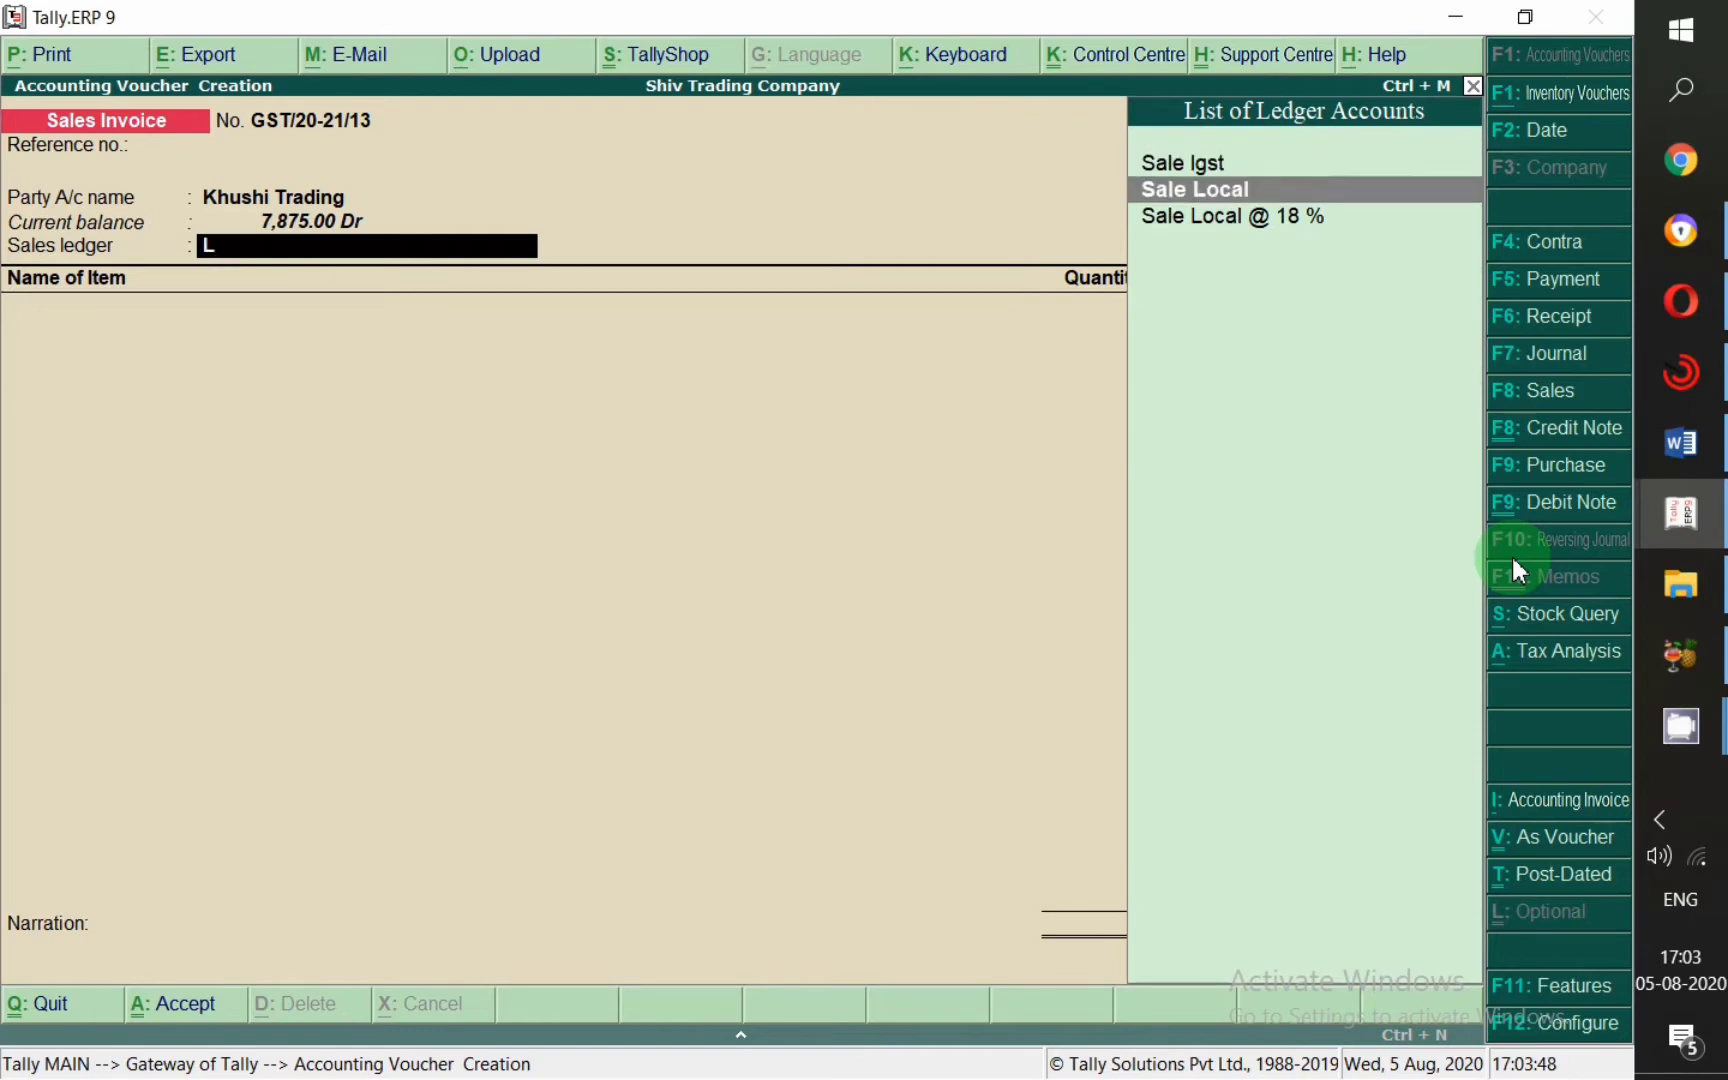
Choose the Sale Local sales ledger and add Iron @ 18% to the invoice with quantity 2 at rate 500.00.
{"action": "key", "text": "Return"}
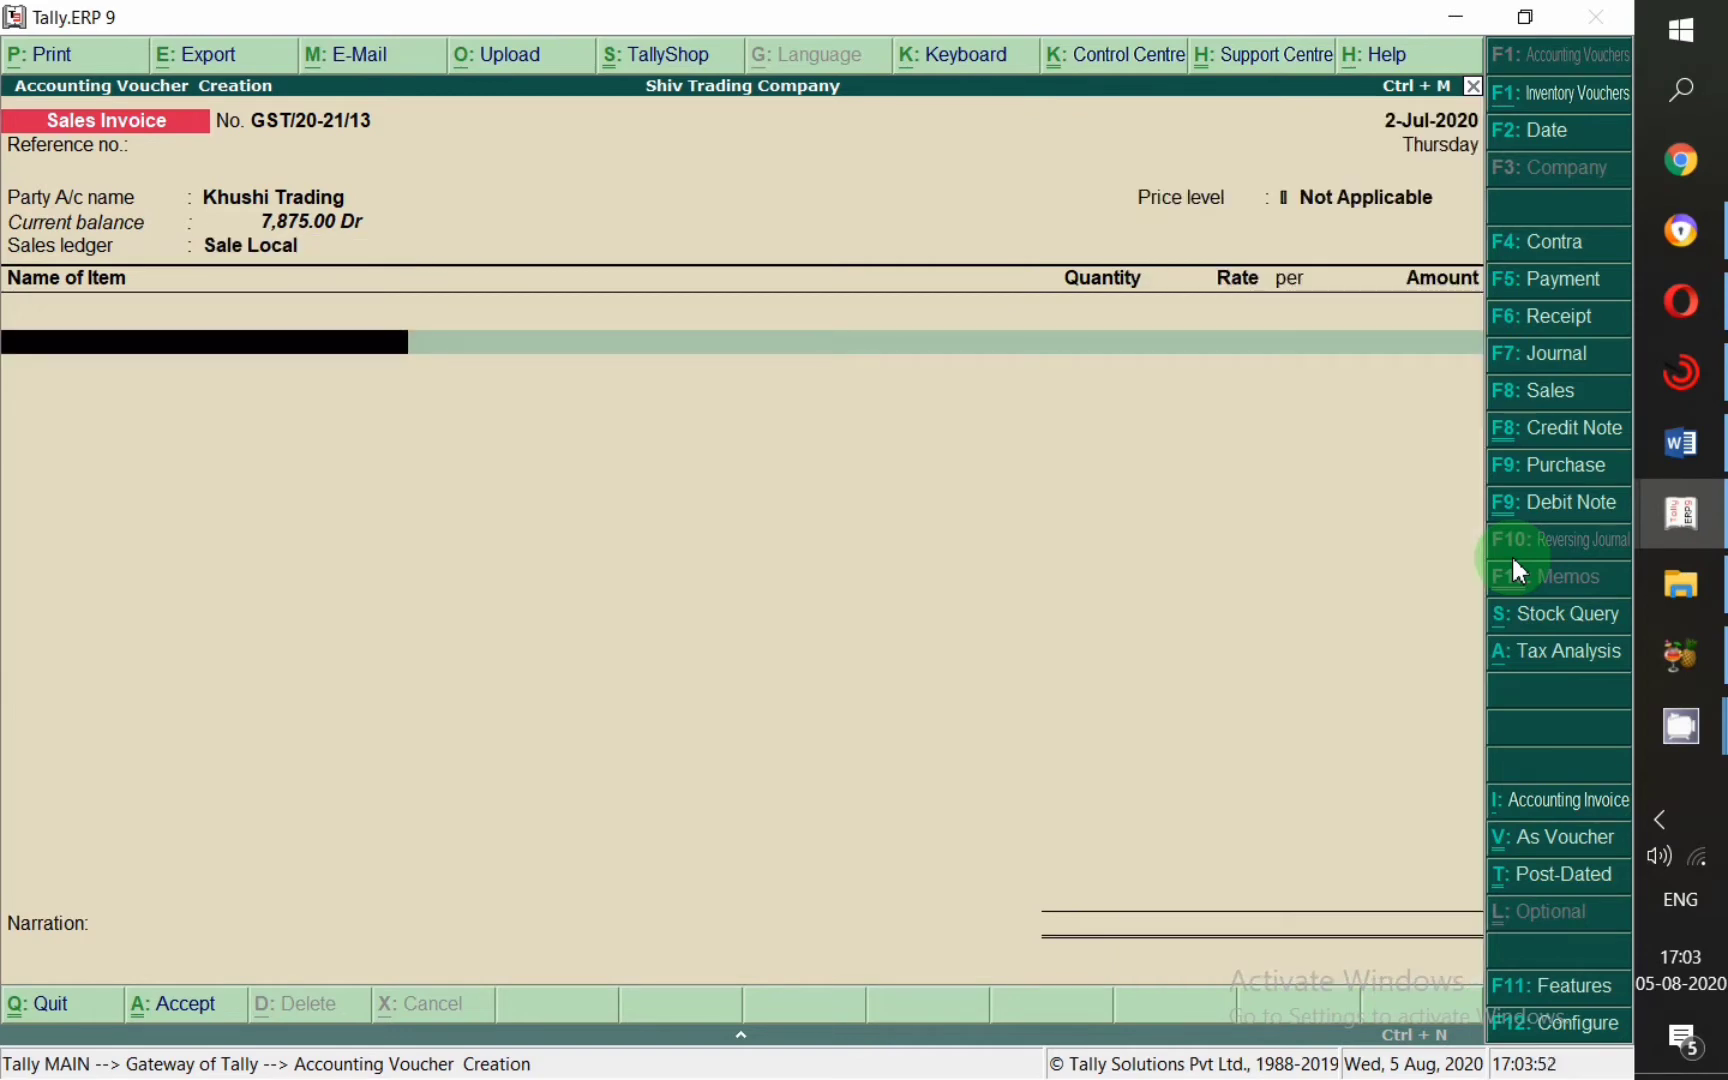
{"action": "type", "text": "R"}
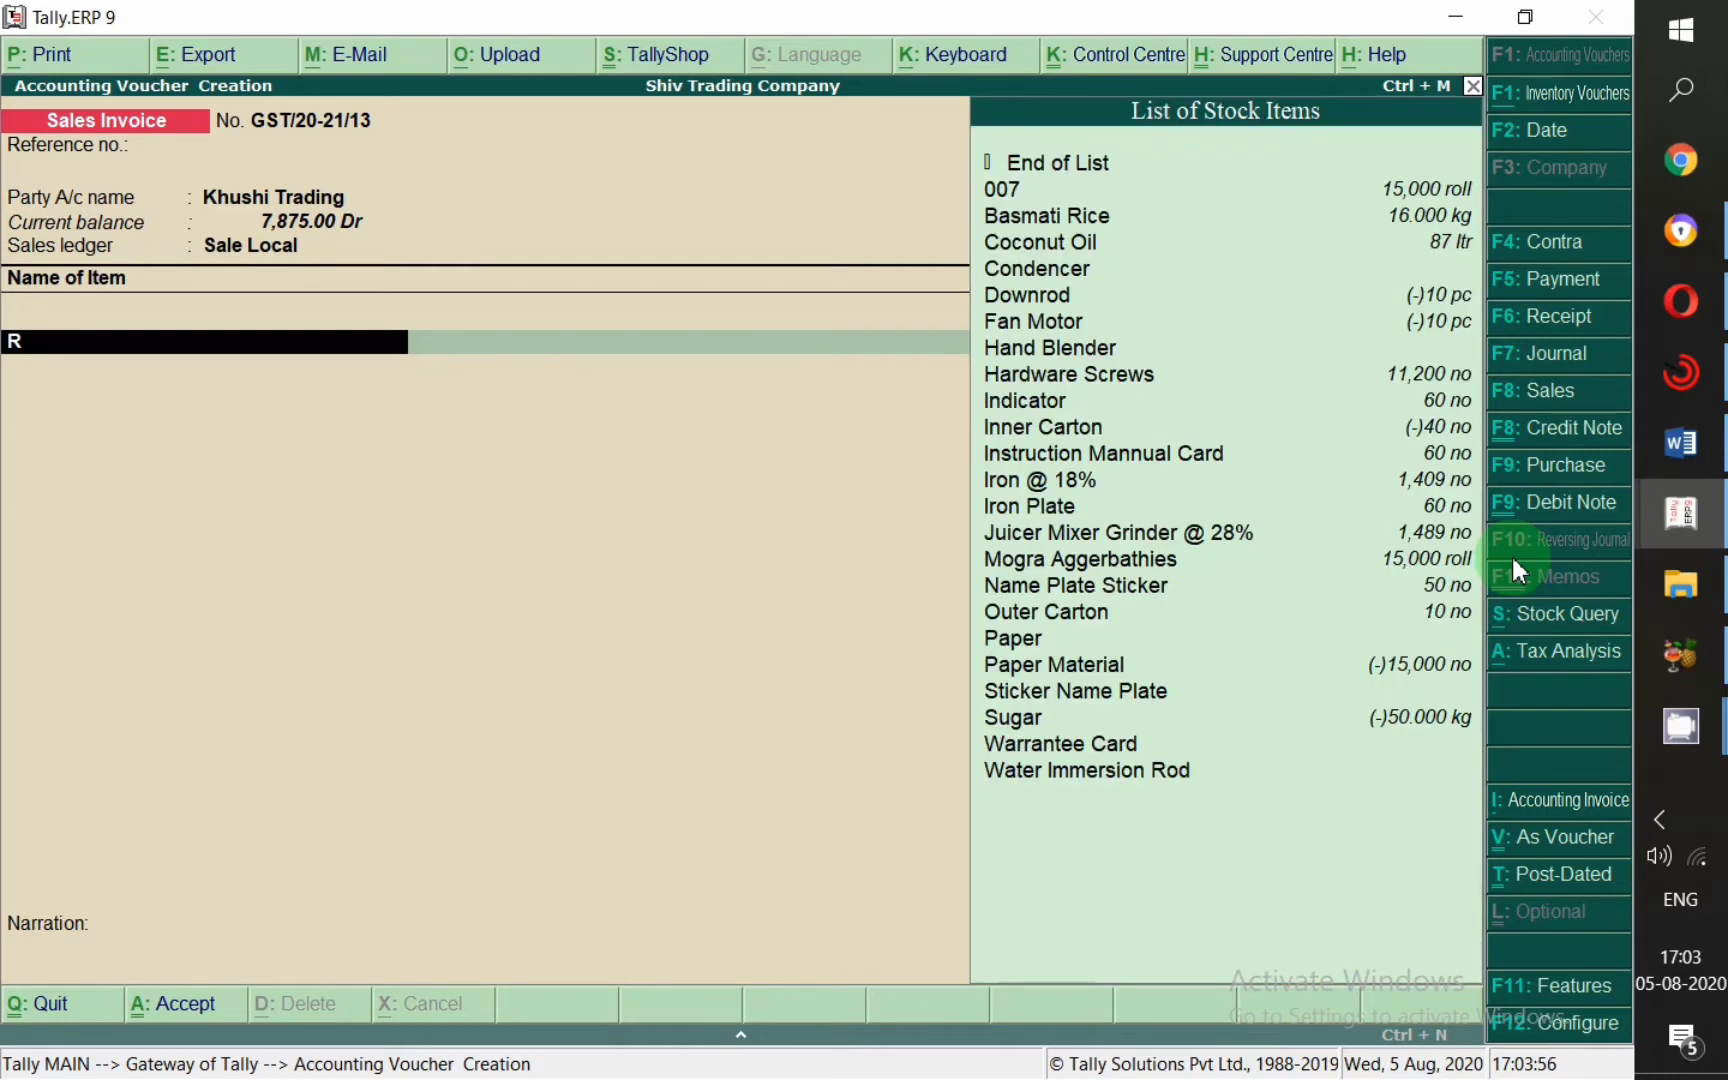
{"action": "key", "text": "BackSpace"}
{"action": "type", "text": "Iron"}
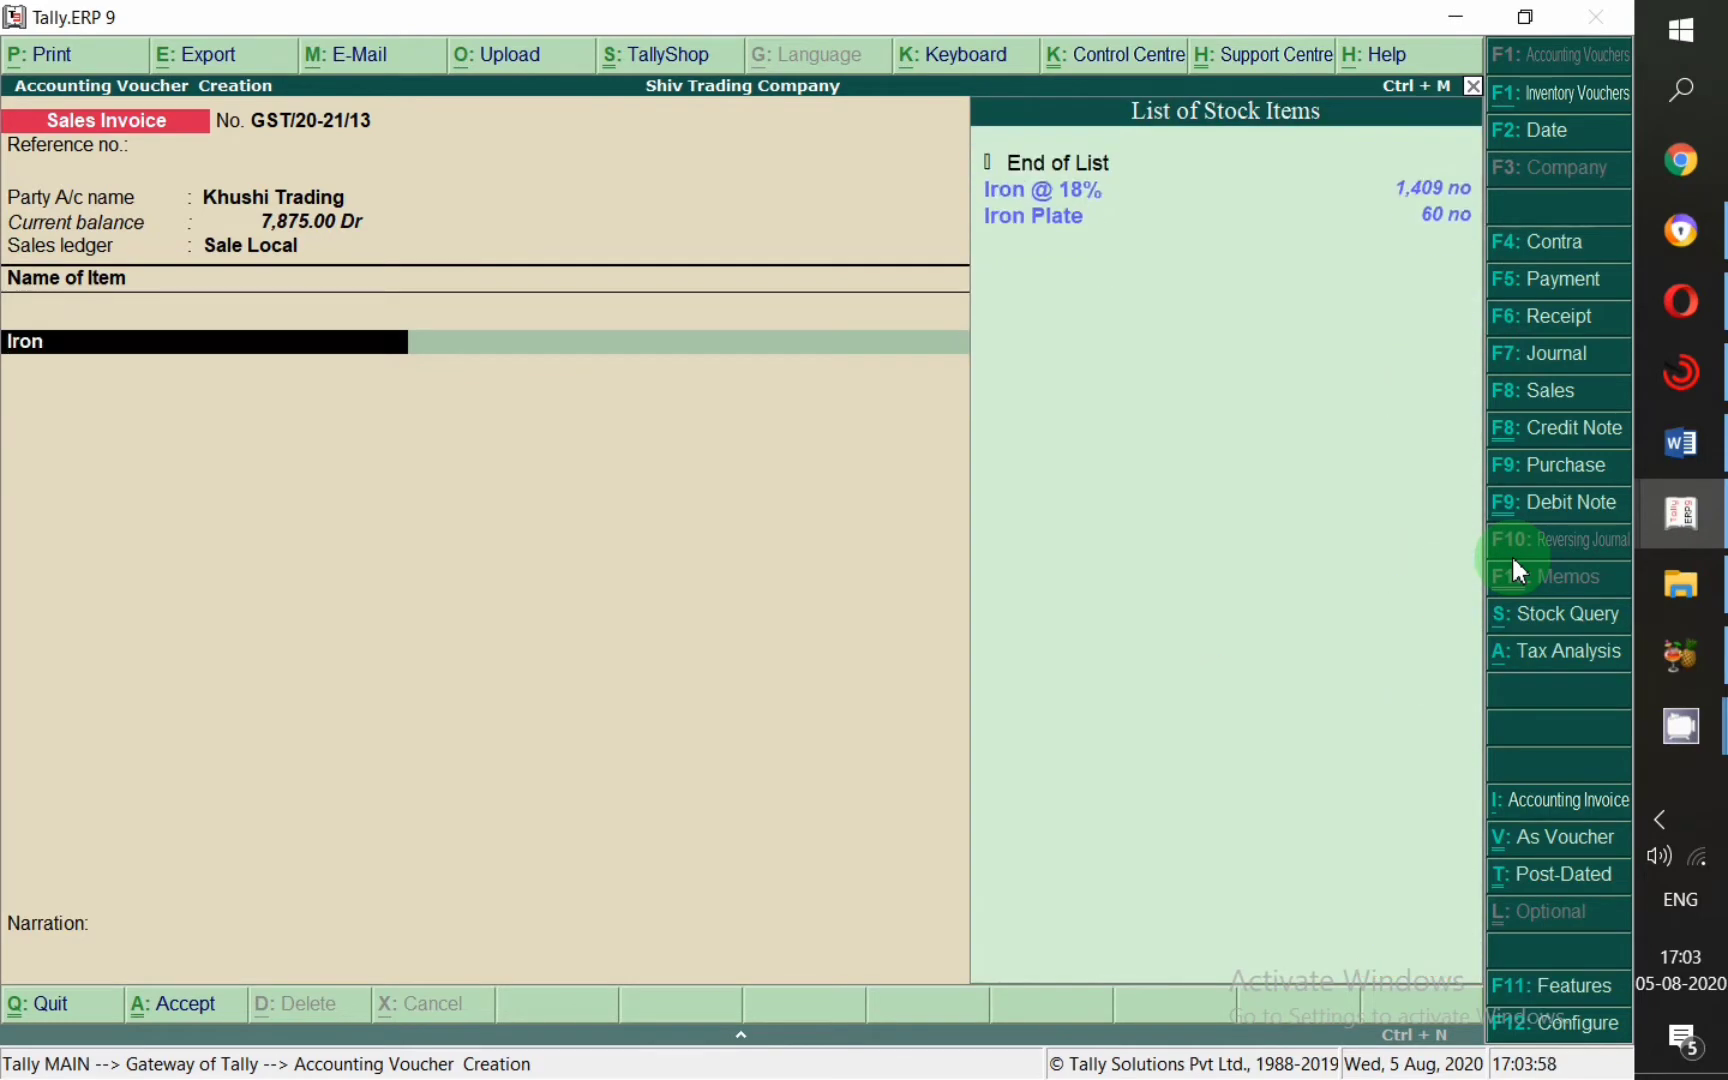
{"action": "key", "text": "Return"}
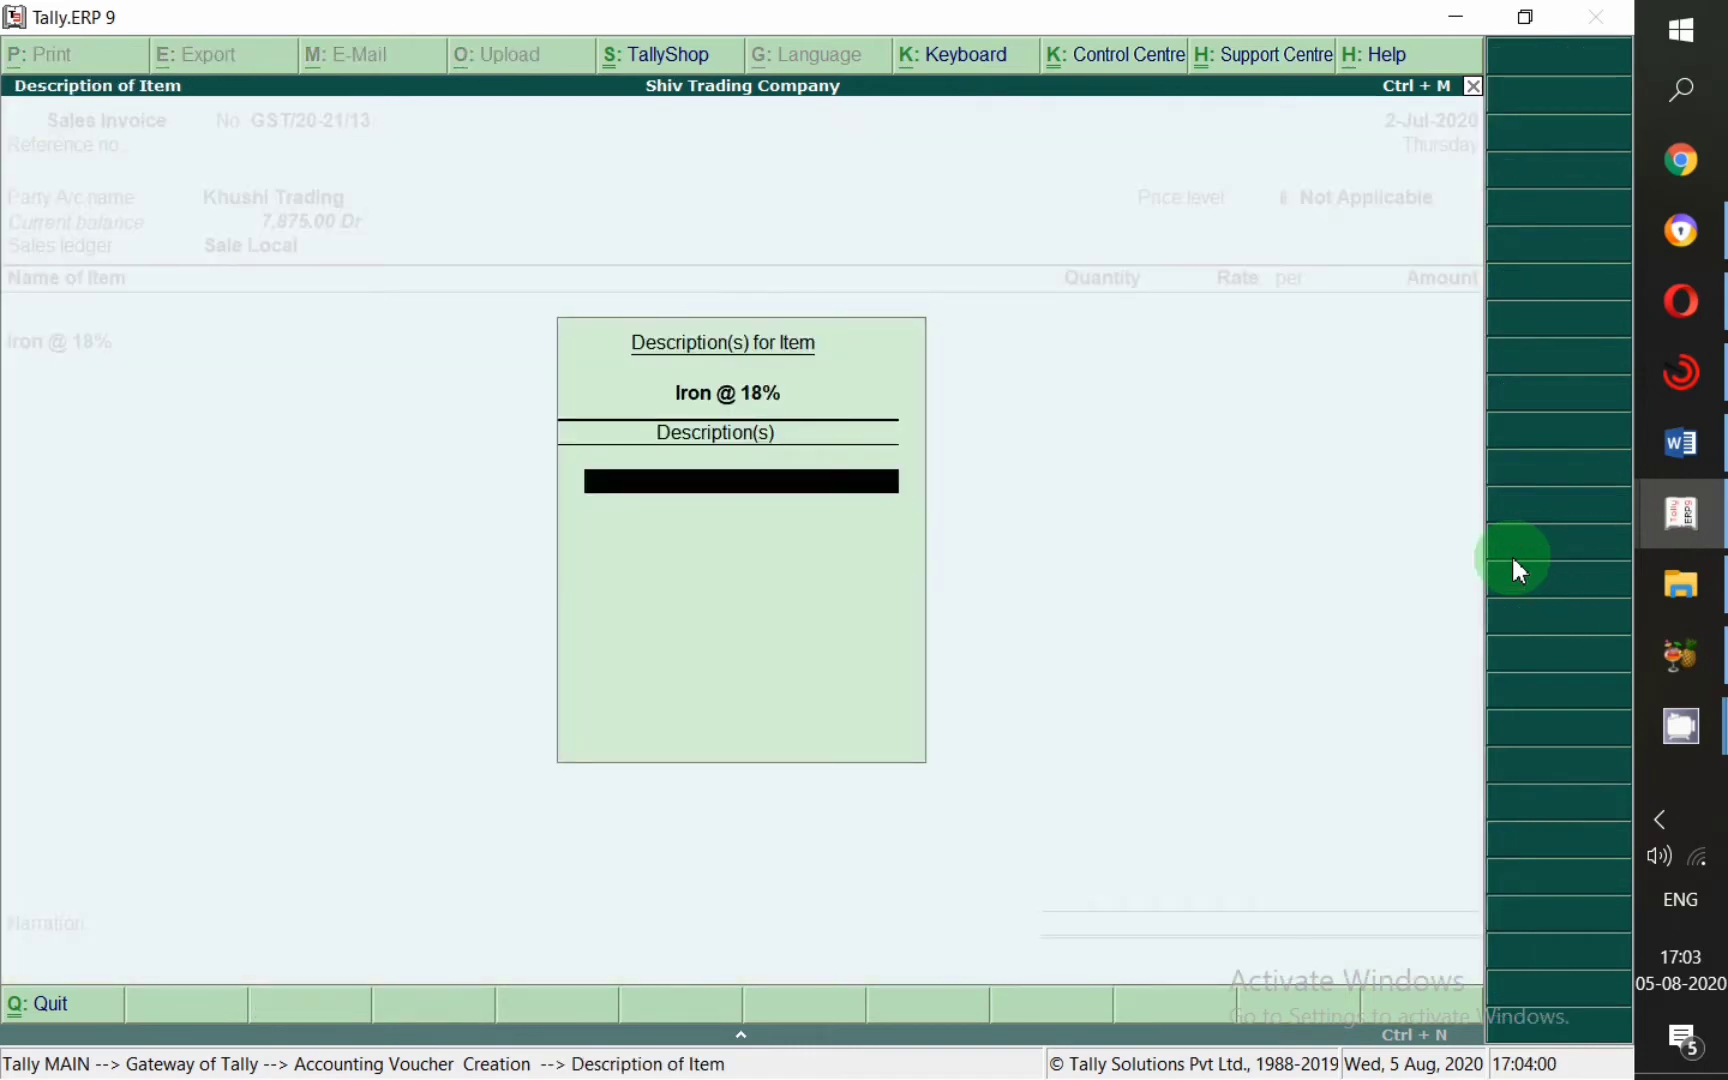
{"action": "key", "text": "Return"}
{"action": "type", "text": "2"}
{"action": "key", "text": "Return"}
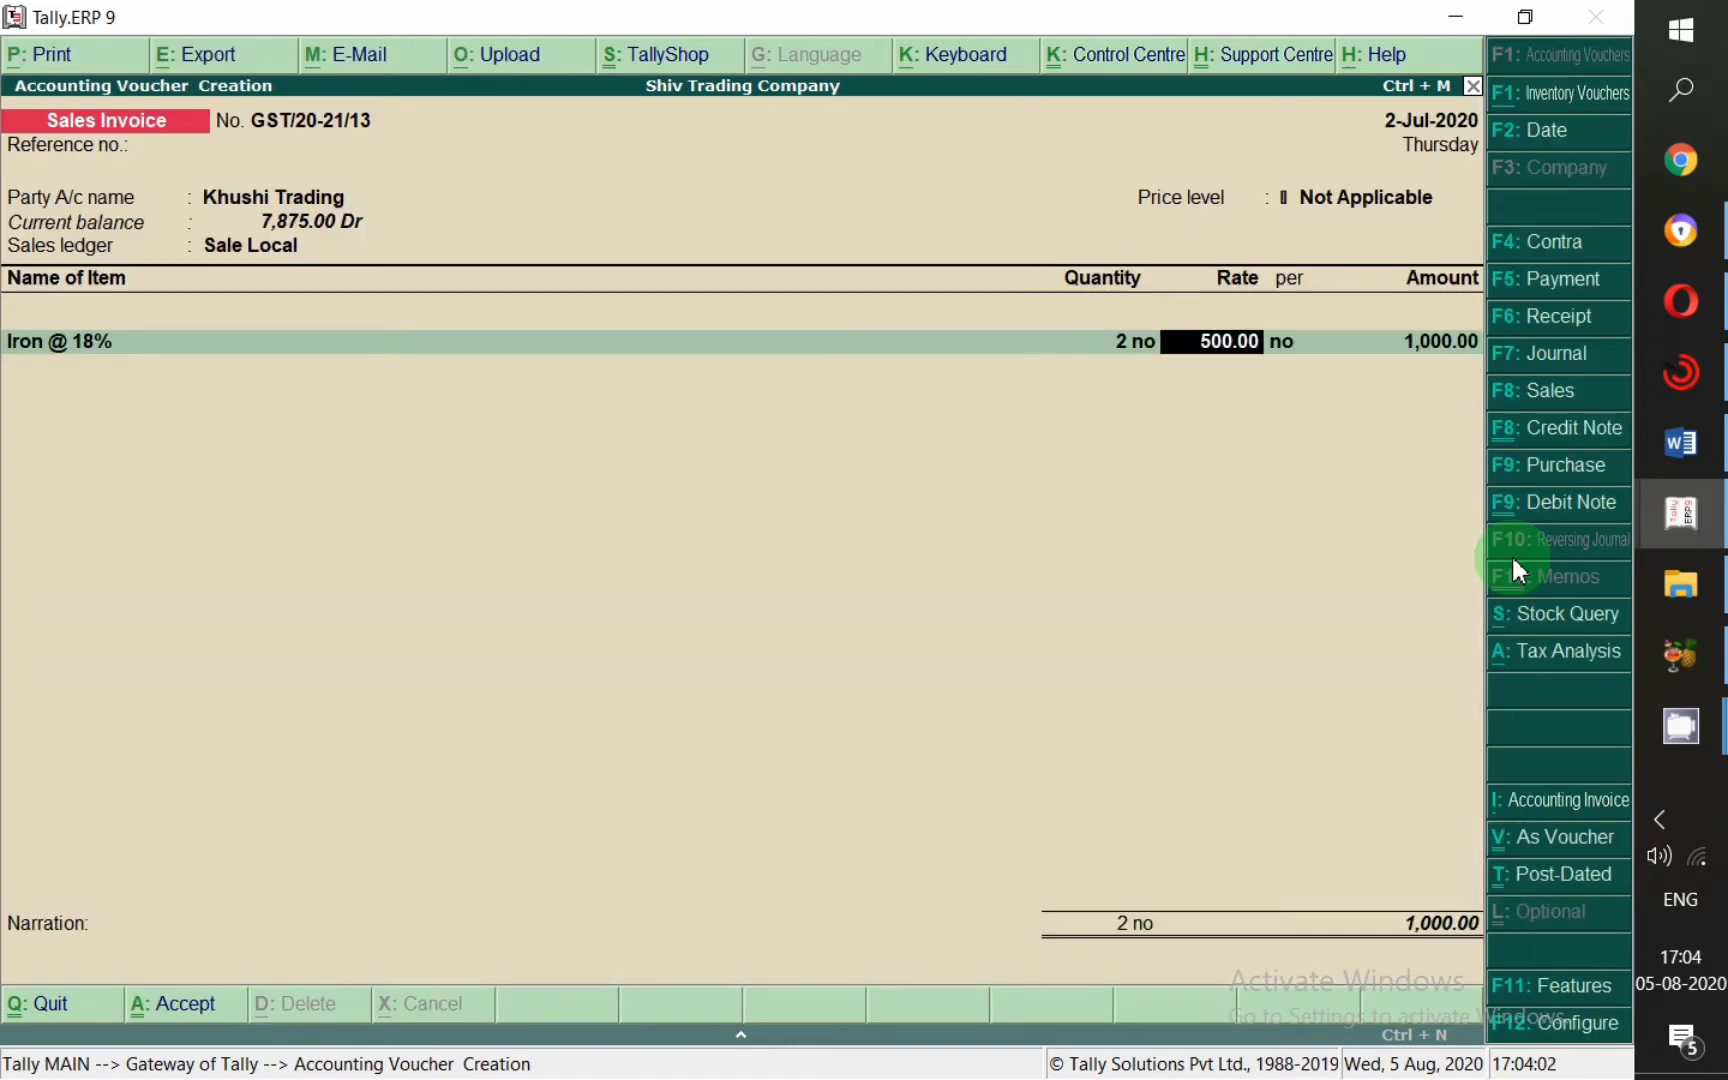
{"action": "key", "text": "Return"}
{"action": "key", "text": "Return"}
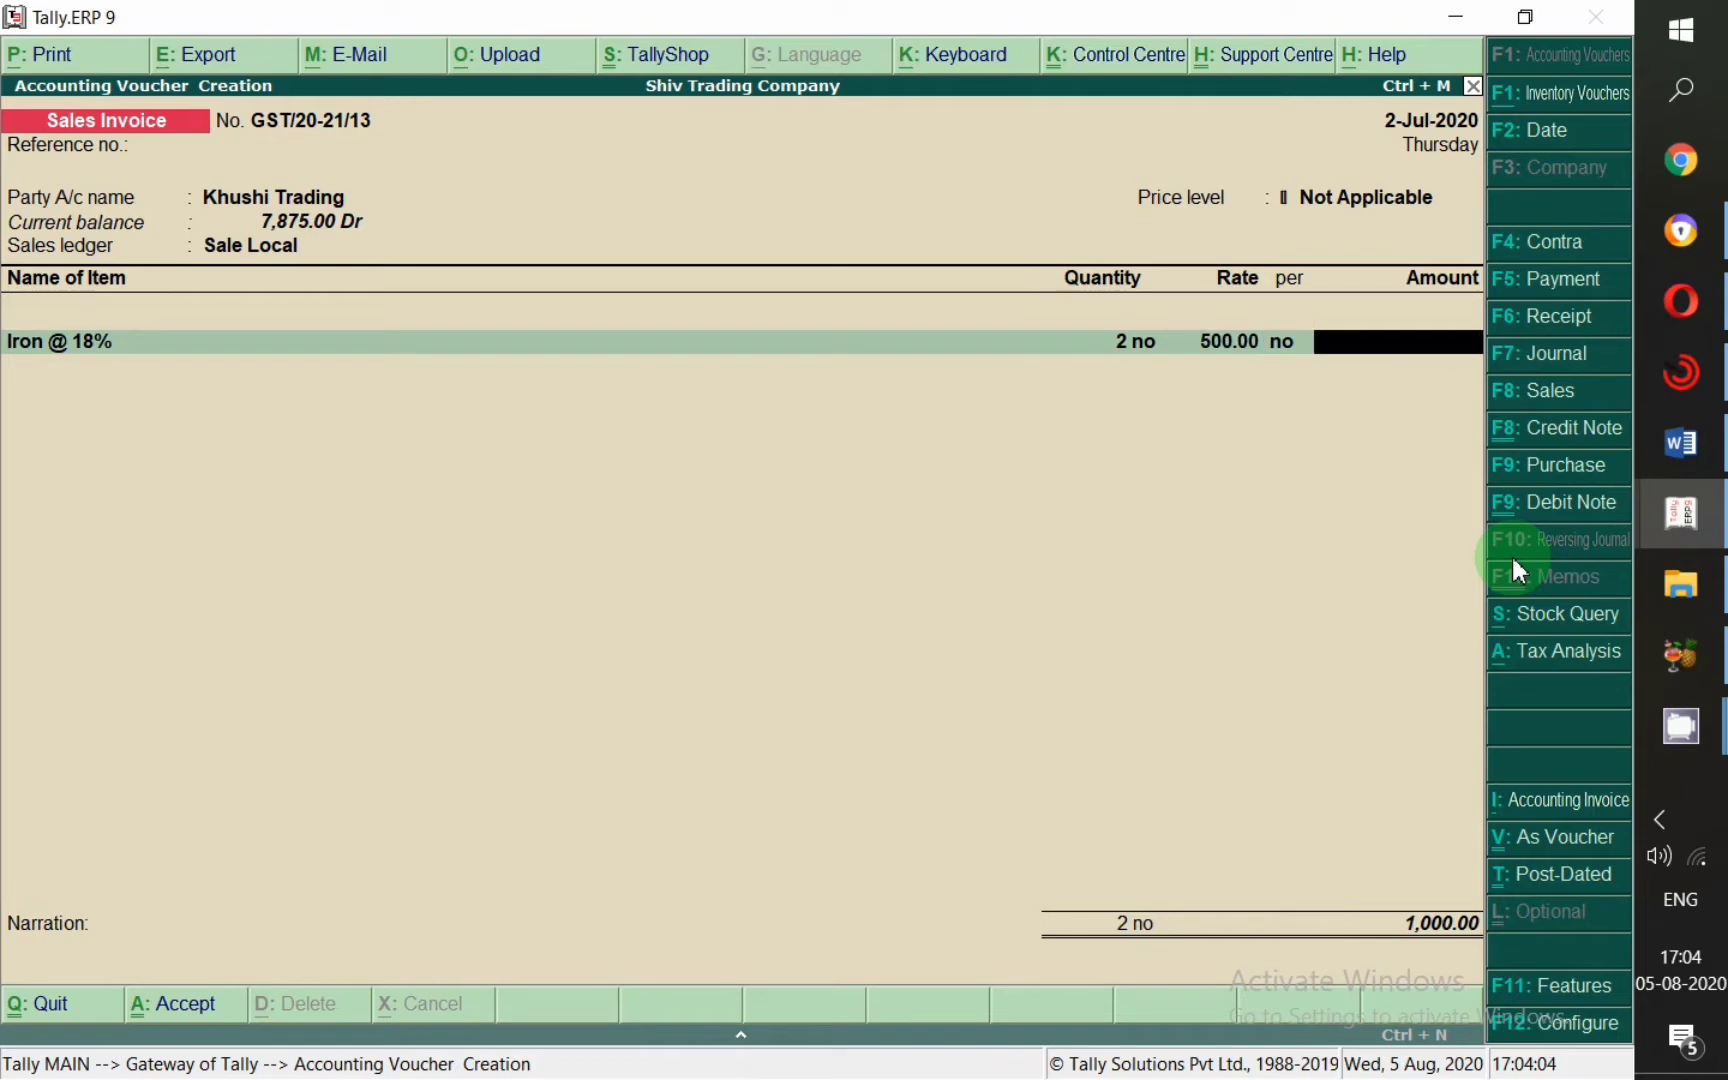
{"action": "key", "text": "Return"}
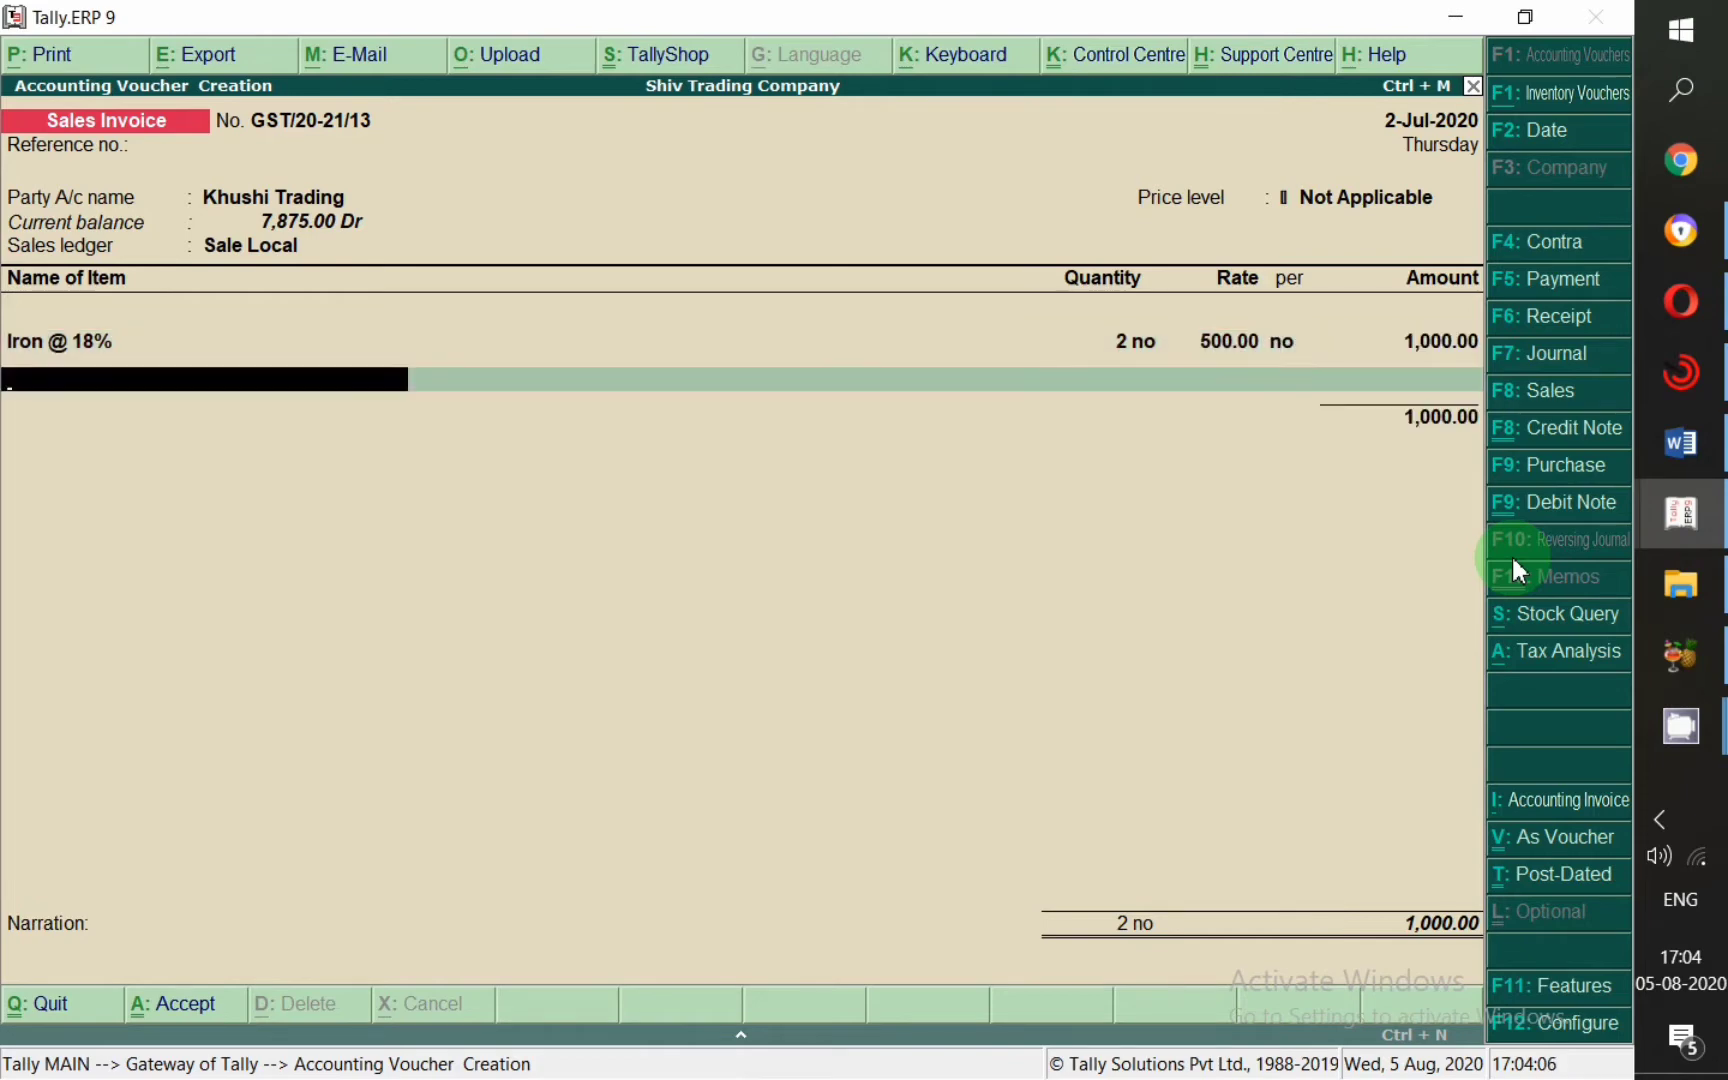
Add Ceiling Fan as the second invoice item with quantity 1 at rate 1,200.00.
{"action": "type", "text": "Fa"}
{"action": "key", "text": "Down"}
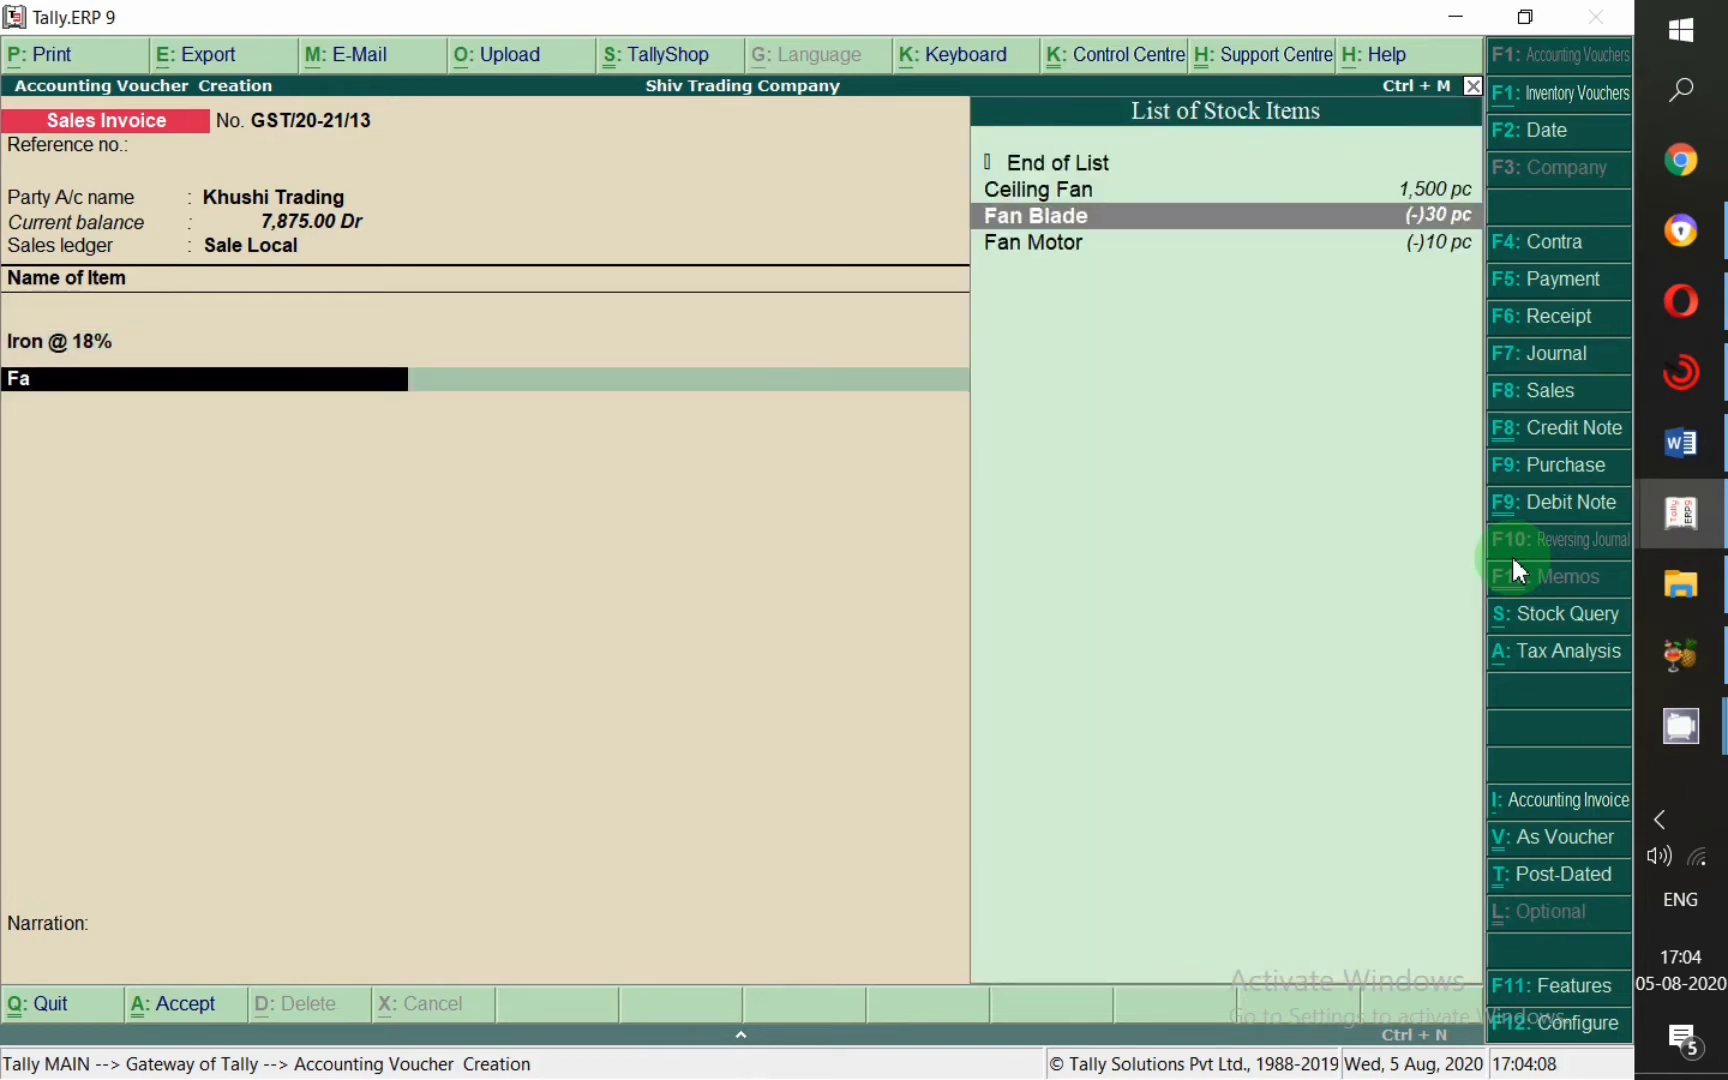
{"action": "key", "text": "Up"}
{"action": "key", "text": "Return"}
{"action": "key", "text": "Return"}
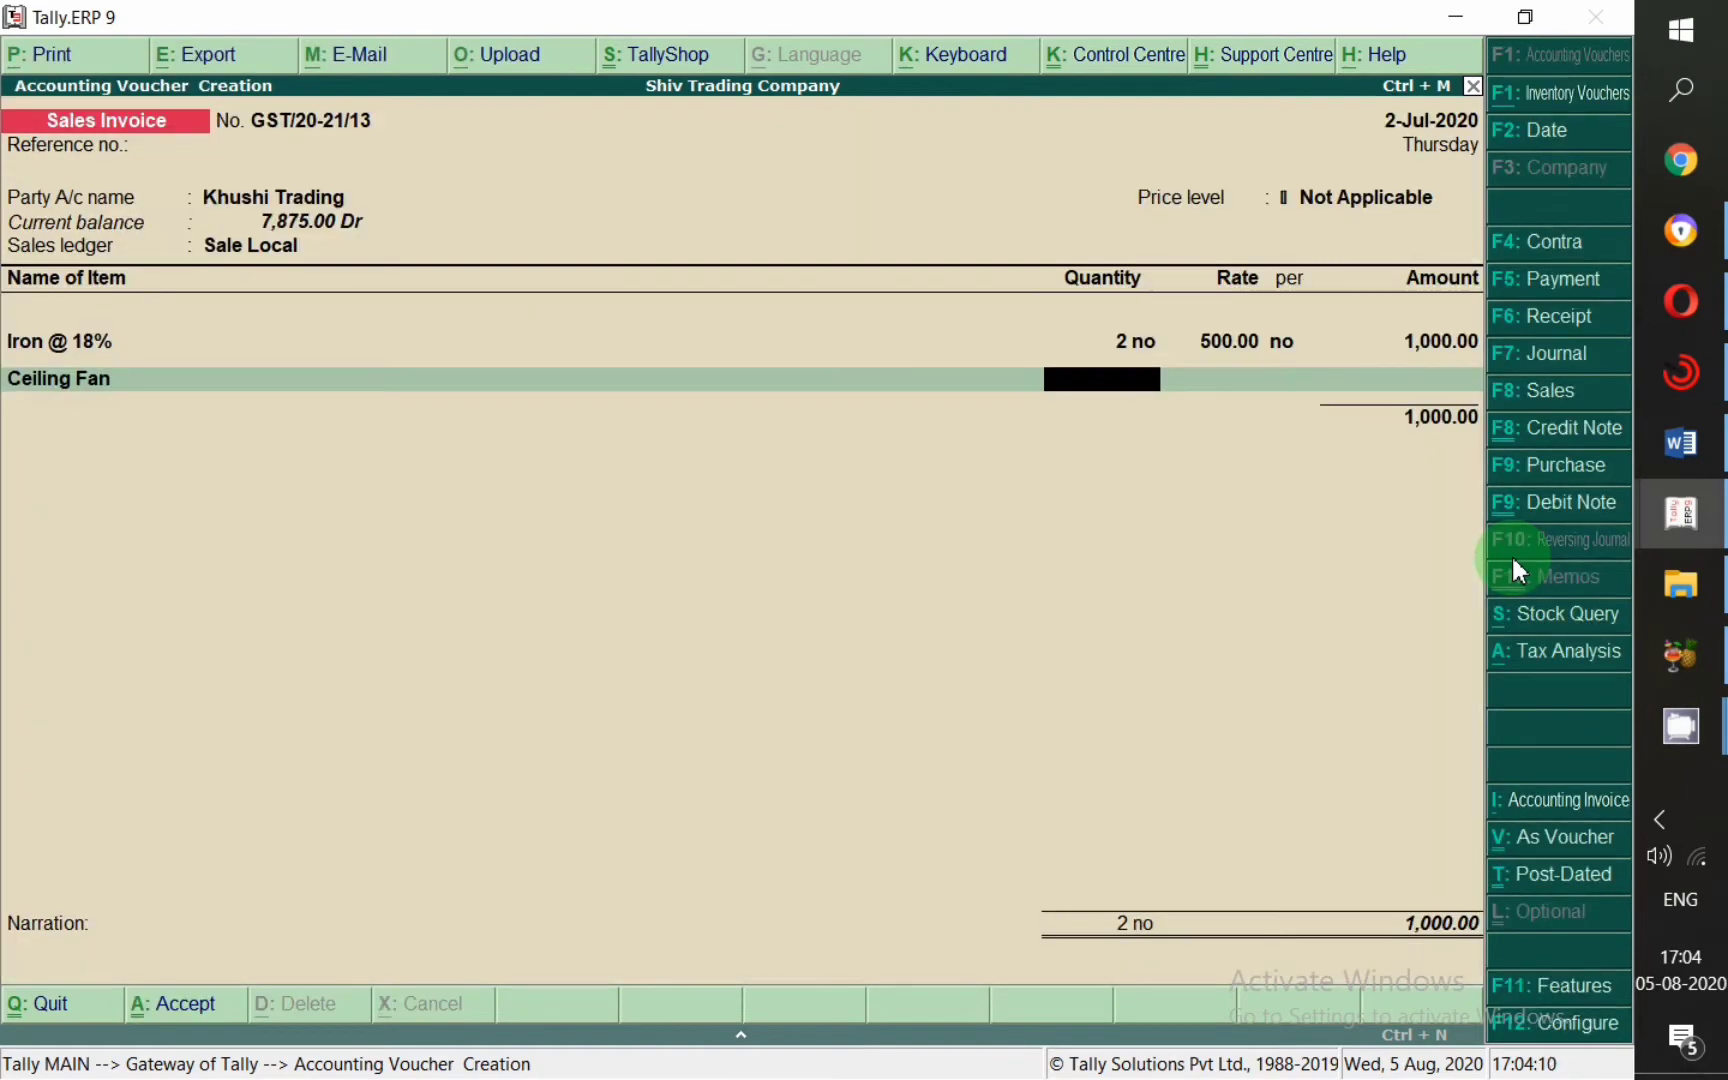
{"action": "type", "text": "1"}
{"action": "key", "text": "Return"}
{"action": "key", "text": "Return"}
{"action": "key", "text": "Return"}
{"action": "key", "text": "Return"}
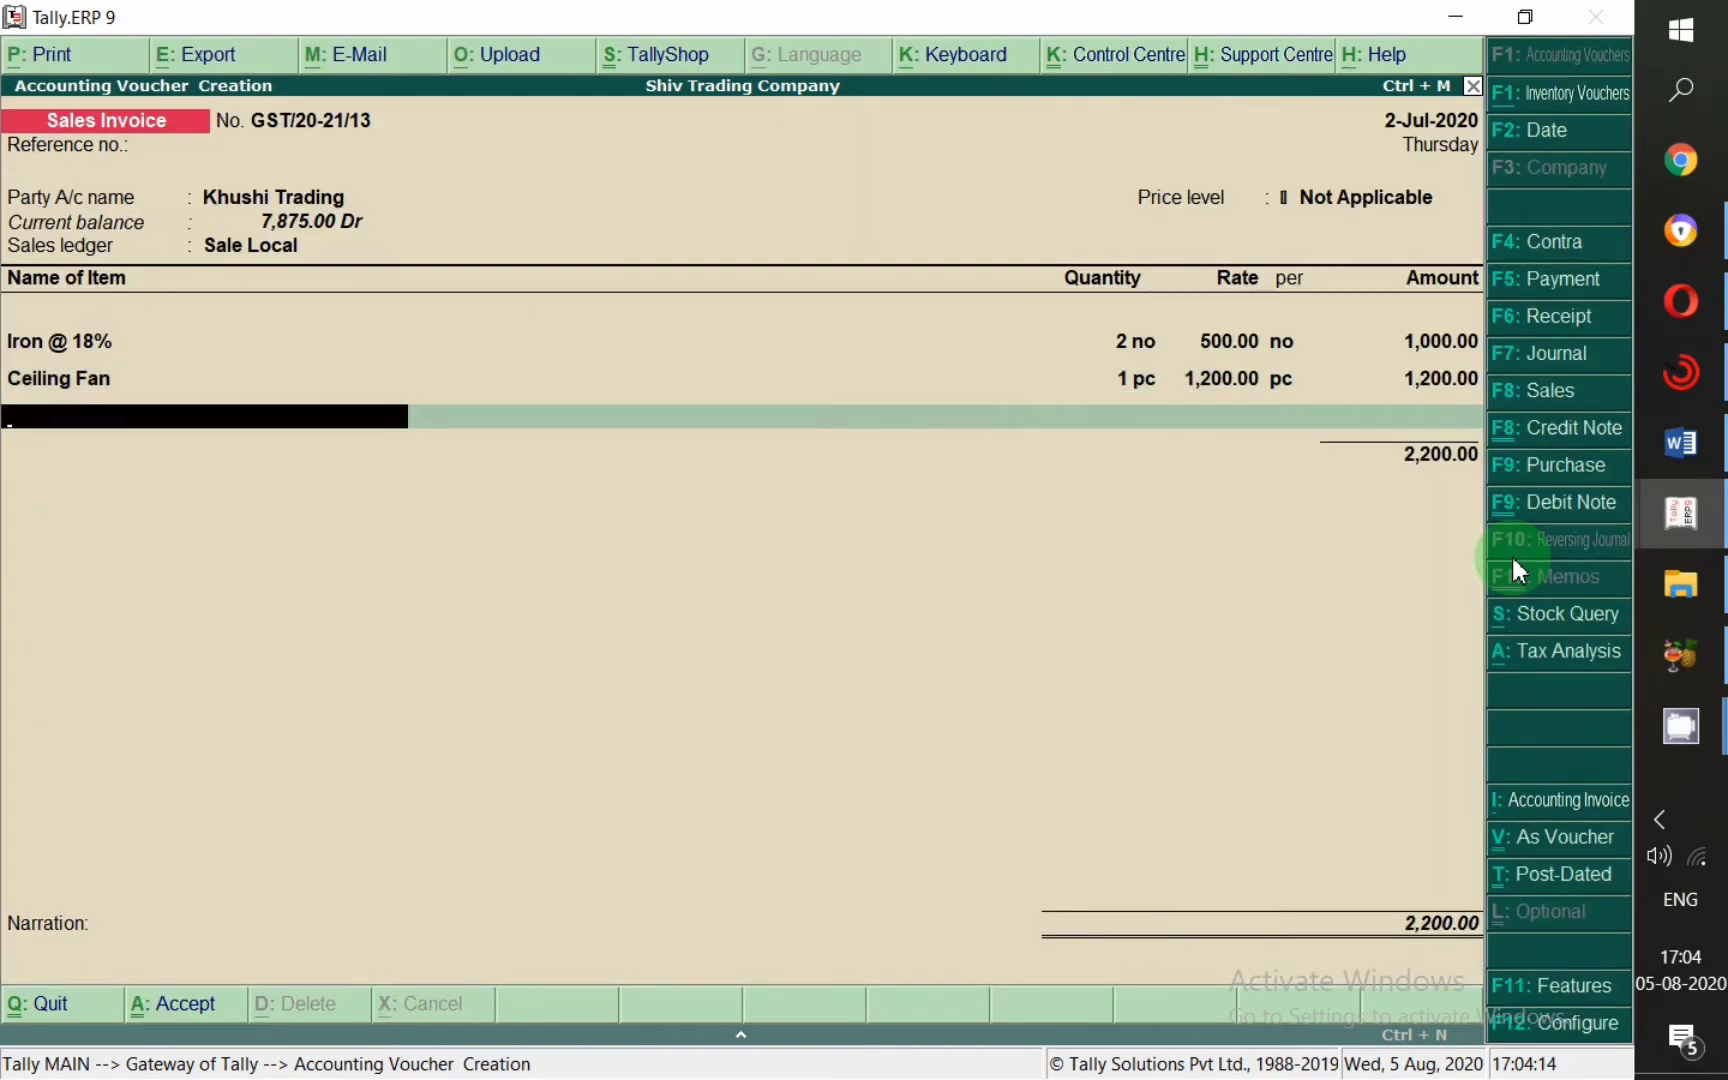
Add Juicer Mixer Grinder @ 28% with quantity 3 at rate 2,000.00 and end the item list.
{"action": "type", "text": "Ju"}
{"action": "key", "text": "Return"}
{"action": "key", "text": "Return"}
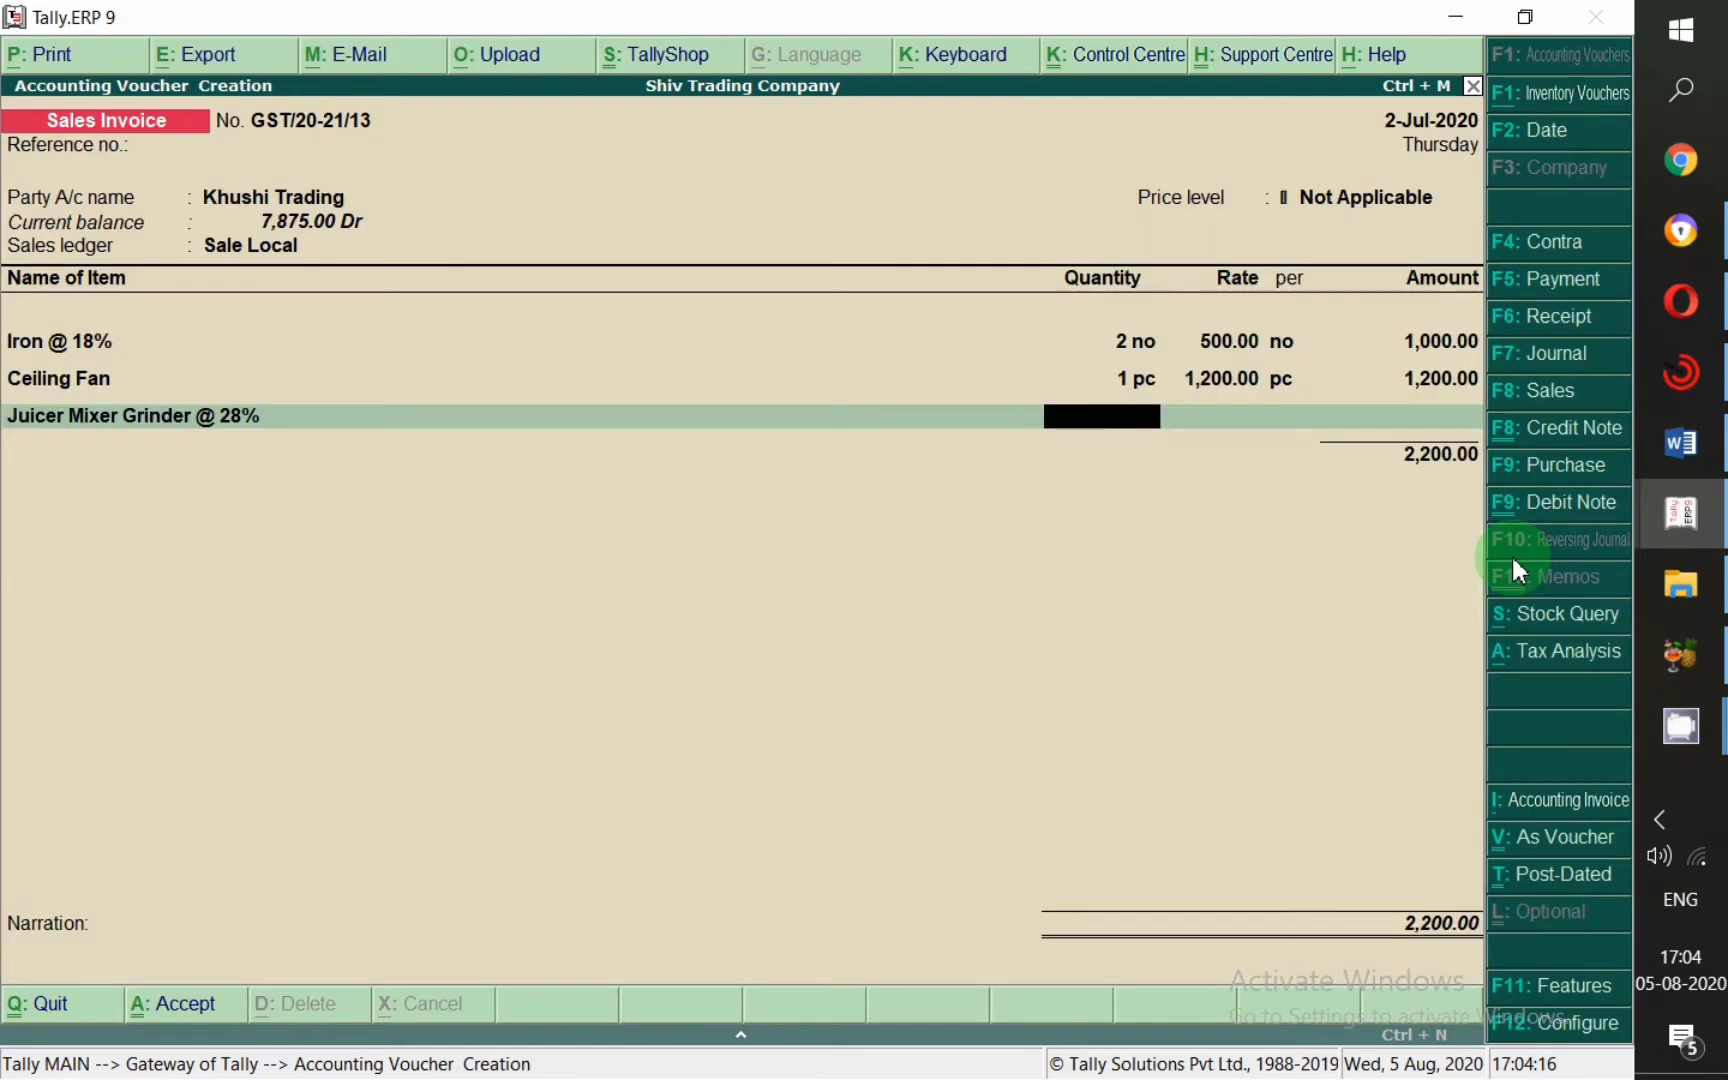
{"action": "type", "text": "3"}
{"action": "key", "text": "Return"}
{"action": "key", "text": "Return"}
{"action": "key", "text": "Return"}
{"action": "key", "text": "Return"}
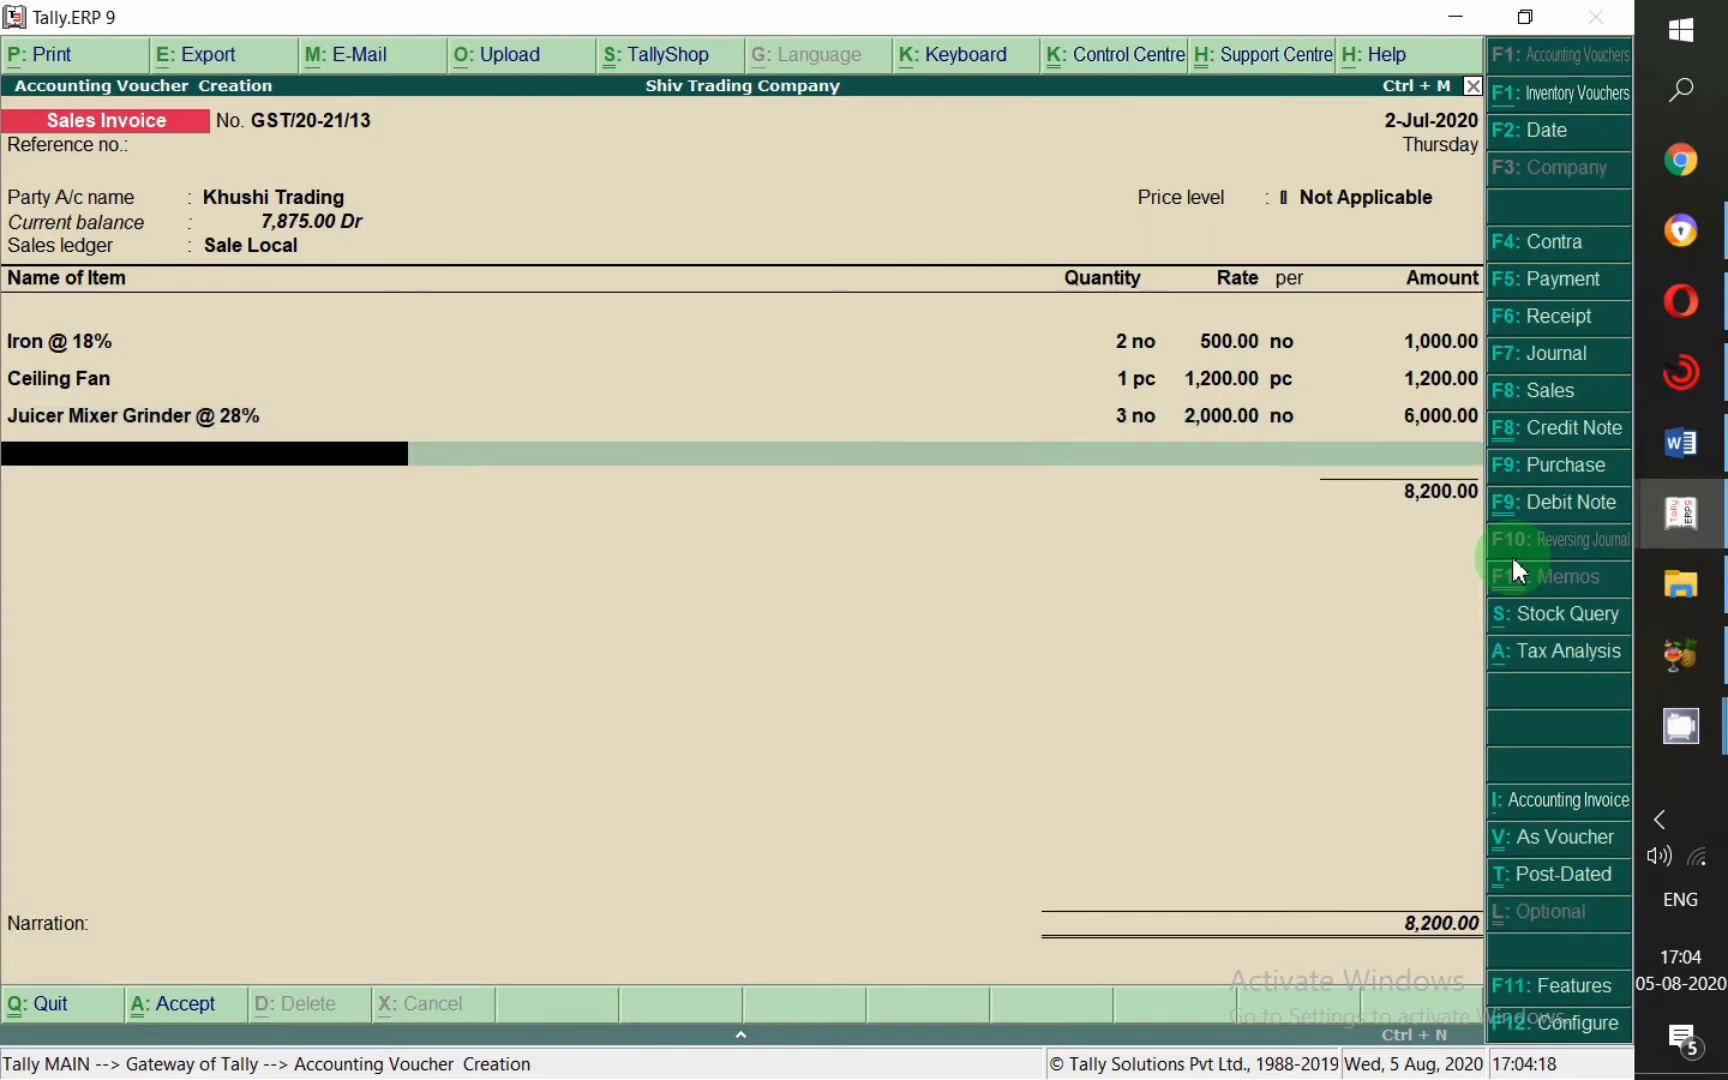
{"action": "key", "text": "Return"}
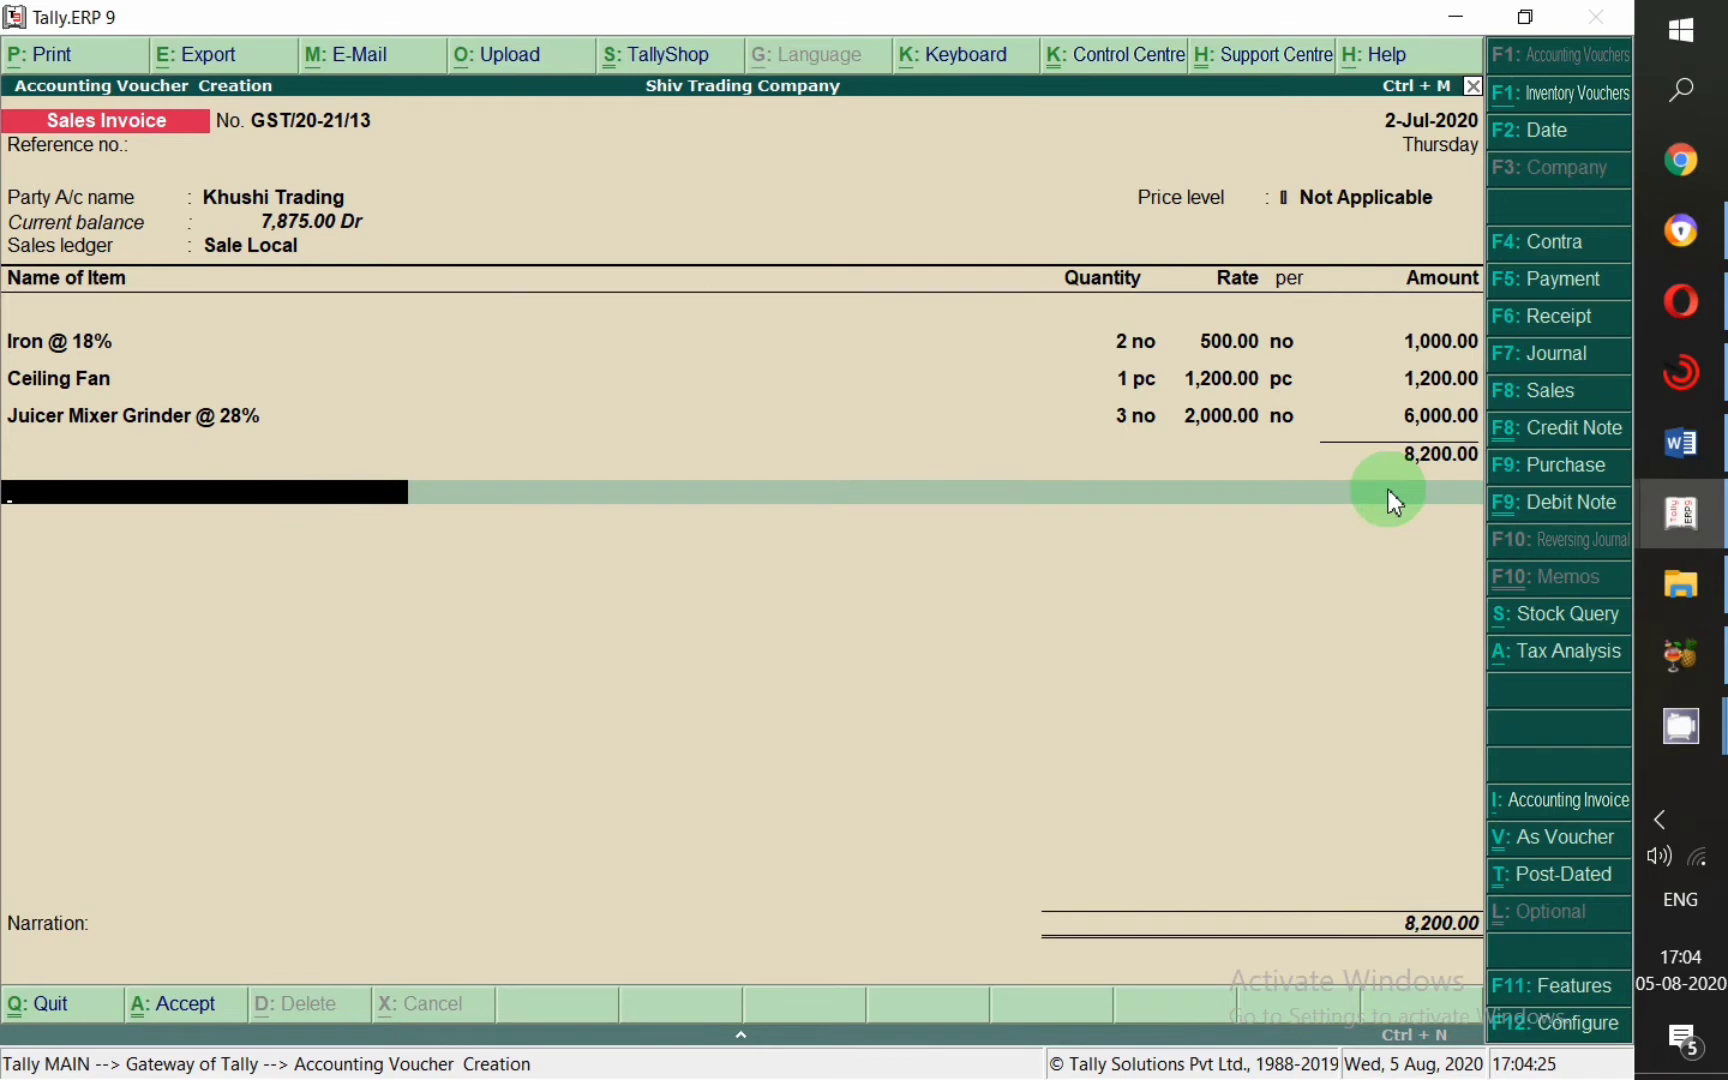
Start a new ledger from the invoice, named Discount Given, under the Indirect Expenses group.
{"action": "key", "text": "alt+c"}
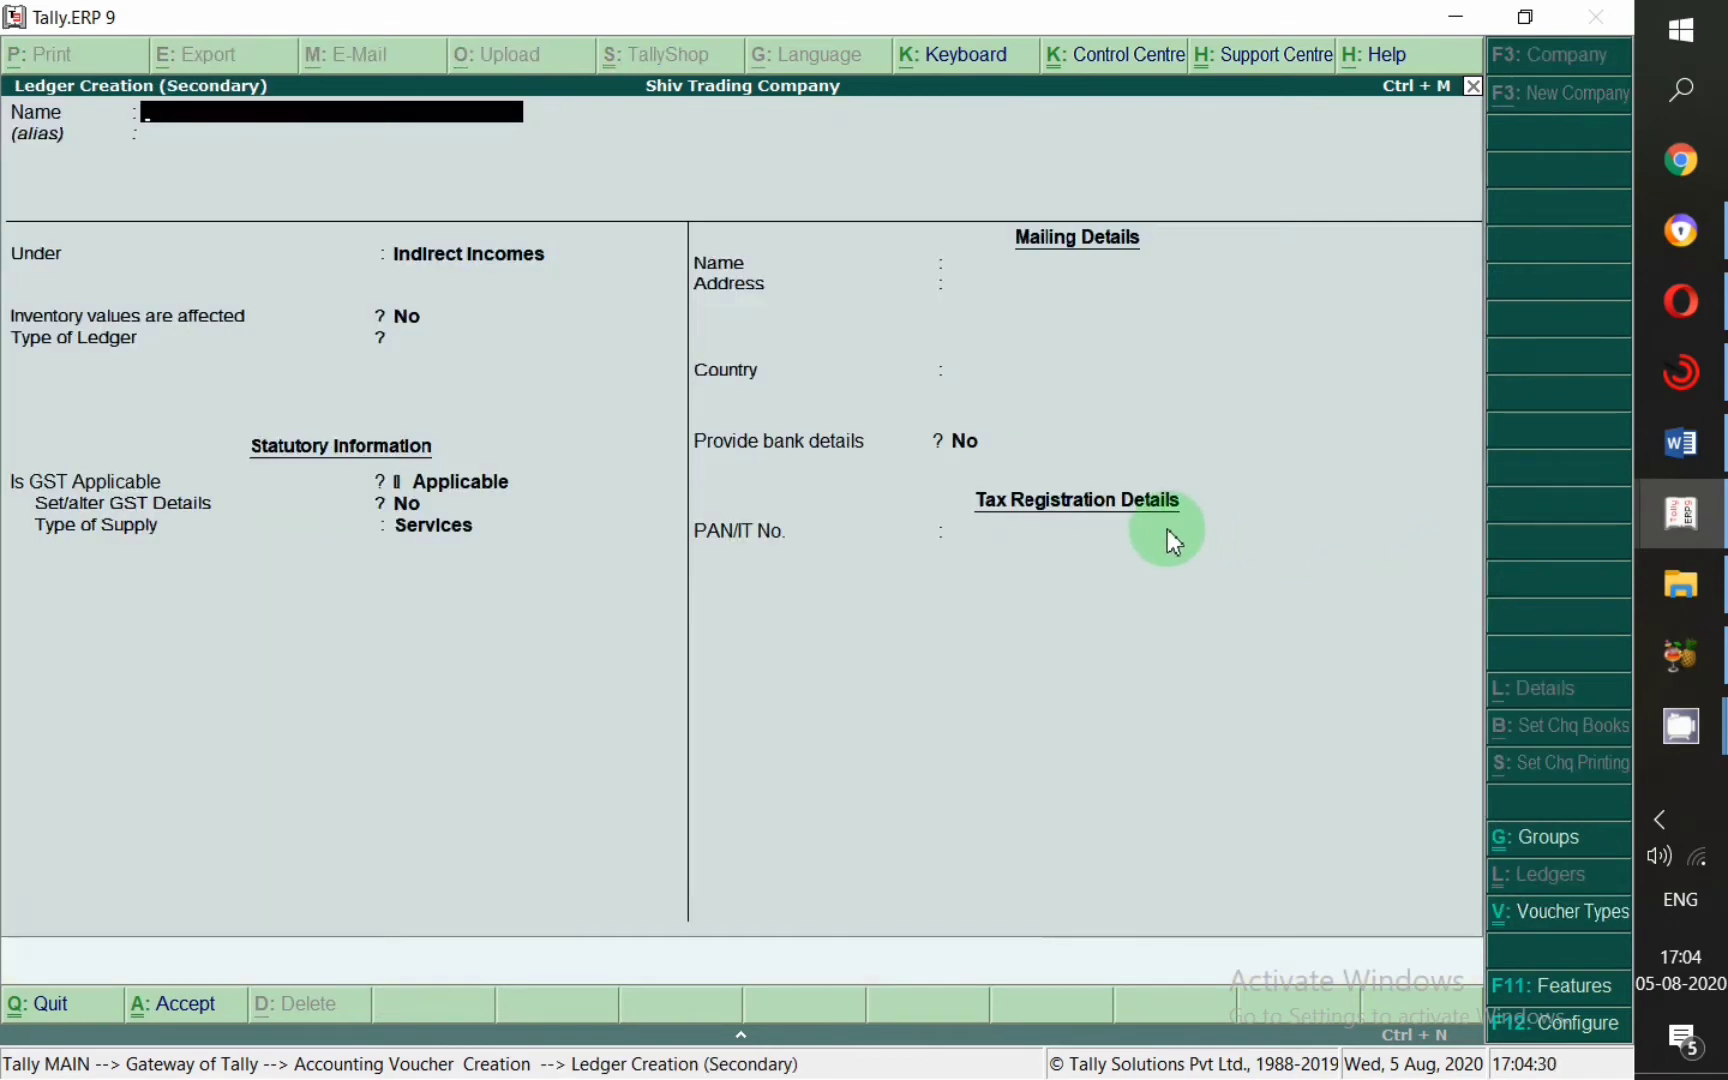
{"action": "type", "text": "Discount Given"}
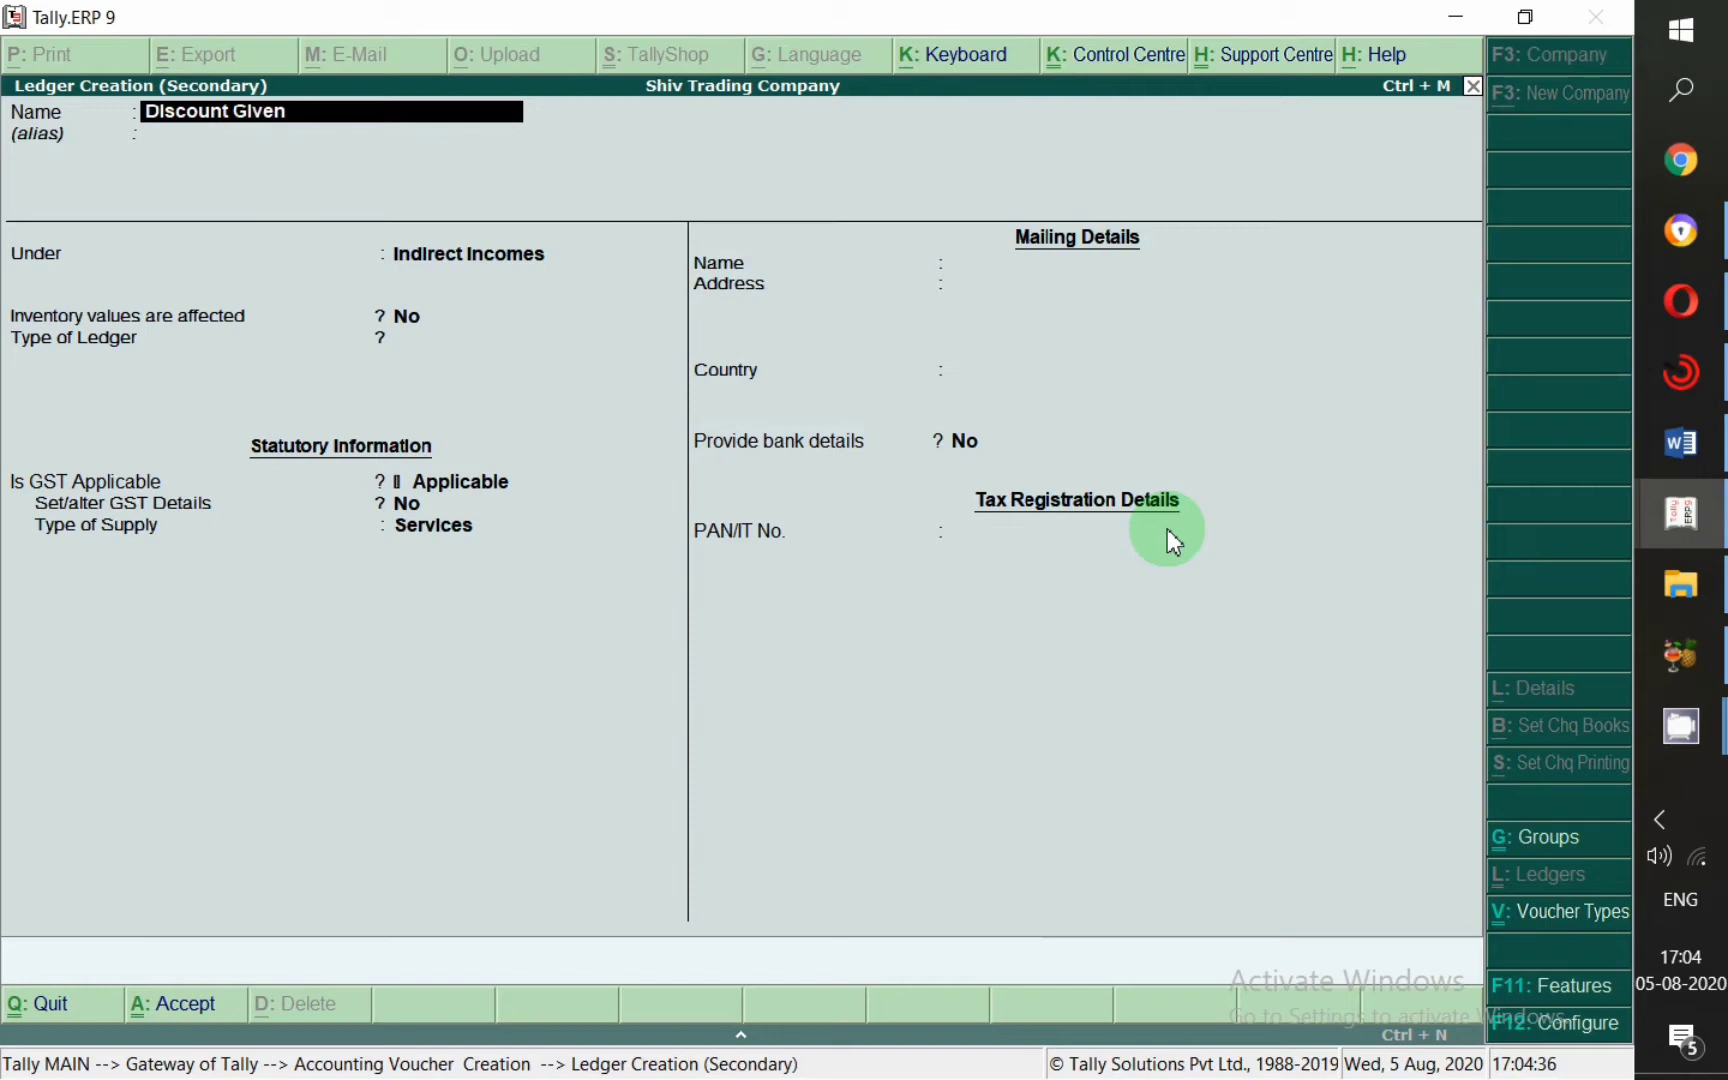
{"action": "type", "text": " Paid"}
{"action": "key", "text": "BackSpace"}
{"action": "key", "text": "BackSpace"}
{"action": "key", "text": "BackSpace"}
{"action": "key", "text": "BackSpace"}
{"action": "key", "text": "BackSpace"}
{"action": "key", "text": "Return"}
{"action": "key", "text": "Return"}
{"action": "type", "text": "Ind"}
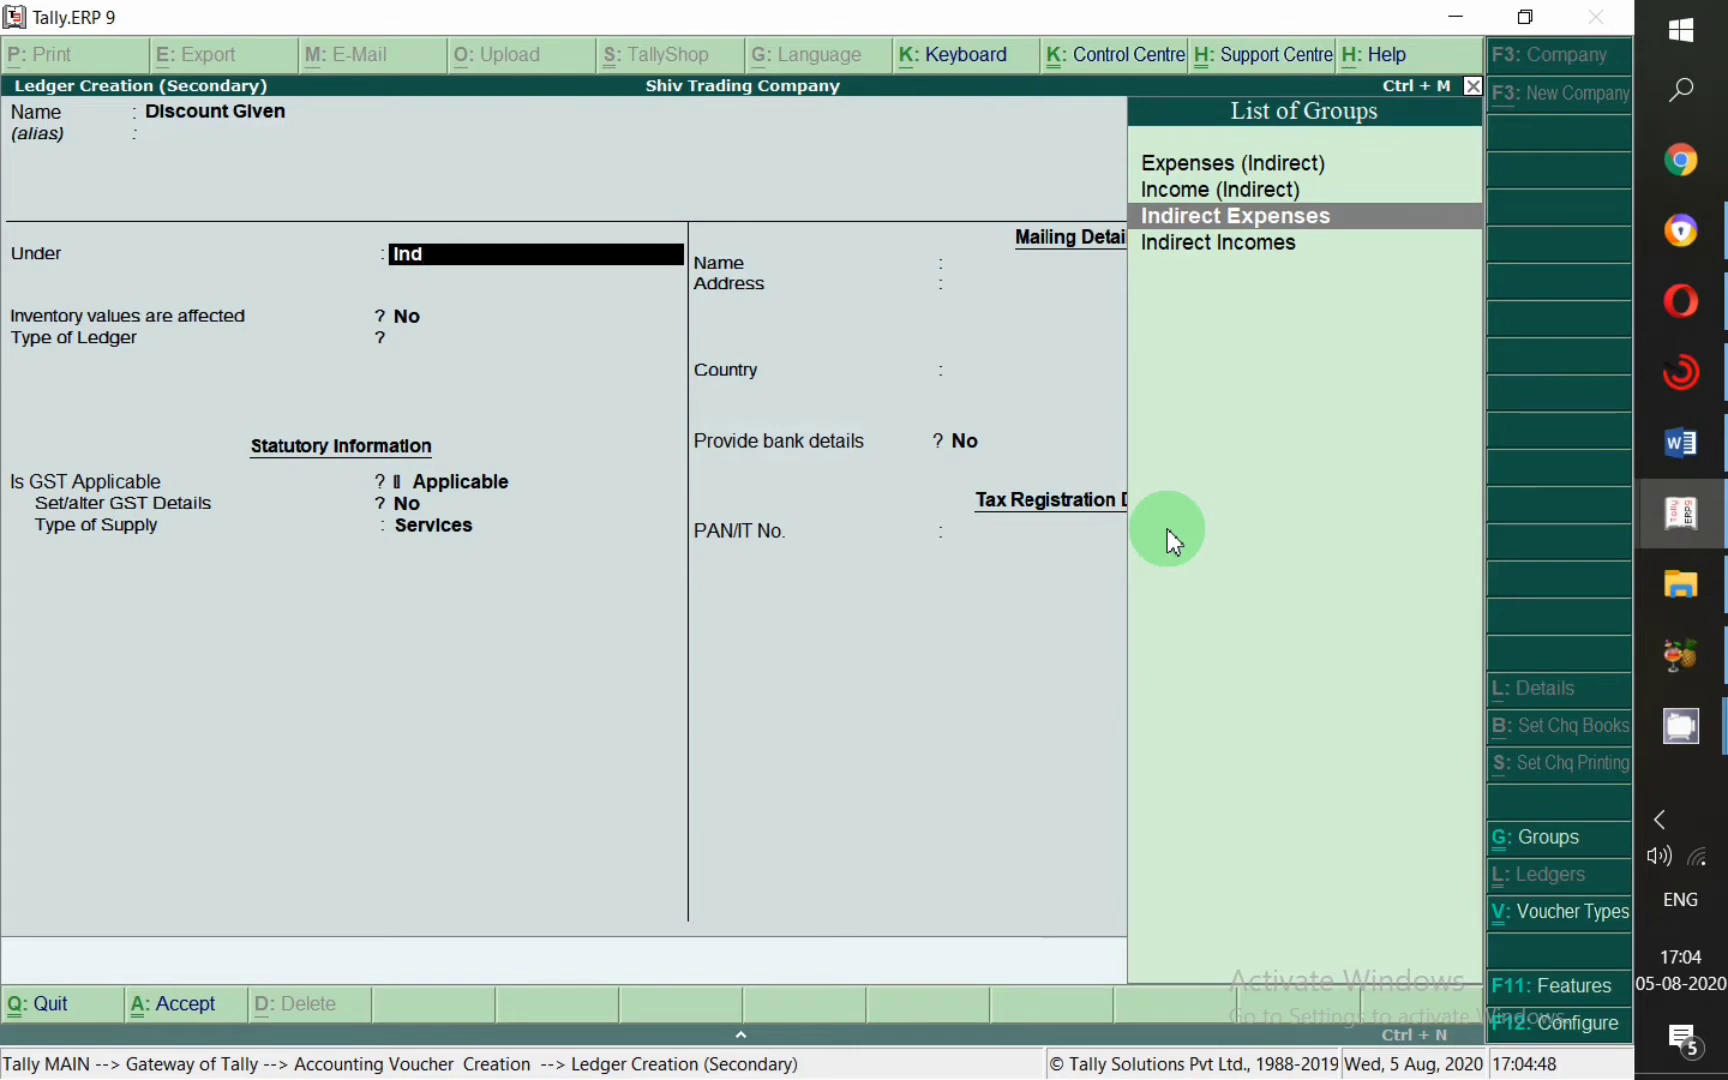
{"action": "key", "text": "Return"}
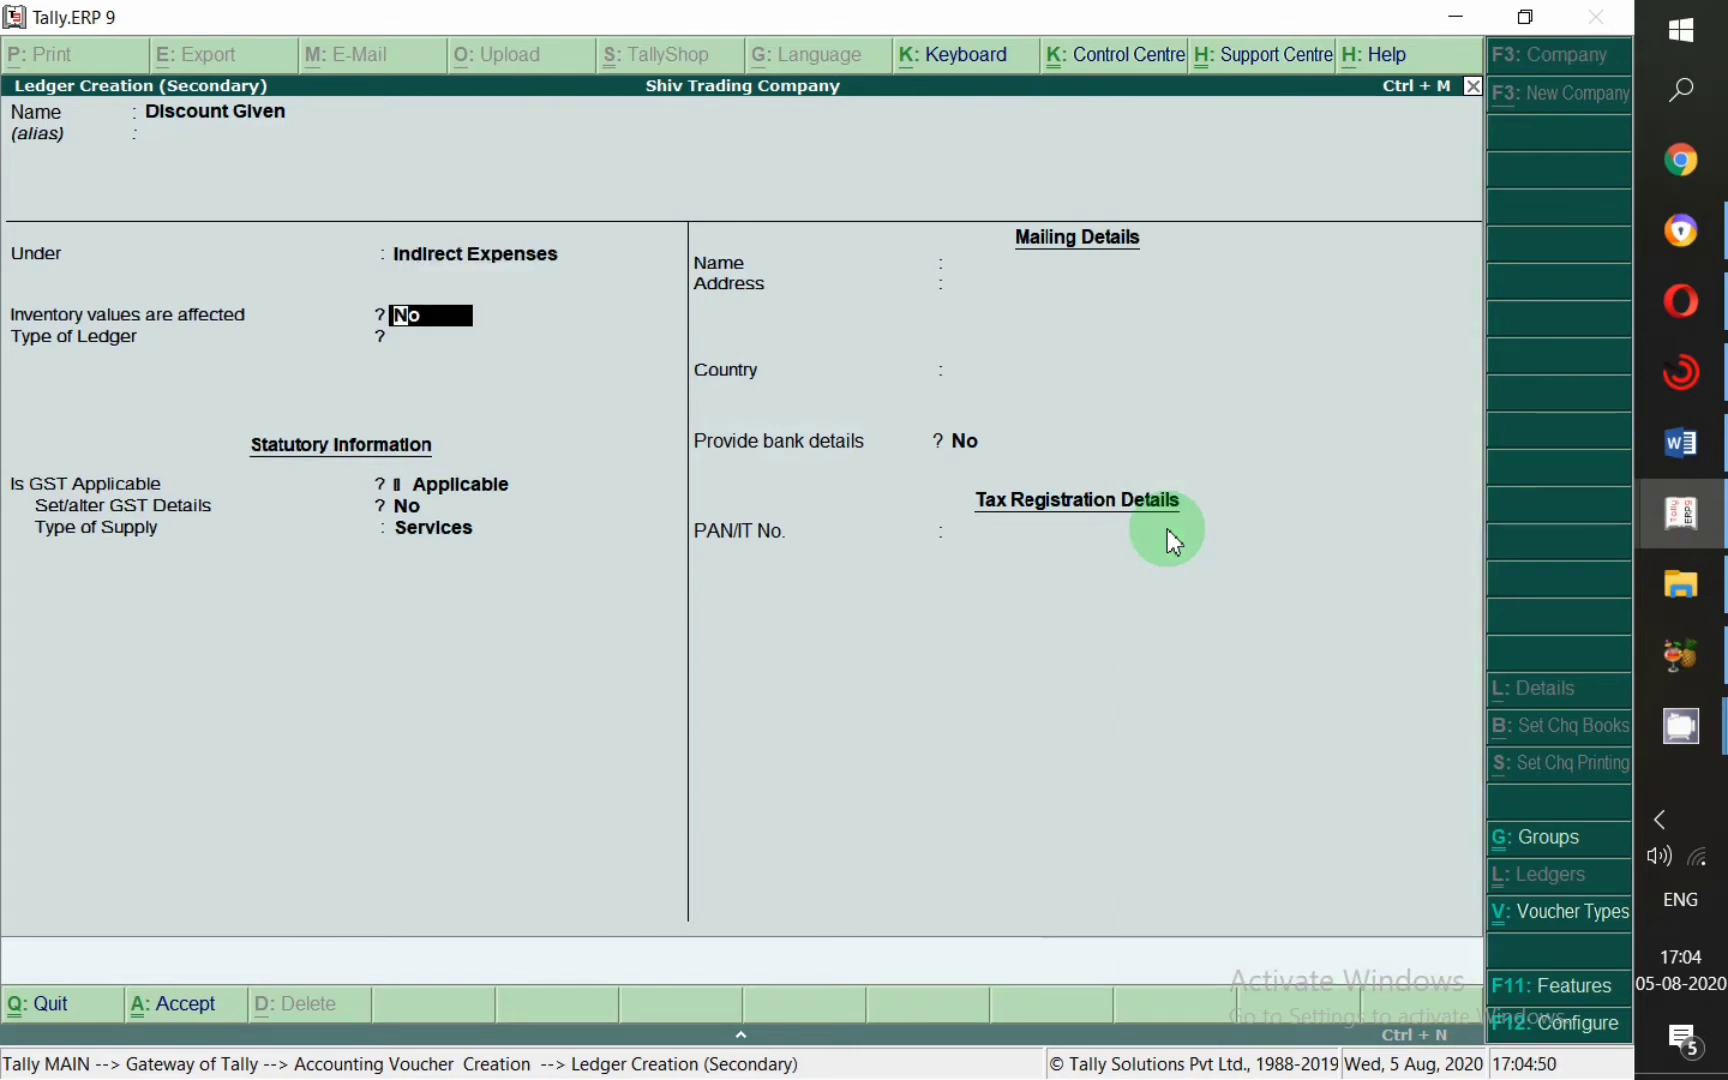
Set GST to Not Applicable, include the ledger in GST assessable value for Goods based on quantity, and save it.
{"action": "key", "text": "Return"}
{"action": "key", "text": "Return"}
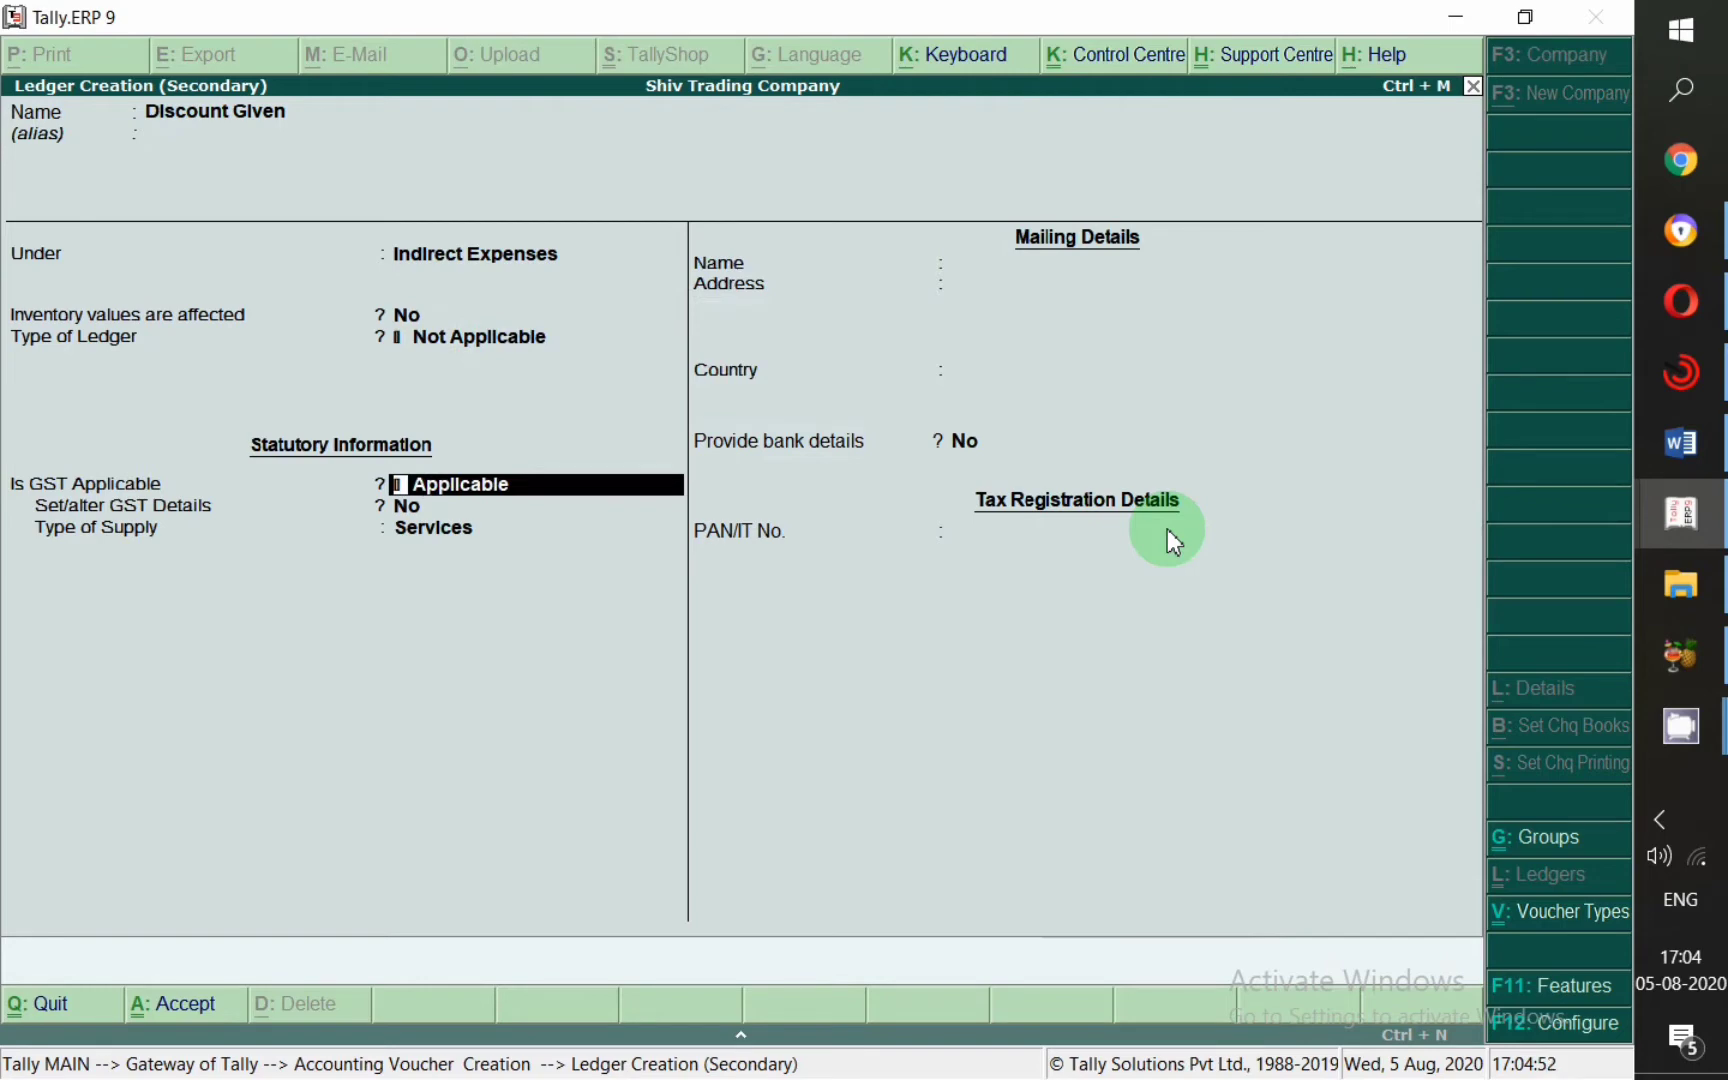
{"action": "key", "text": "BackSpace"}
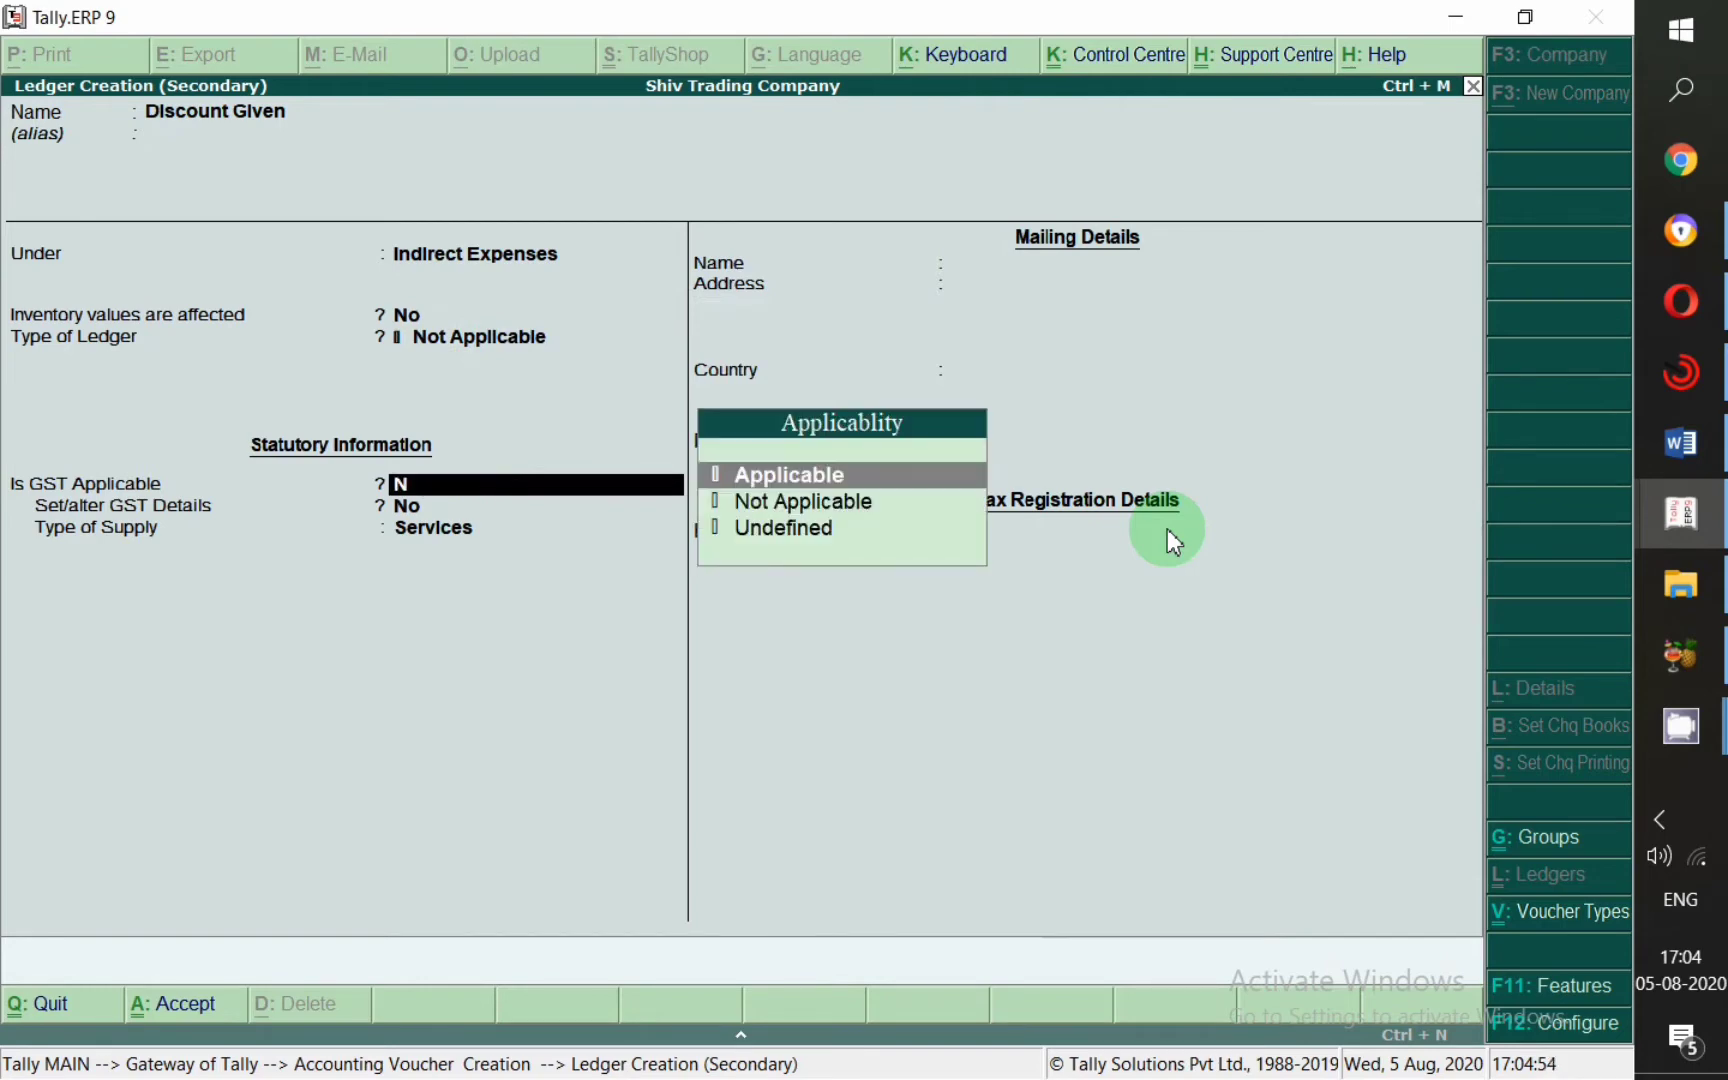
{"action": "key", "text": "Down"}
{"action": "key", "text": "Return"}
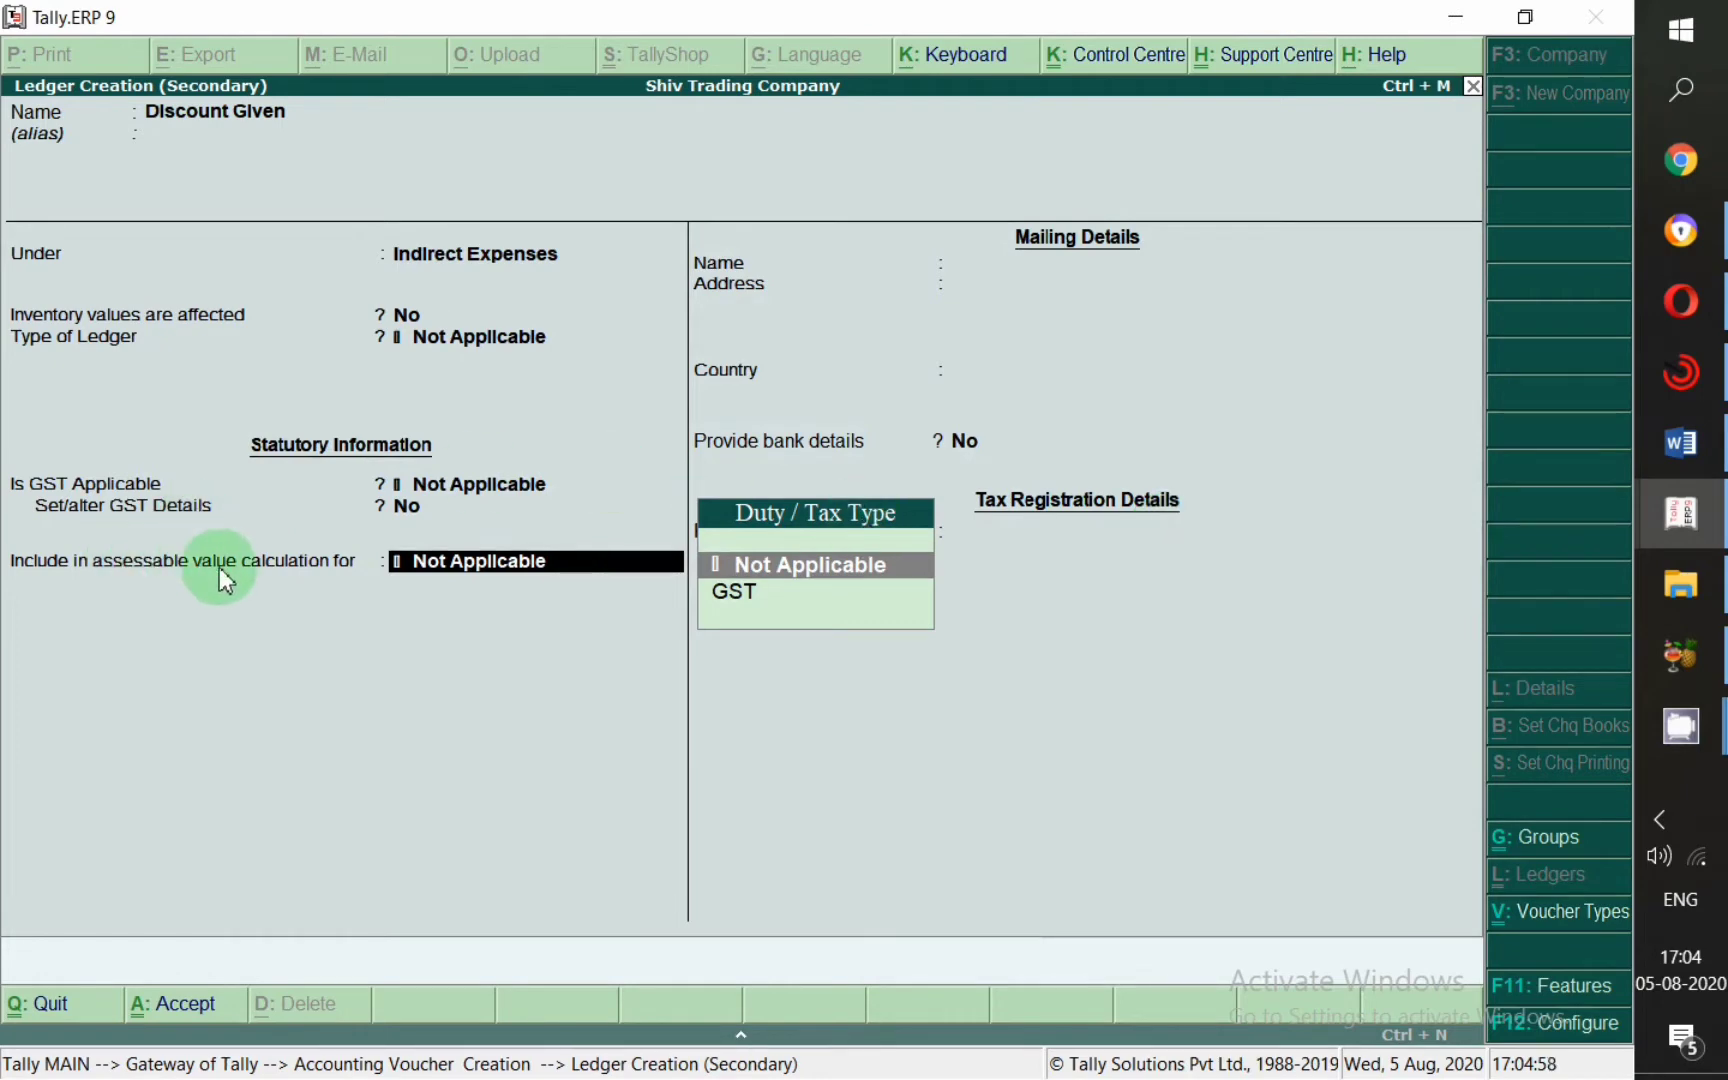
{"action": "key", "text": "Down"}
{"action": "key", "text": "Return"}
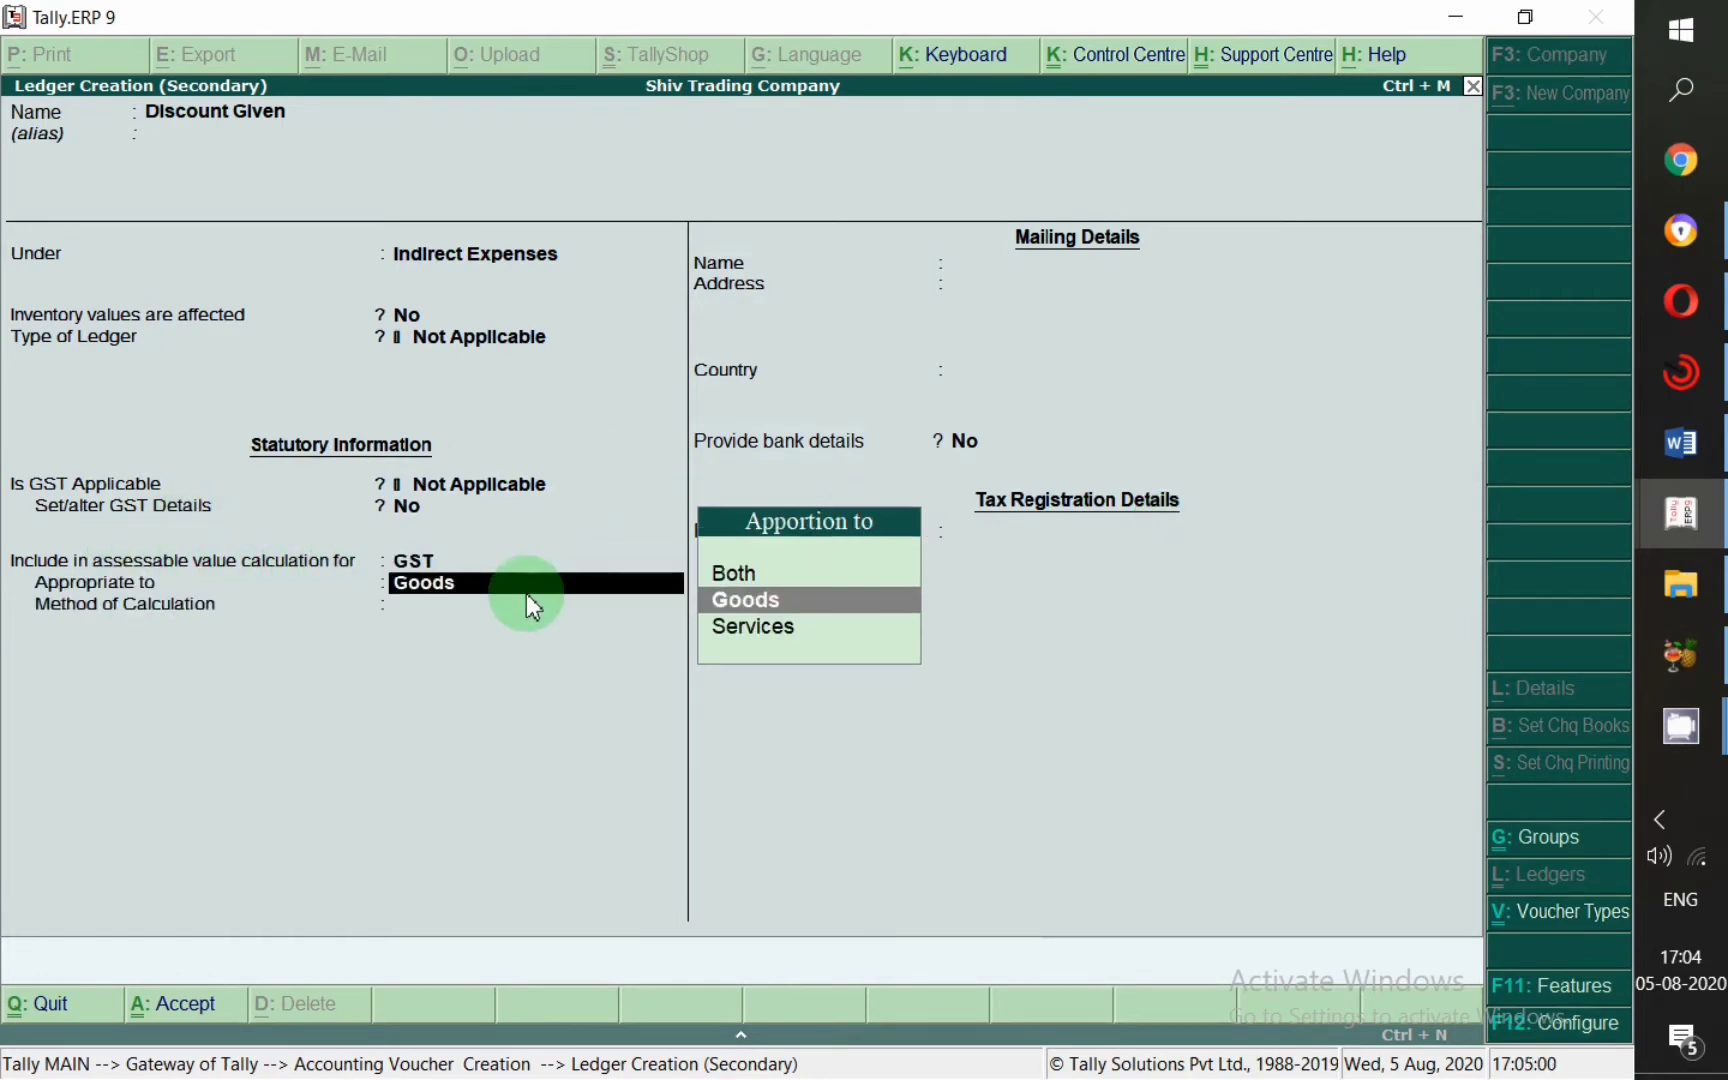
{"action": "key", "text": "Return"}
{"action": "key", "text": "Return"}
{"action": "key", "text": "Return"}
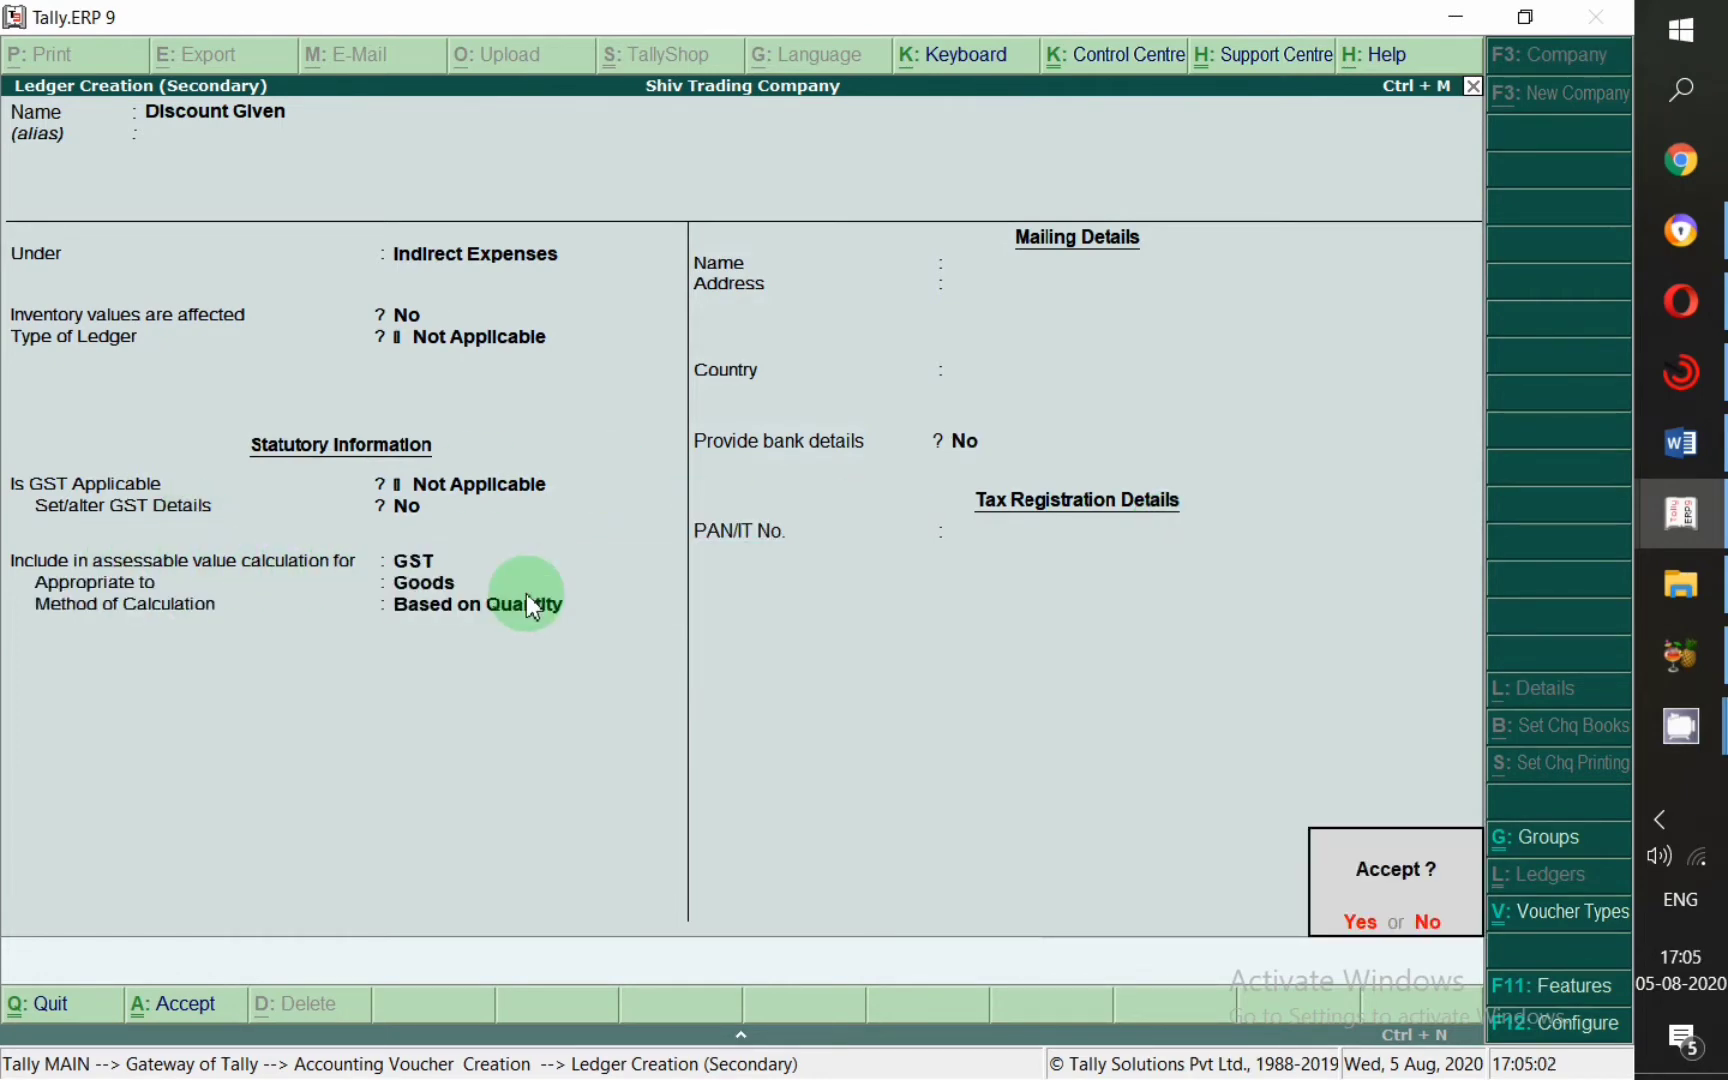
{"action": "key", "text": "Return"}
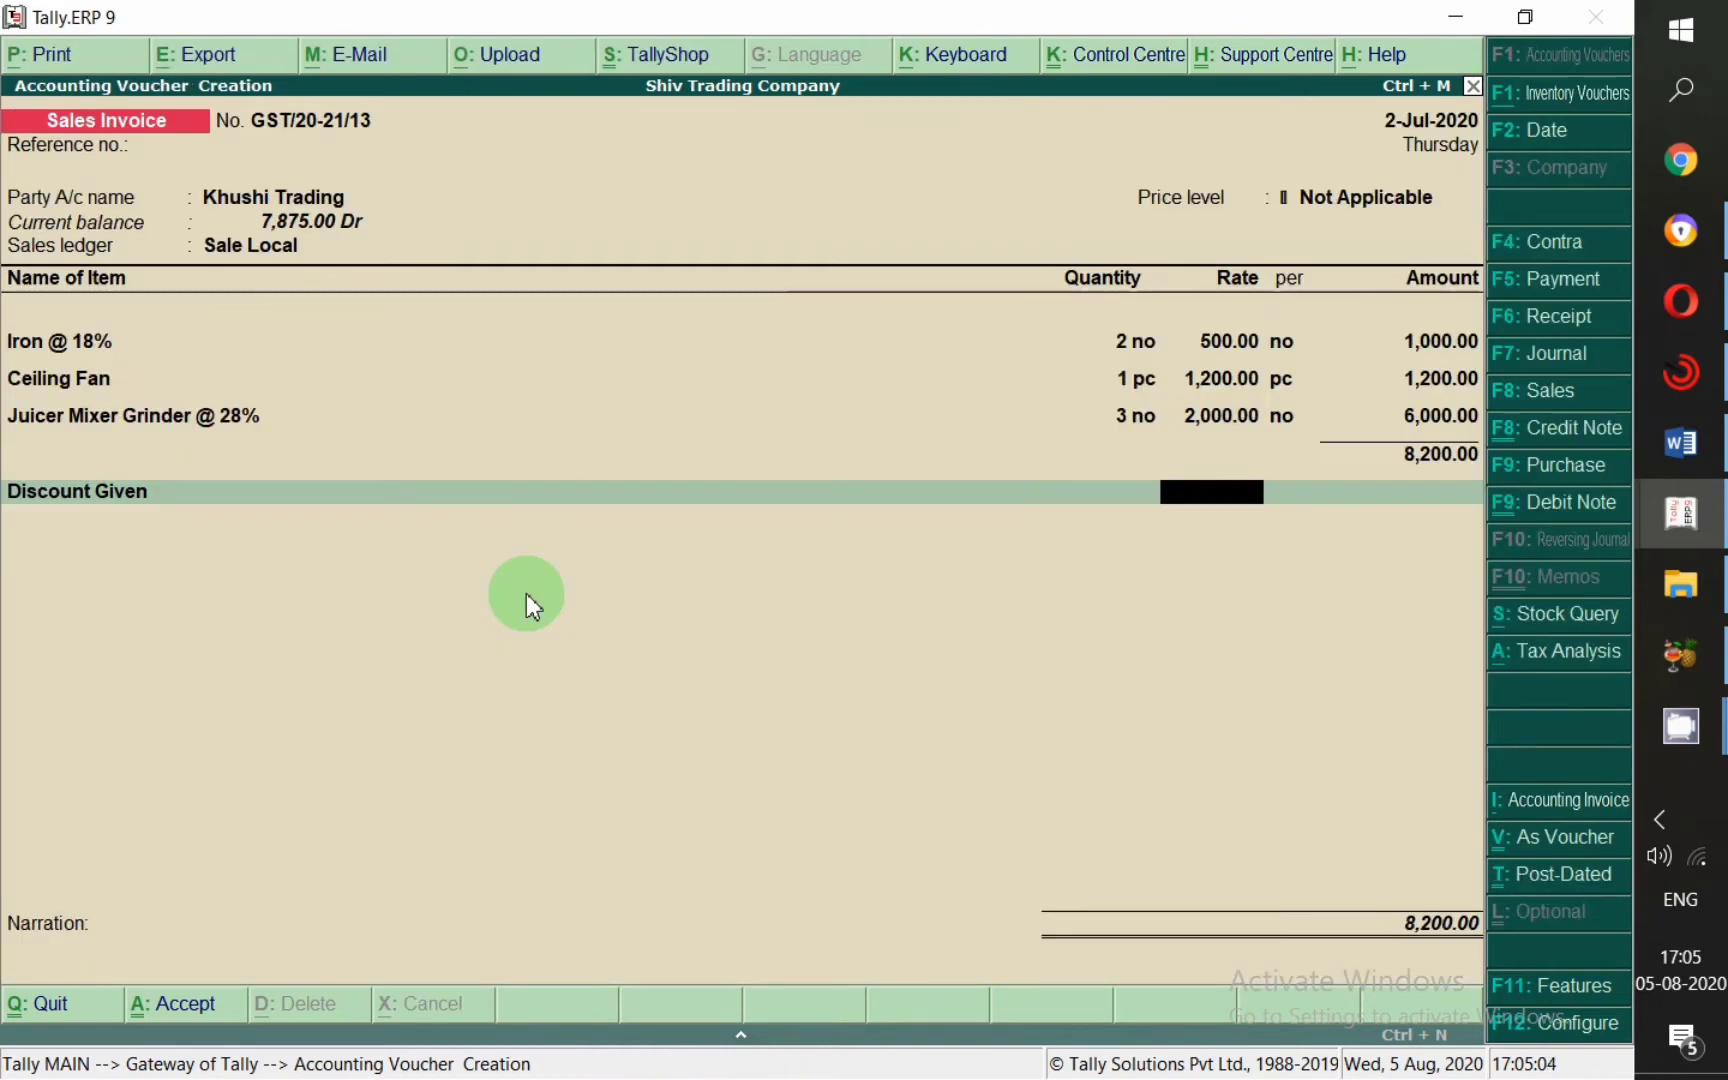
Alter the Discount Given ledger so its method of calculation is Based on Value, and save it.
{"action": "key", "text": "ctrl+Return"}
{"action": "key", "text": "Return"}
{"action": "key", "text": "Return"}
{"action": "key", "text": "Return"}
{"action": "key", "text": "Return"}
{"action": "key", "text": "Return"}
{"action": "key", "text": "Return"}
{"action": "key", "text": "Return"}
{"action": "key", "text": "Return"}
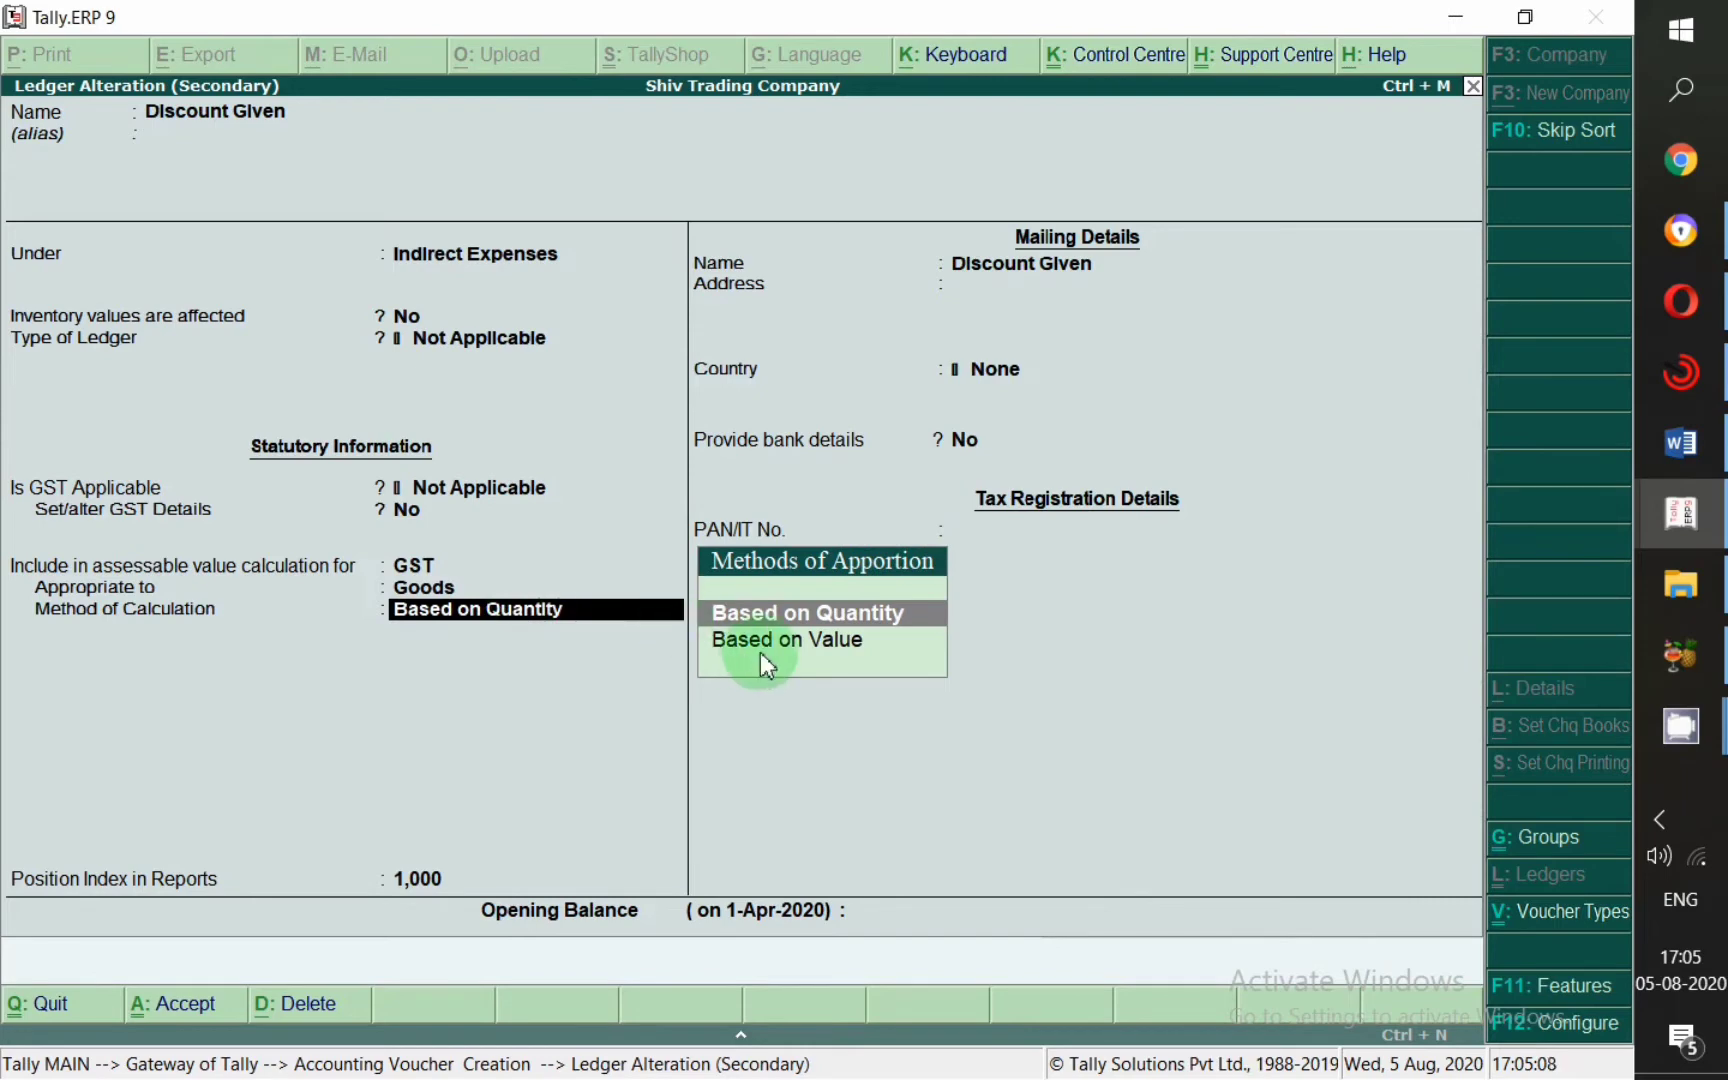
{"action": "left_click", "coordinate": [764, 649]}
{"action": "key", "text": "Return"}
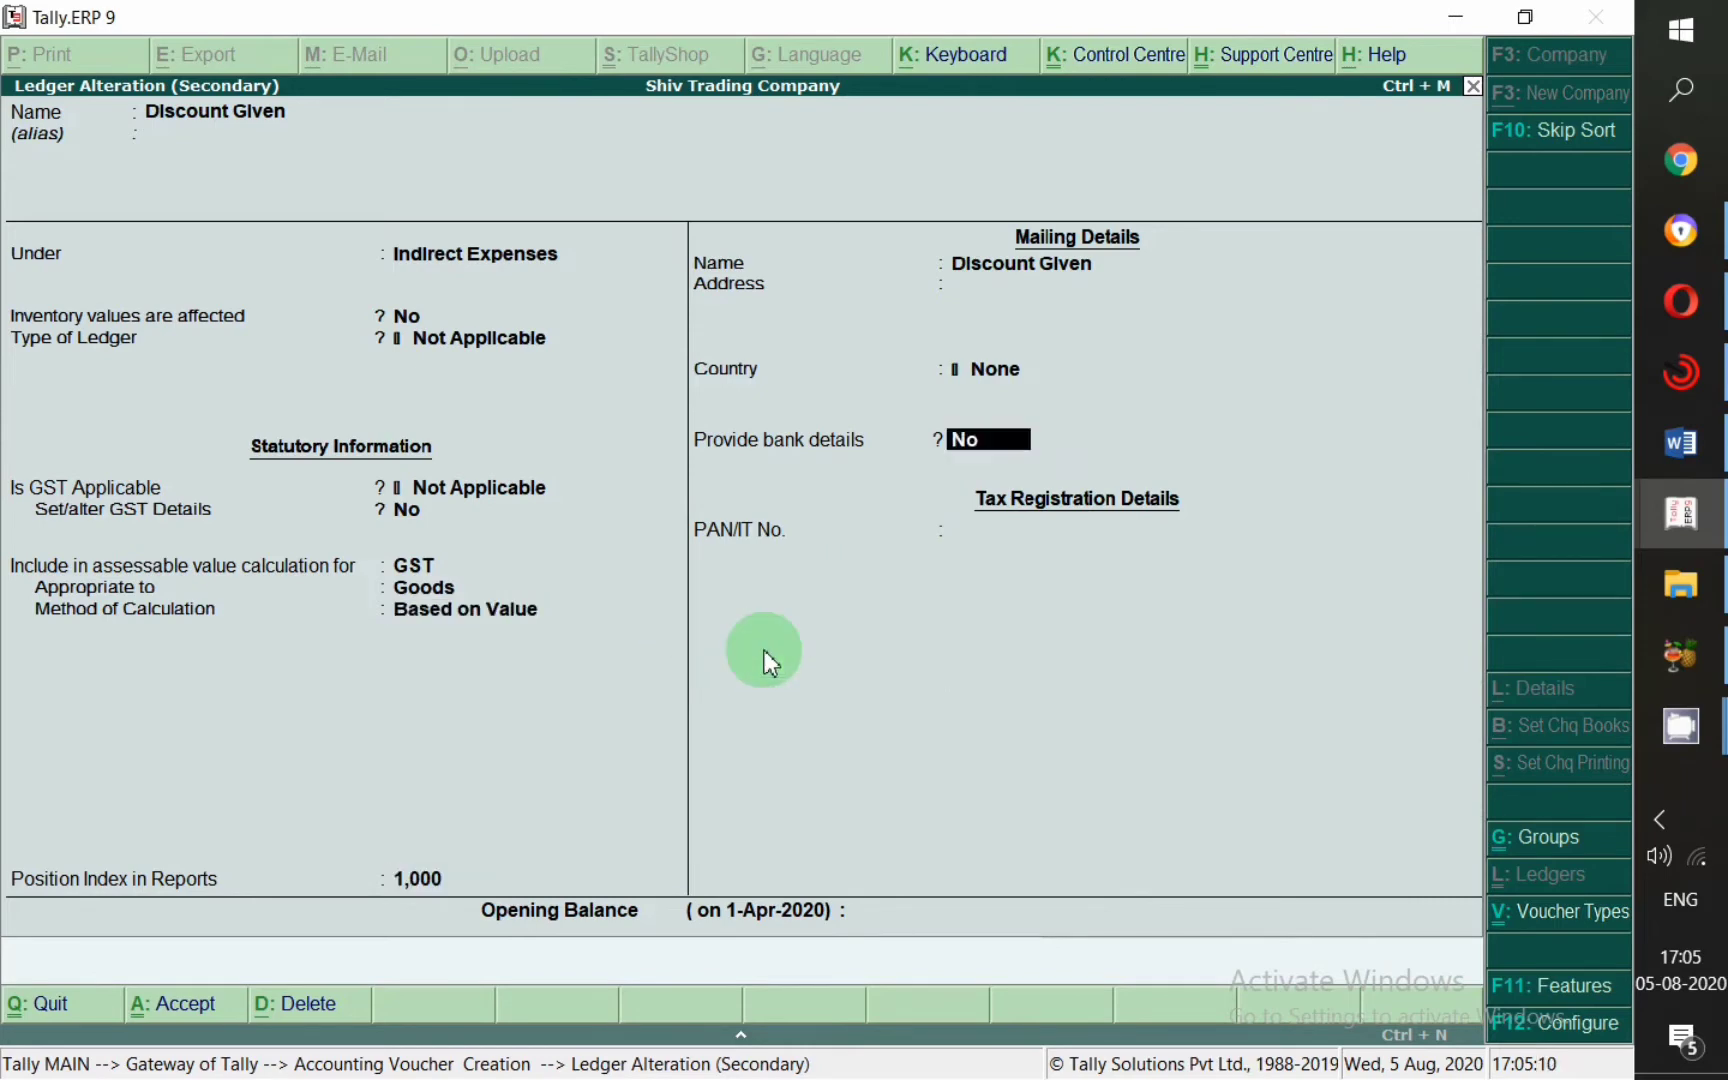
{"action": "key", "text": "Return"}
{"action": "key", "text": "Return"}
{"action": "key", "text": "Return"}
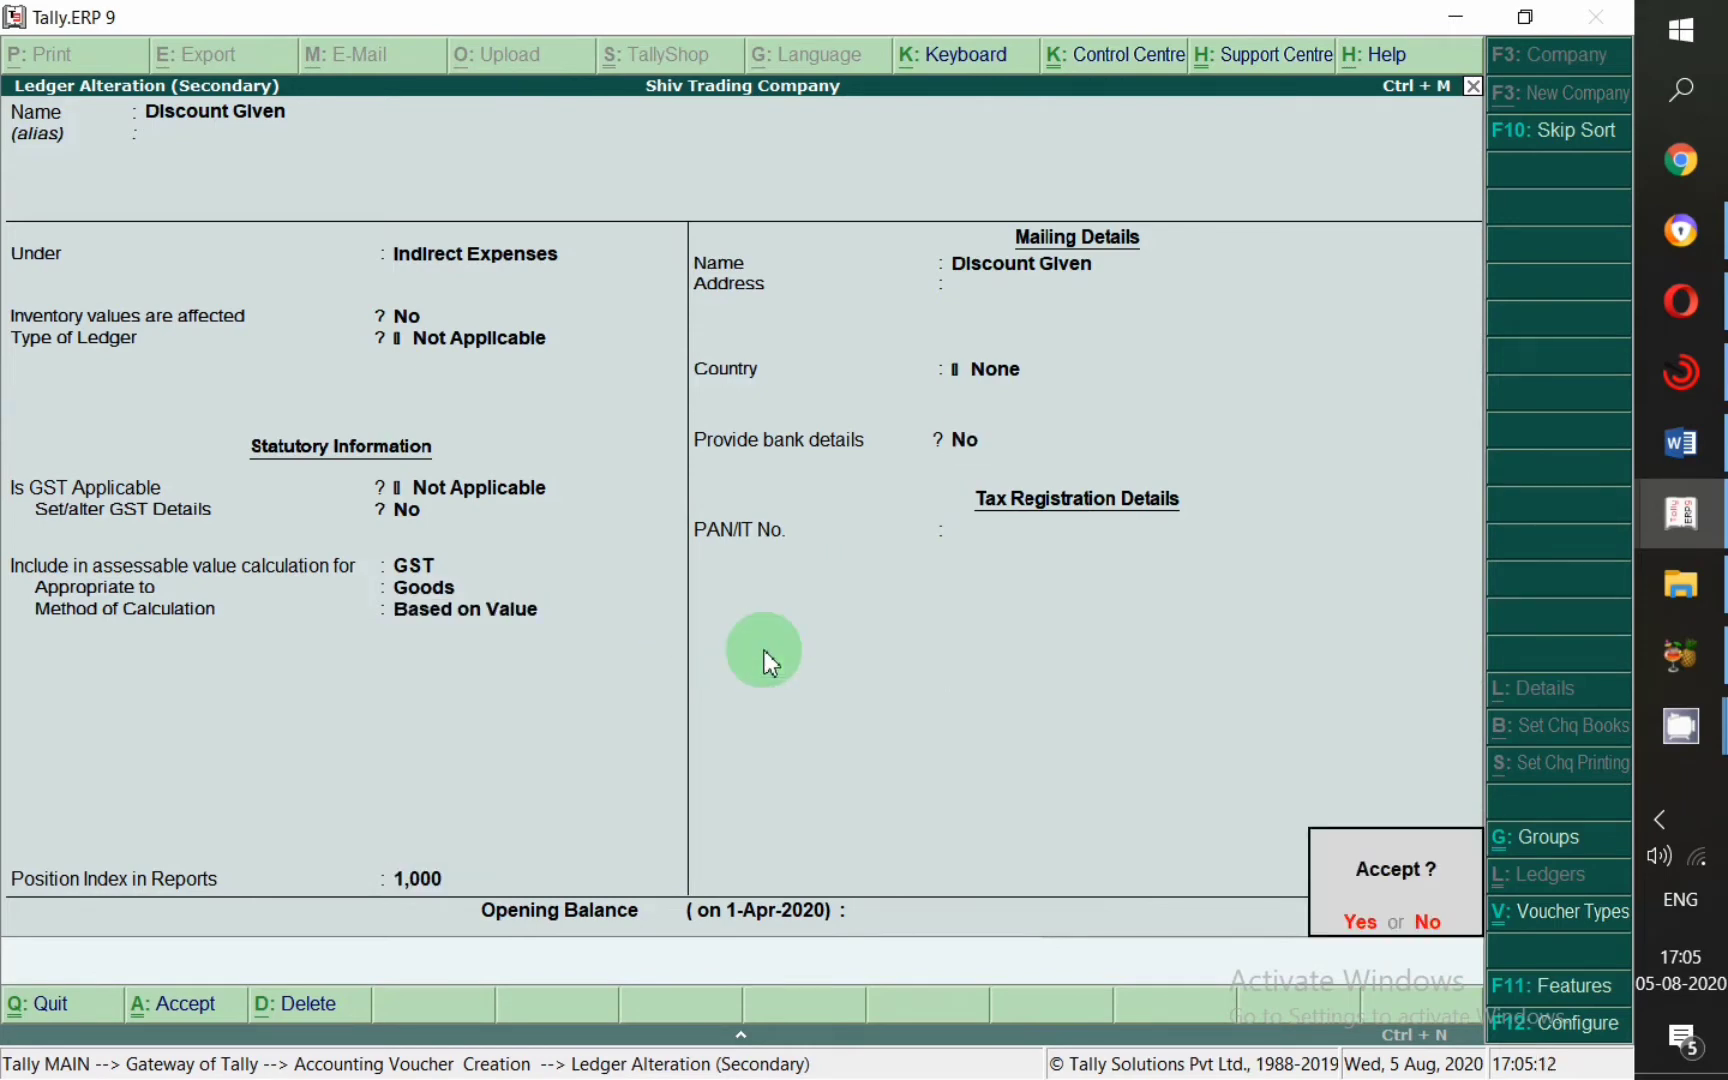
{"action": "key", "text": "Return"}
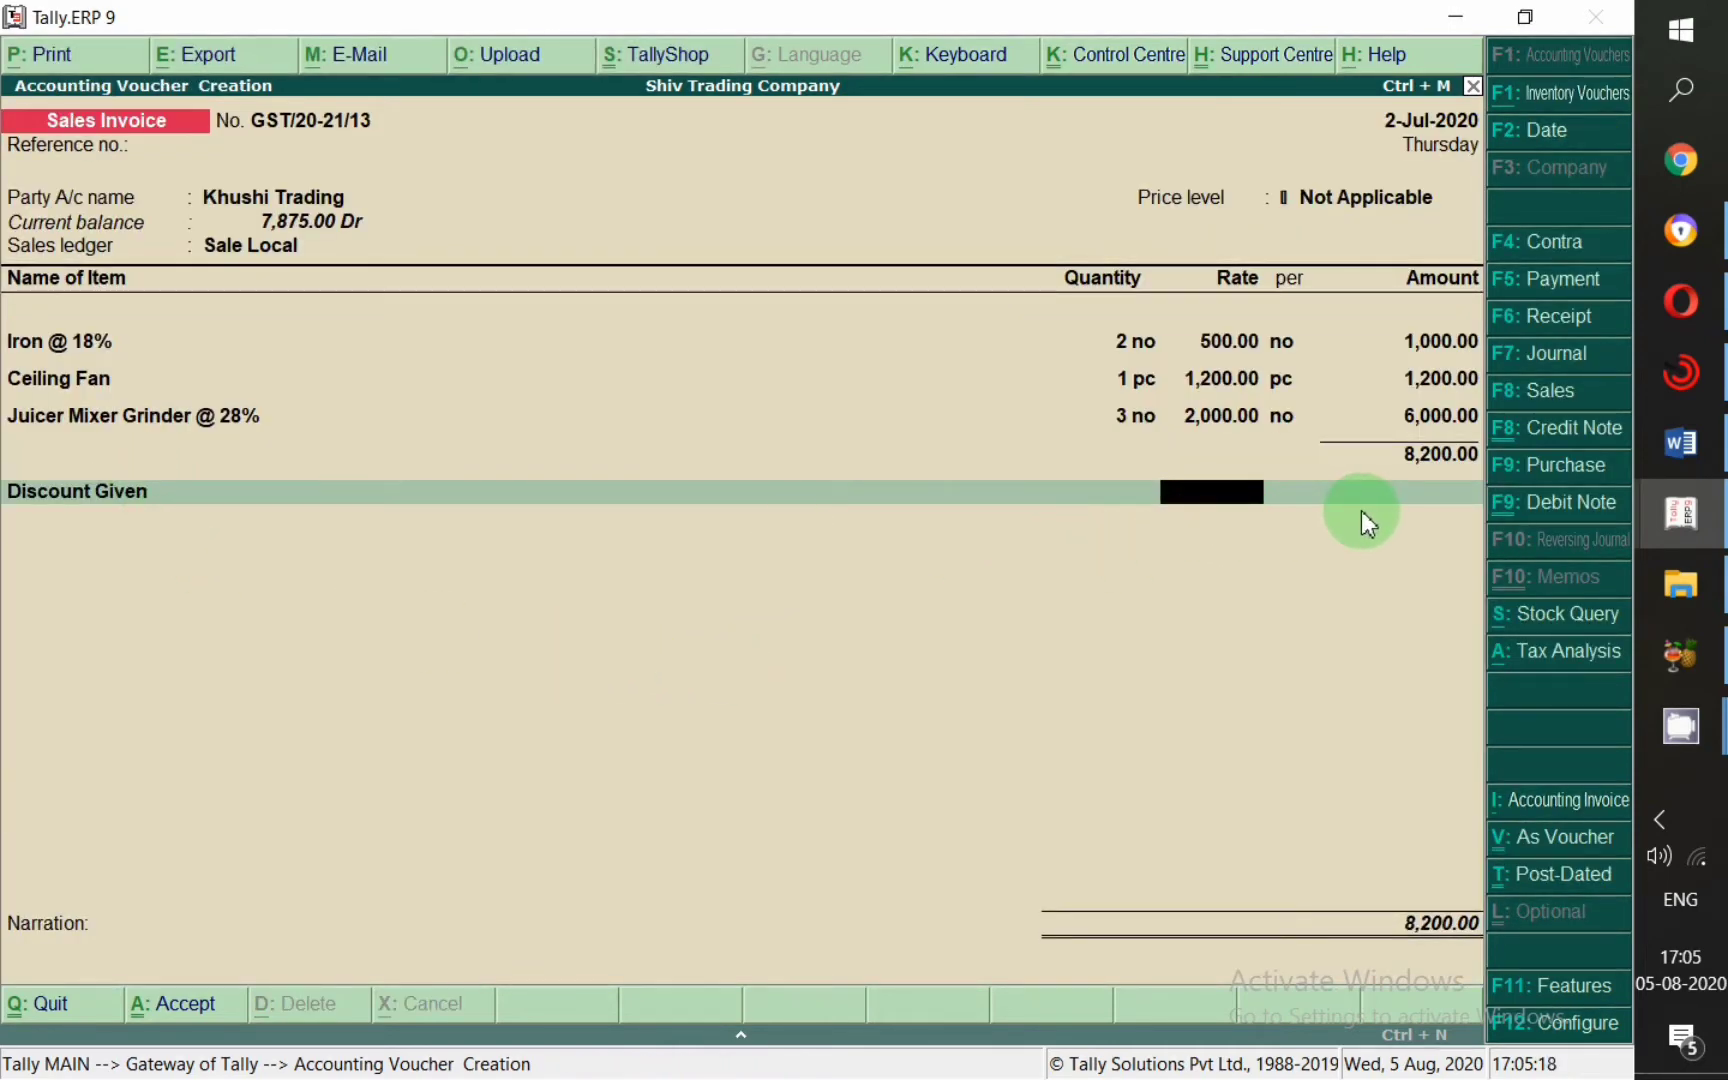
Try positive rates of 10, 20, 5 and 2 percent on the Discount Given line.
{"action": "type", "text": "10"}
{"action": "key", "text": "Return"}
{"action": "key", "text": "BackSpace"}
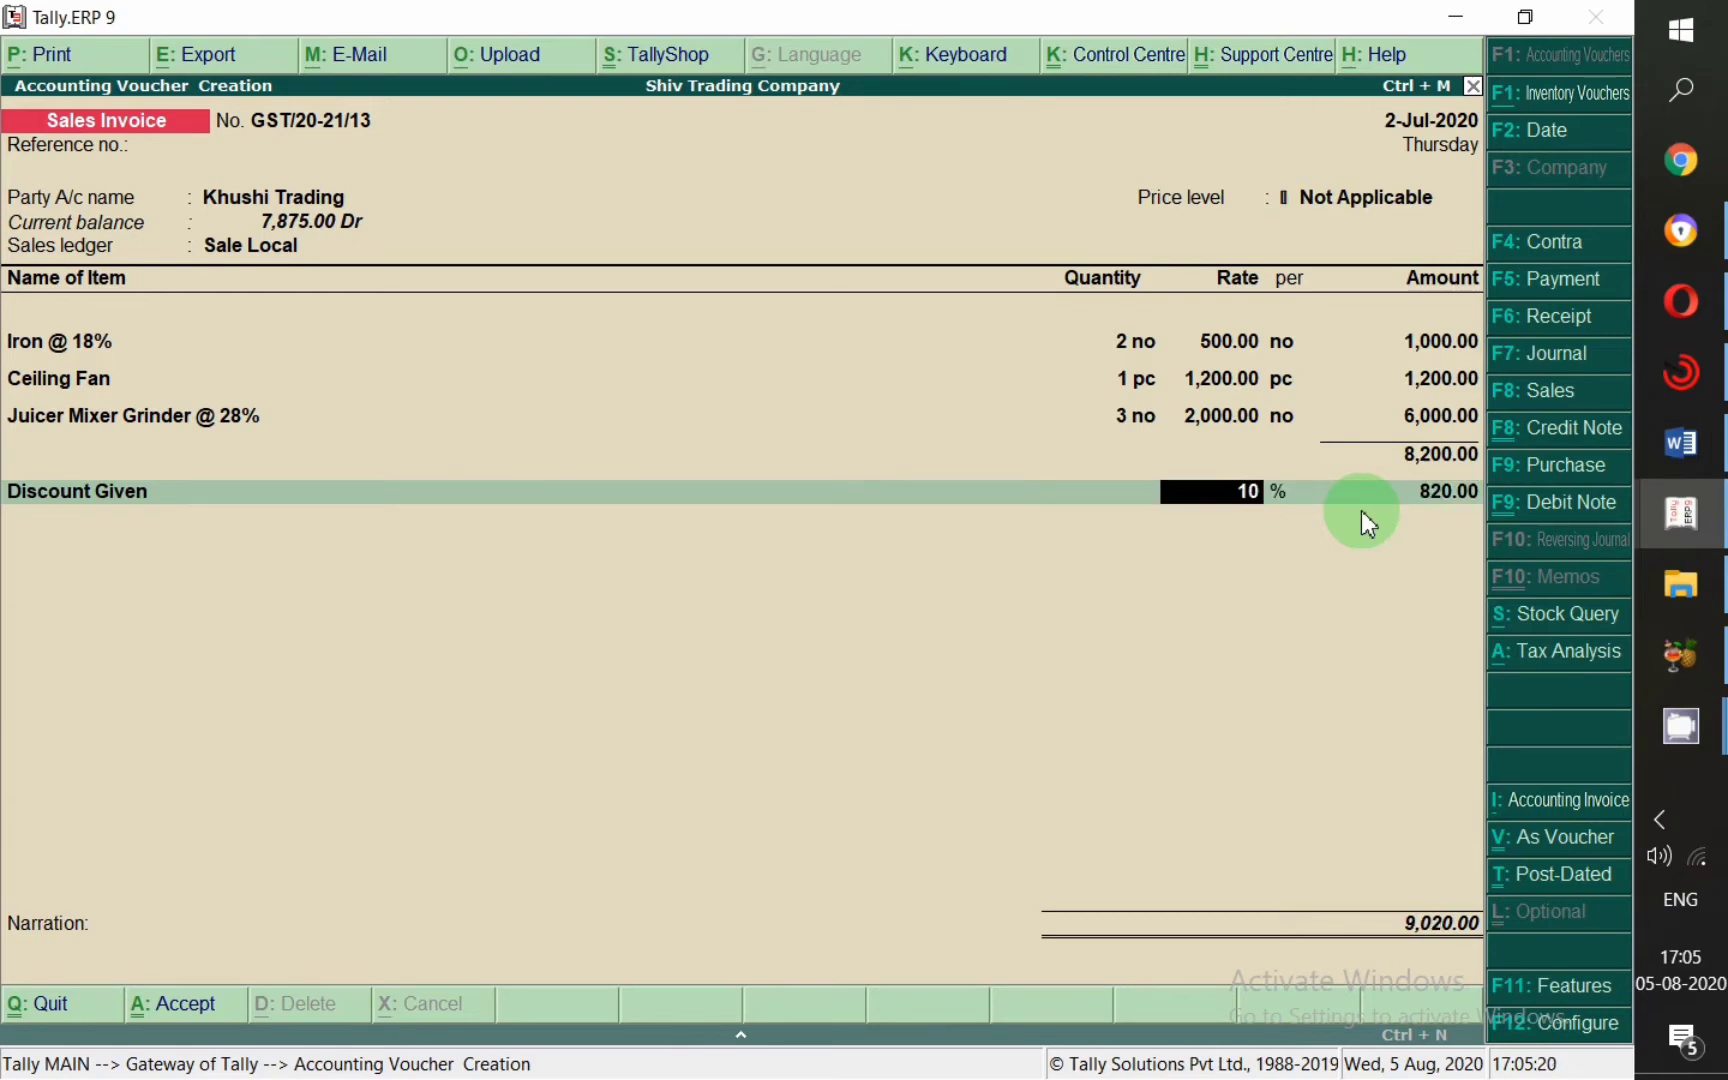
{"action": "type", "text": "20"}
{"action": "key", "text": "Return"}
{"action": "key", "text": "BackSpace"}
{"action": "type", "text": "5"}
{"action": "key", "text": "Return"}
{"action": "key", "text": "BackSpace"}
{"action": "type", "text": "2"}
{"action": "key", "text": "Return"}
{"action": "key", "text": "BackSpace"}
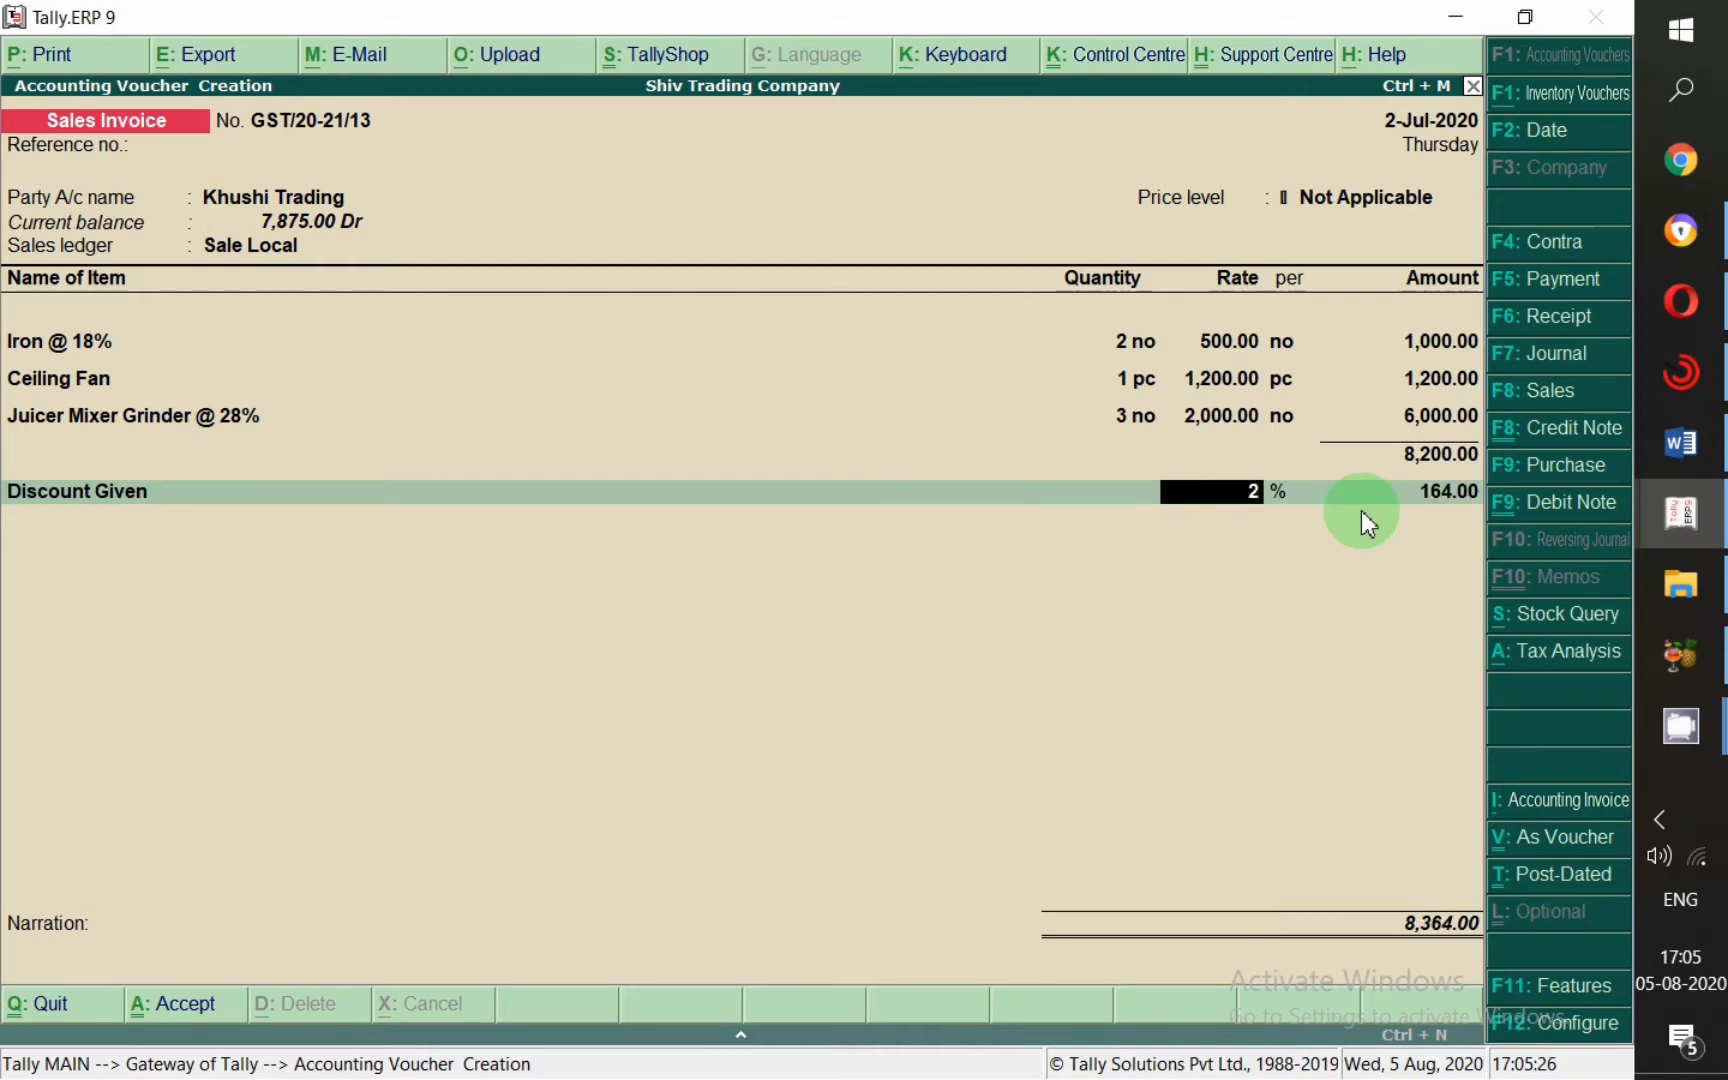
Try negative rates of -10 and -2 percent on the Discount Given line.
{"action": "key", "text": "BackSpace"}
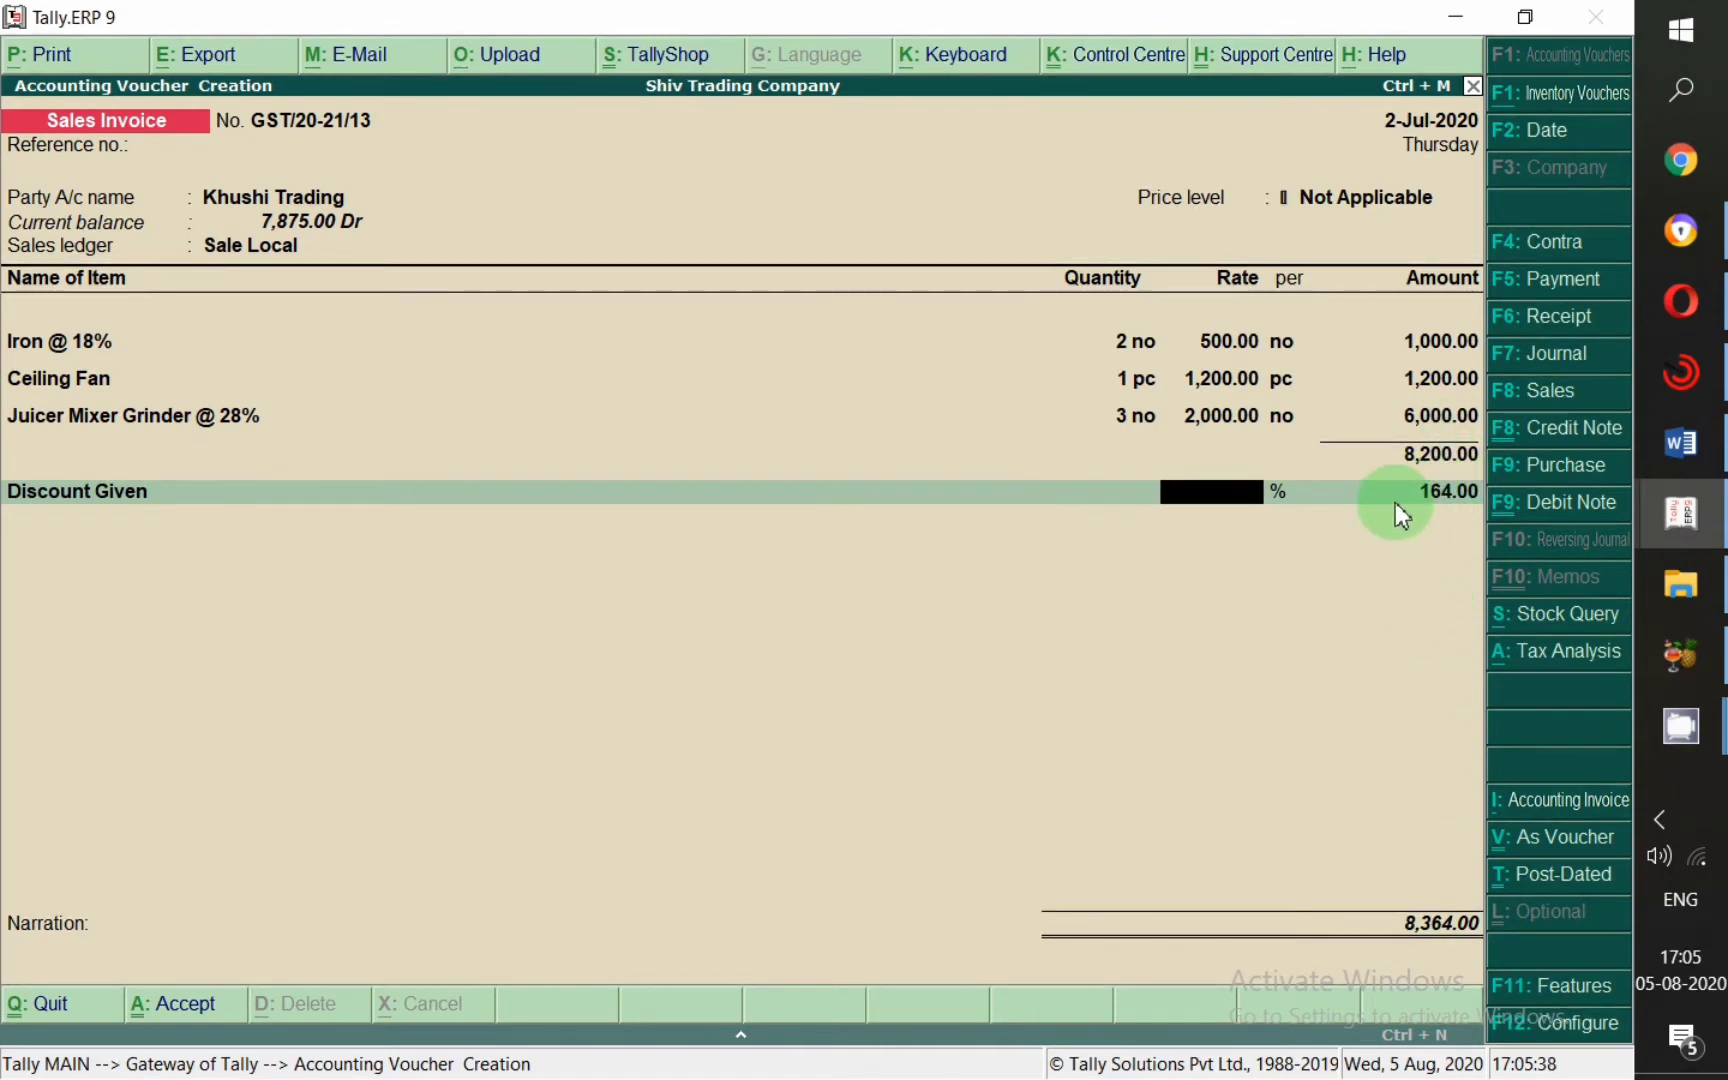
{"action": "type", "text": "-10"}
{"action": "key", "text": "Return"}
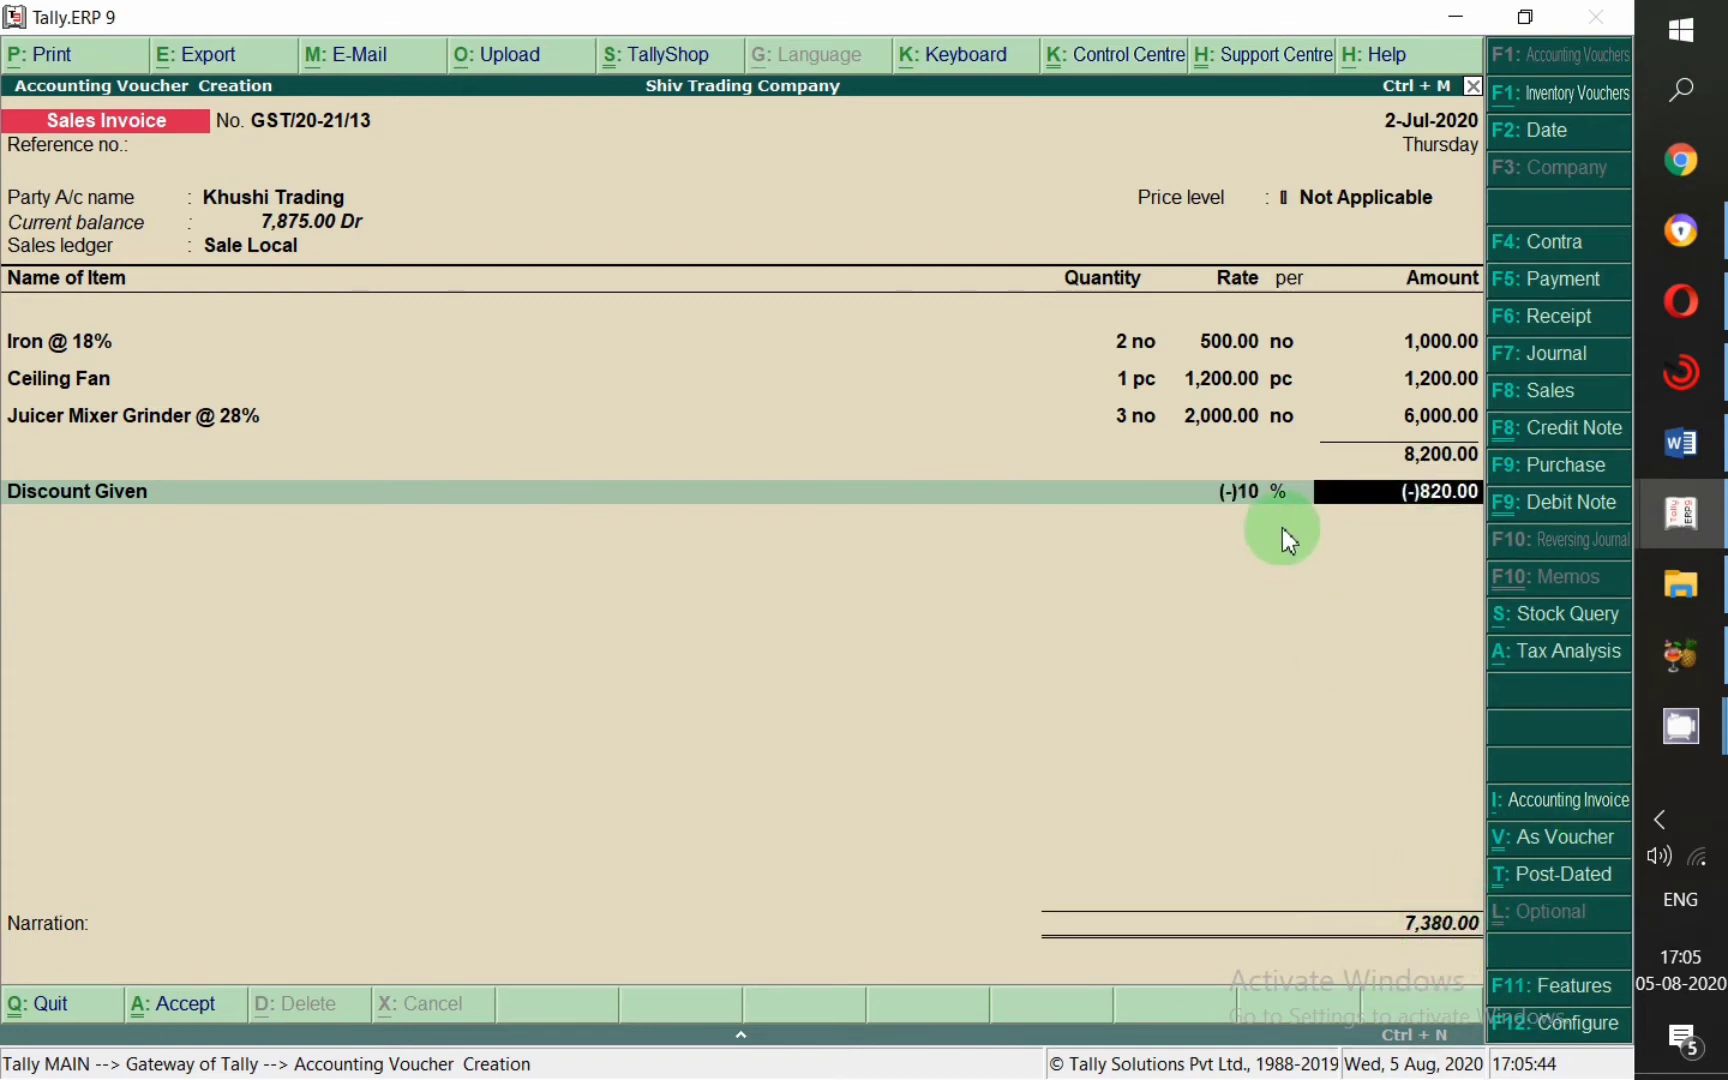
{"action": "key", "text": "BackSpace"}
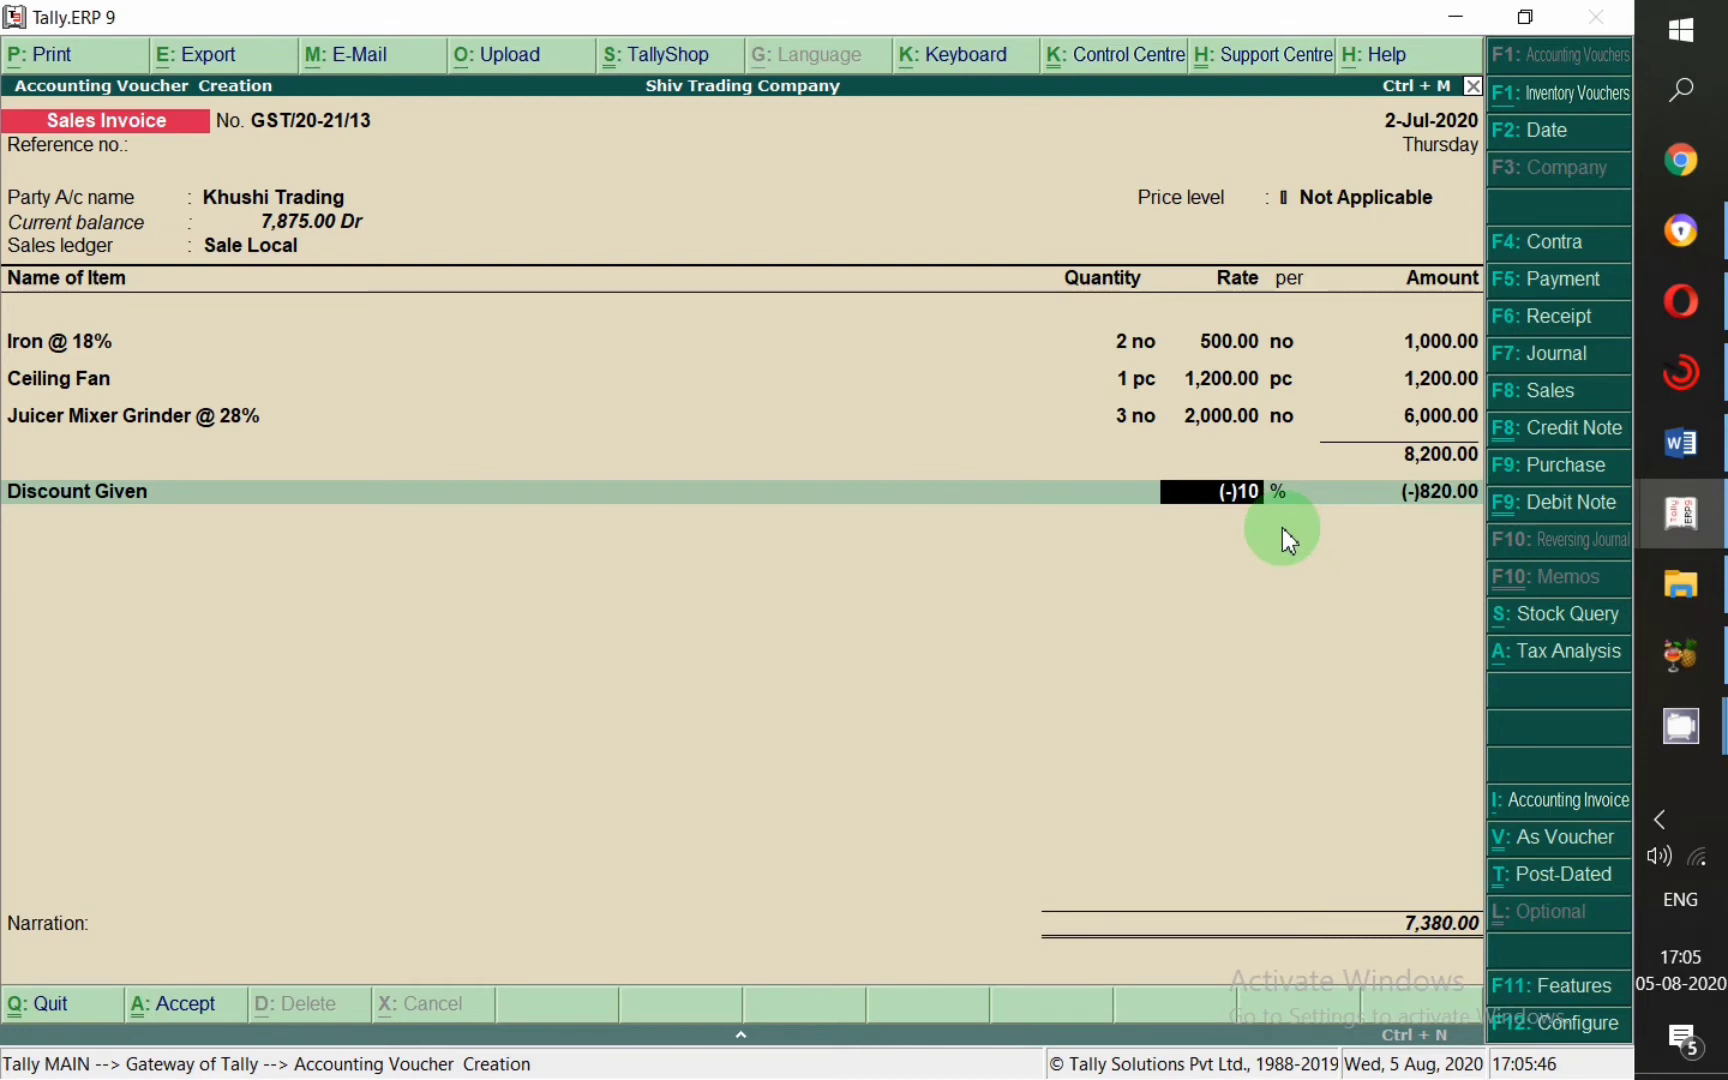
{"action": "type", "text": "-1"}
{"action": "key", "text": "BackSpace"}
{"action": "key", "text": "Return"}
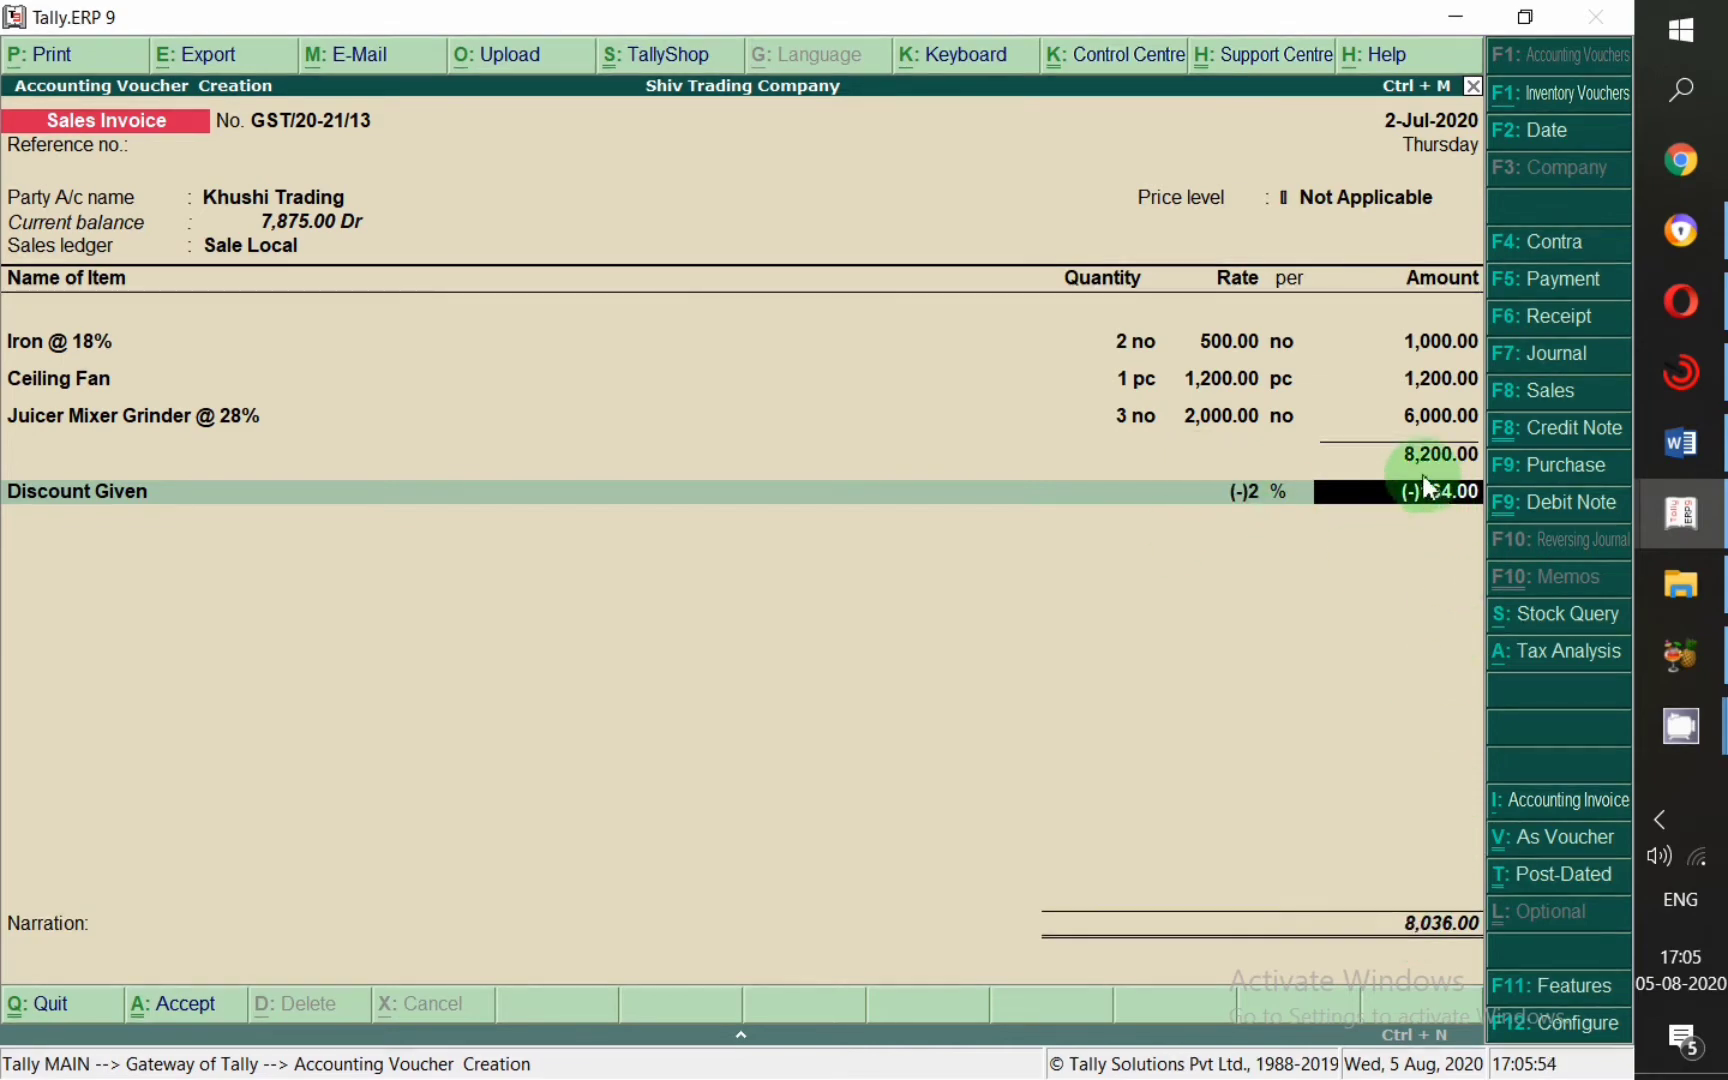
Clear the percentage rate on the Discount Given line and enter a flat discount amount of -500.
{"action": "left_click", "coordinate": [1262, 500]}
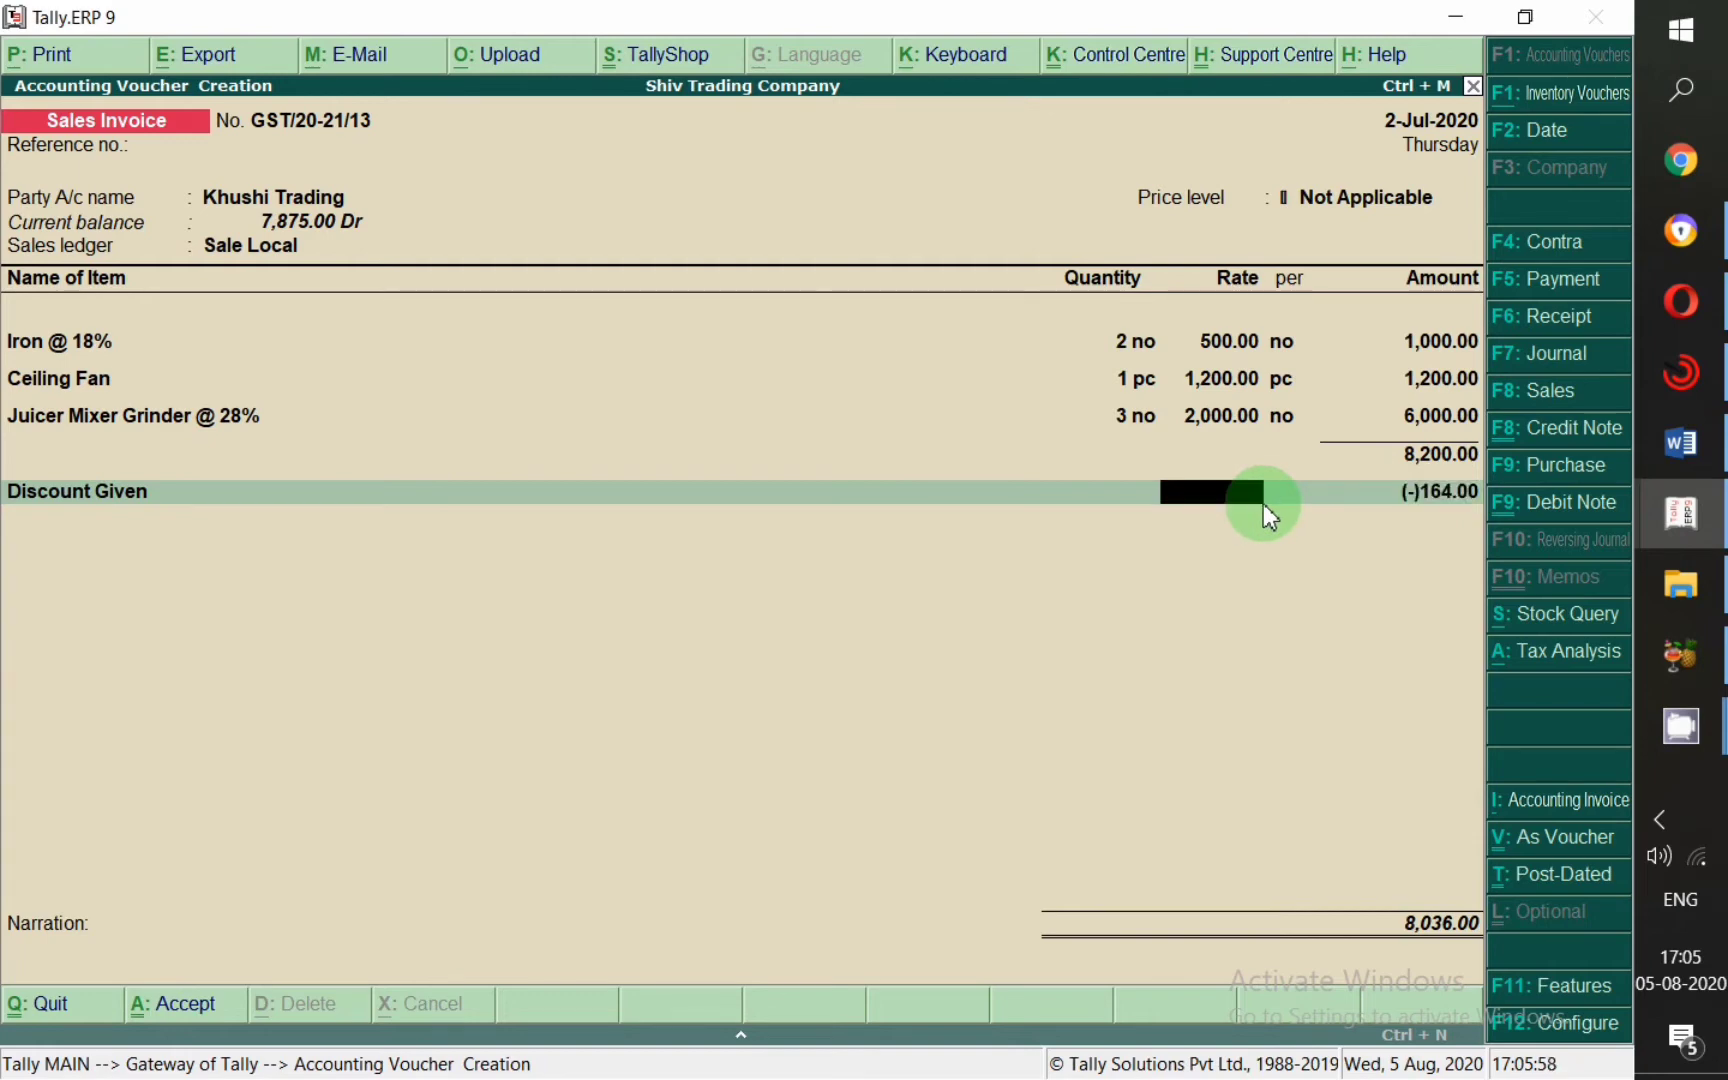
{"action": "key", "text": "Return"}
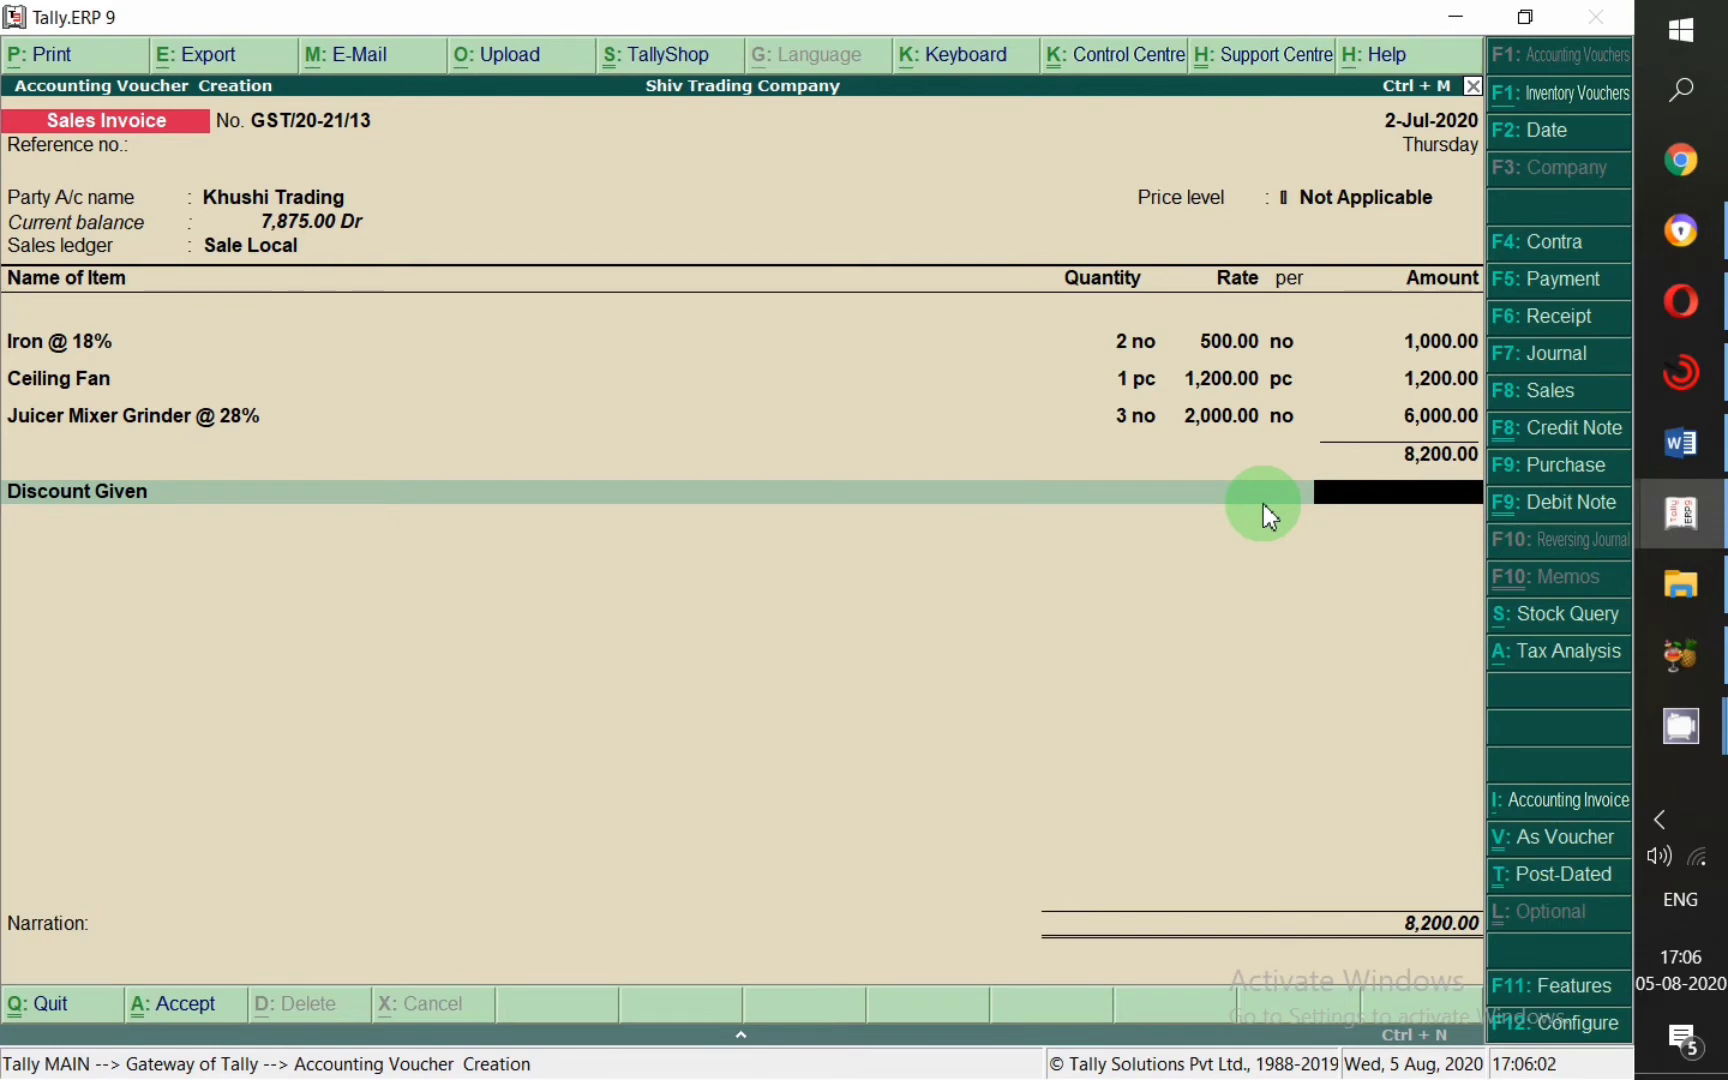
{"action": "type", "text": "-400"}
{"action": "key", "text": "Return"}
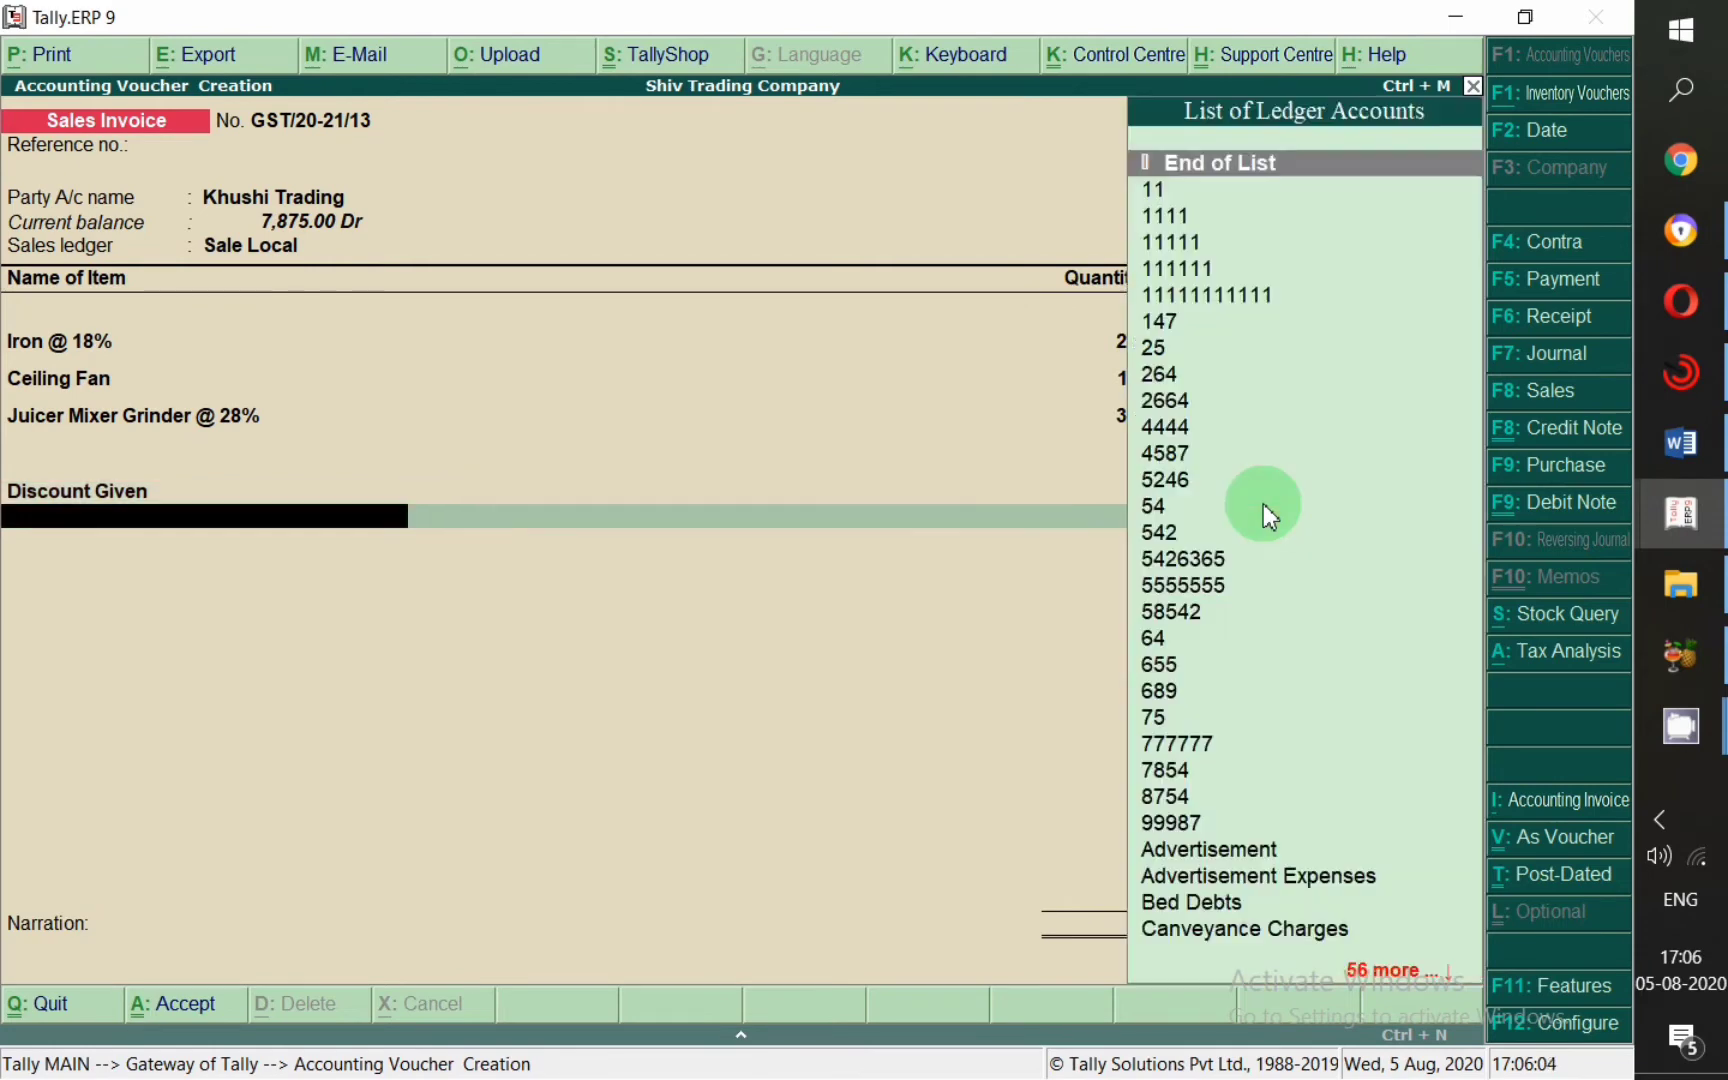
{"action": "key", "text": "Return"}
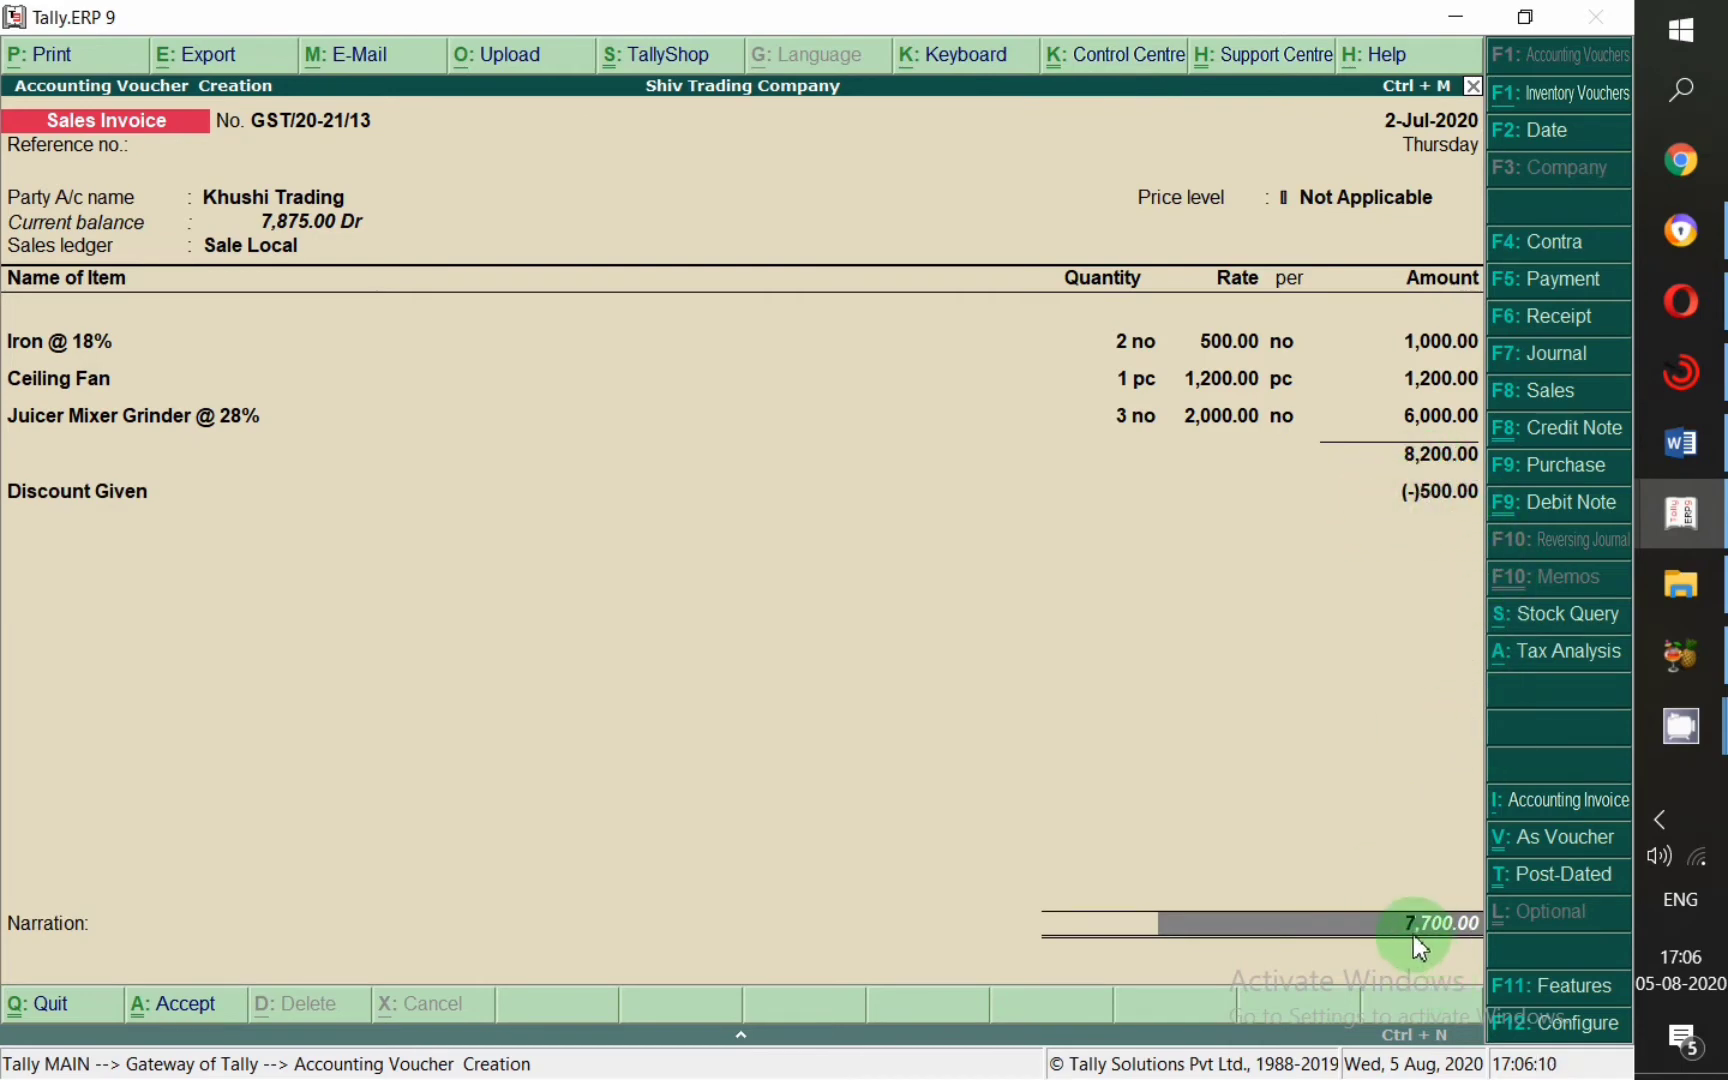
{"action": "key", "text": "BackSpace"}
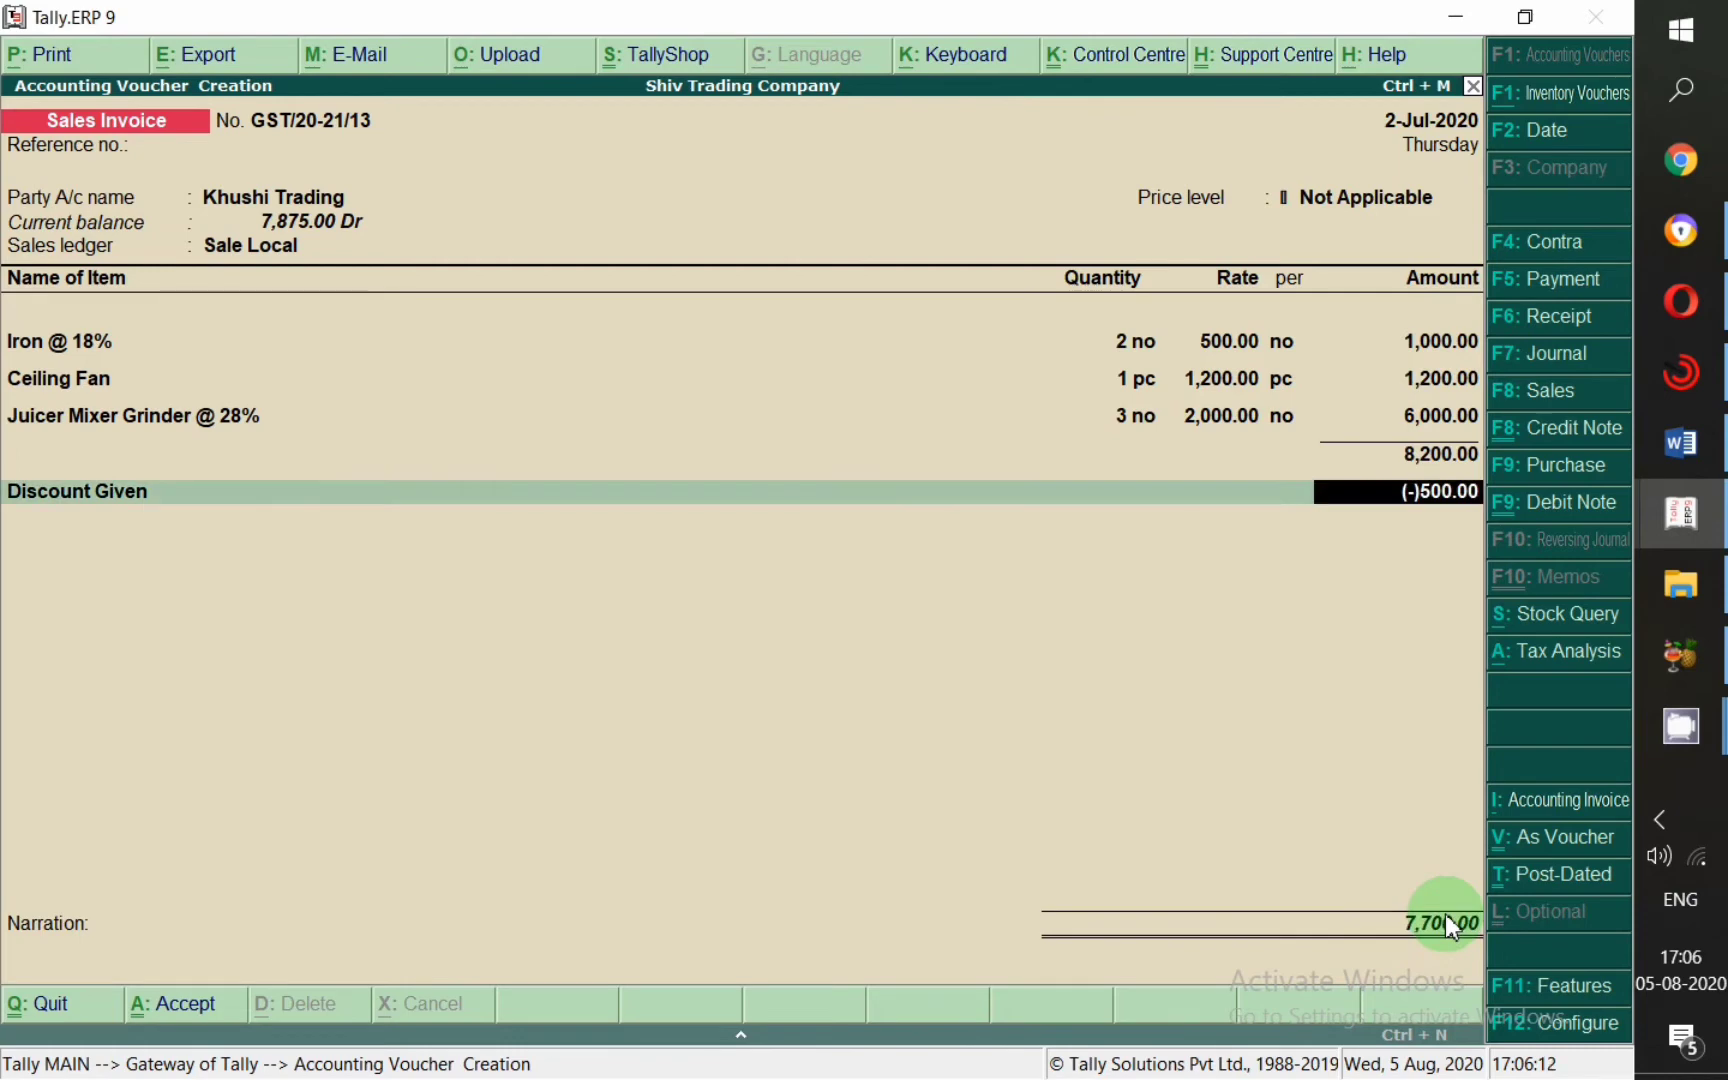
{"action": "key", "text": "Return"}
Add the Outpur Cgst and Output Sgst ledgers below the discount line.
{"action": "type", "text": "Cgs"}
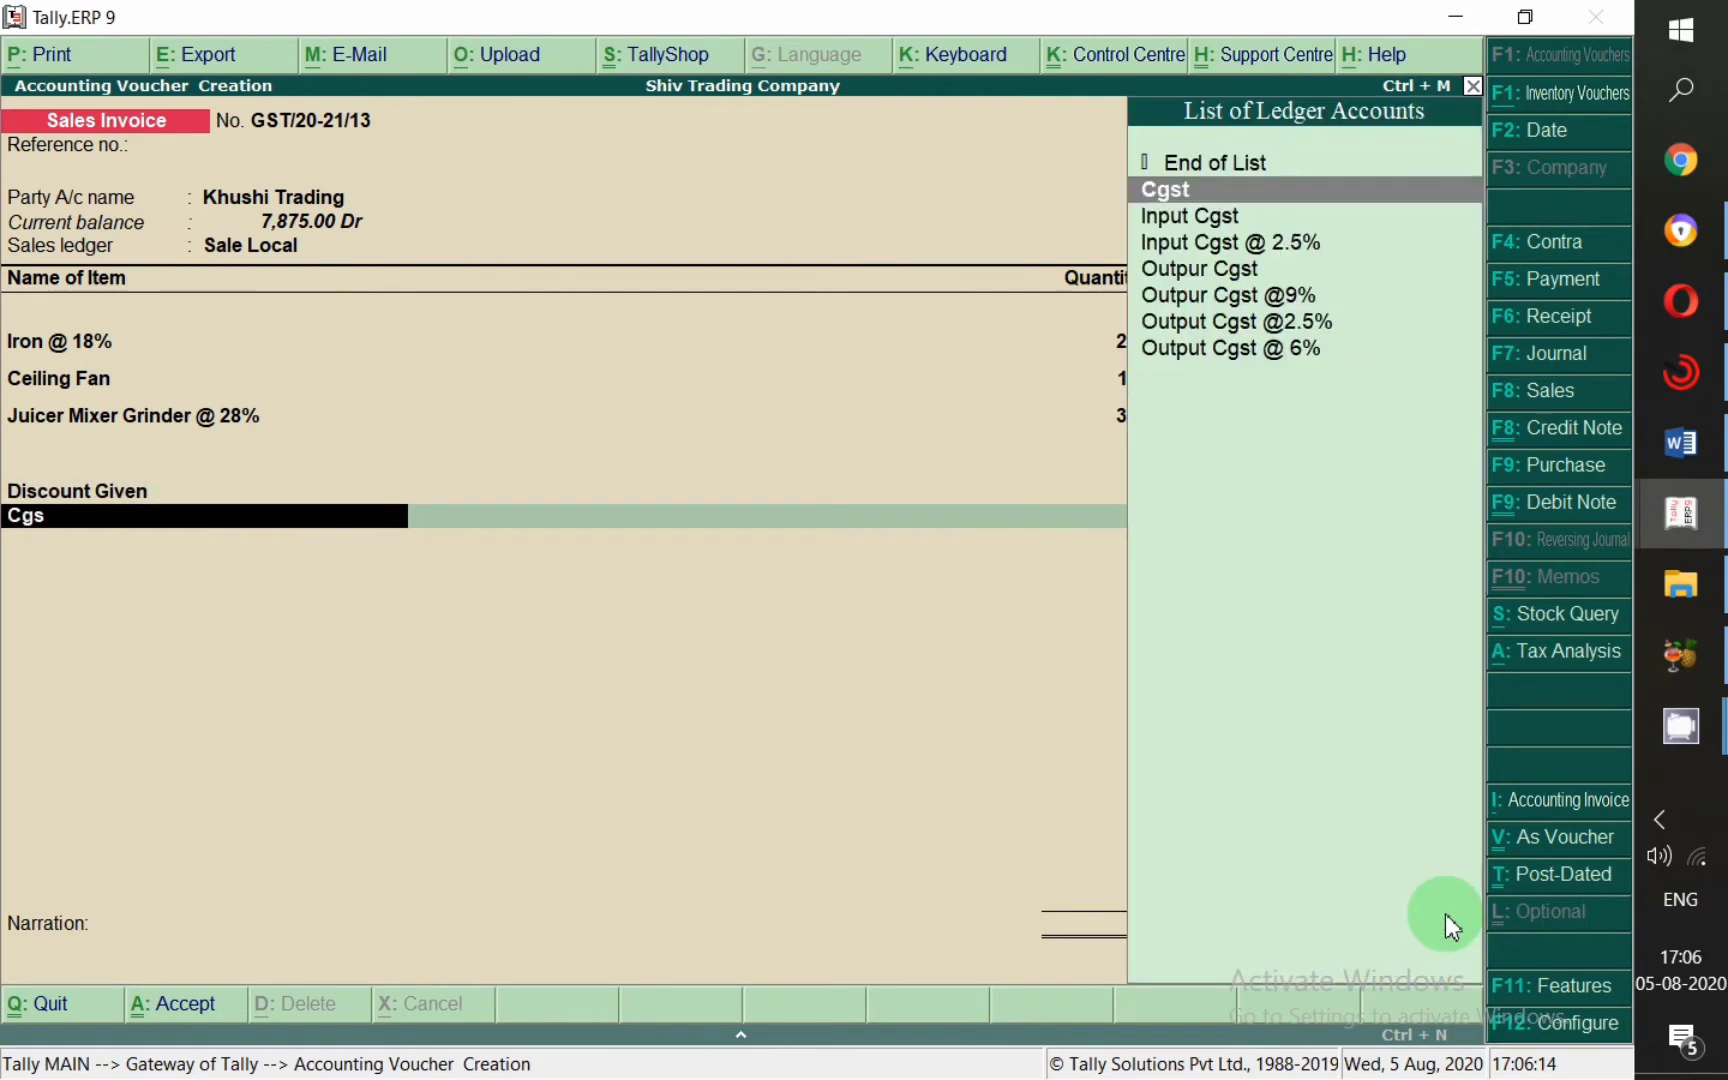
{"action": "key", "text": "Down"}
{"action": "key", "text": "Down"}
{"action": "key", "text": "Down"}
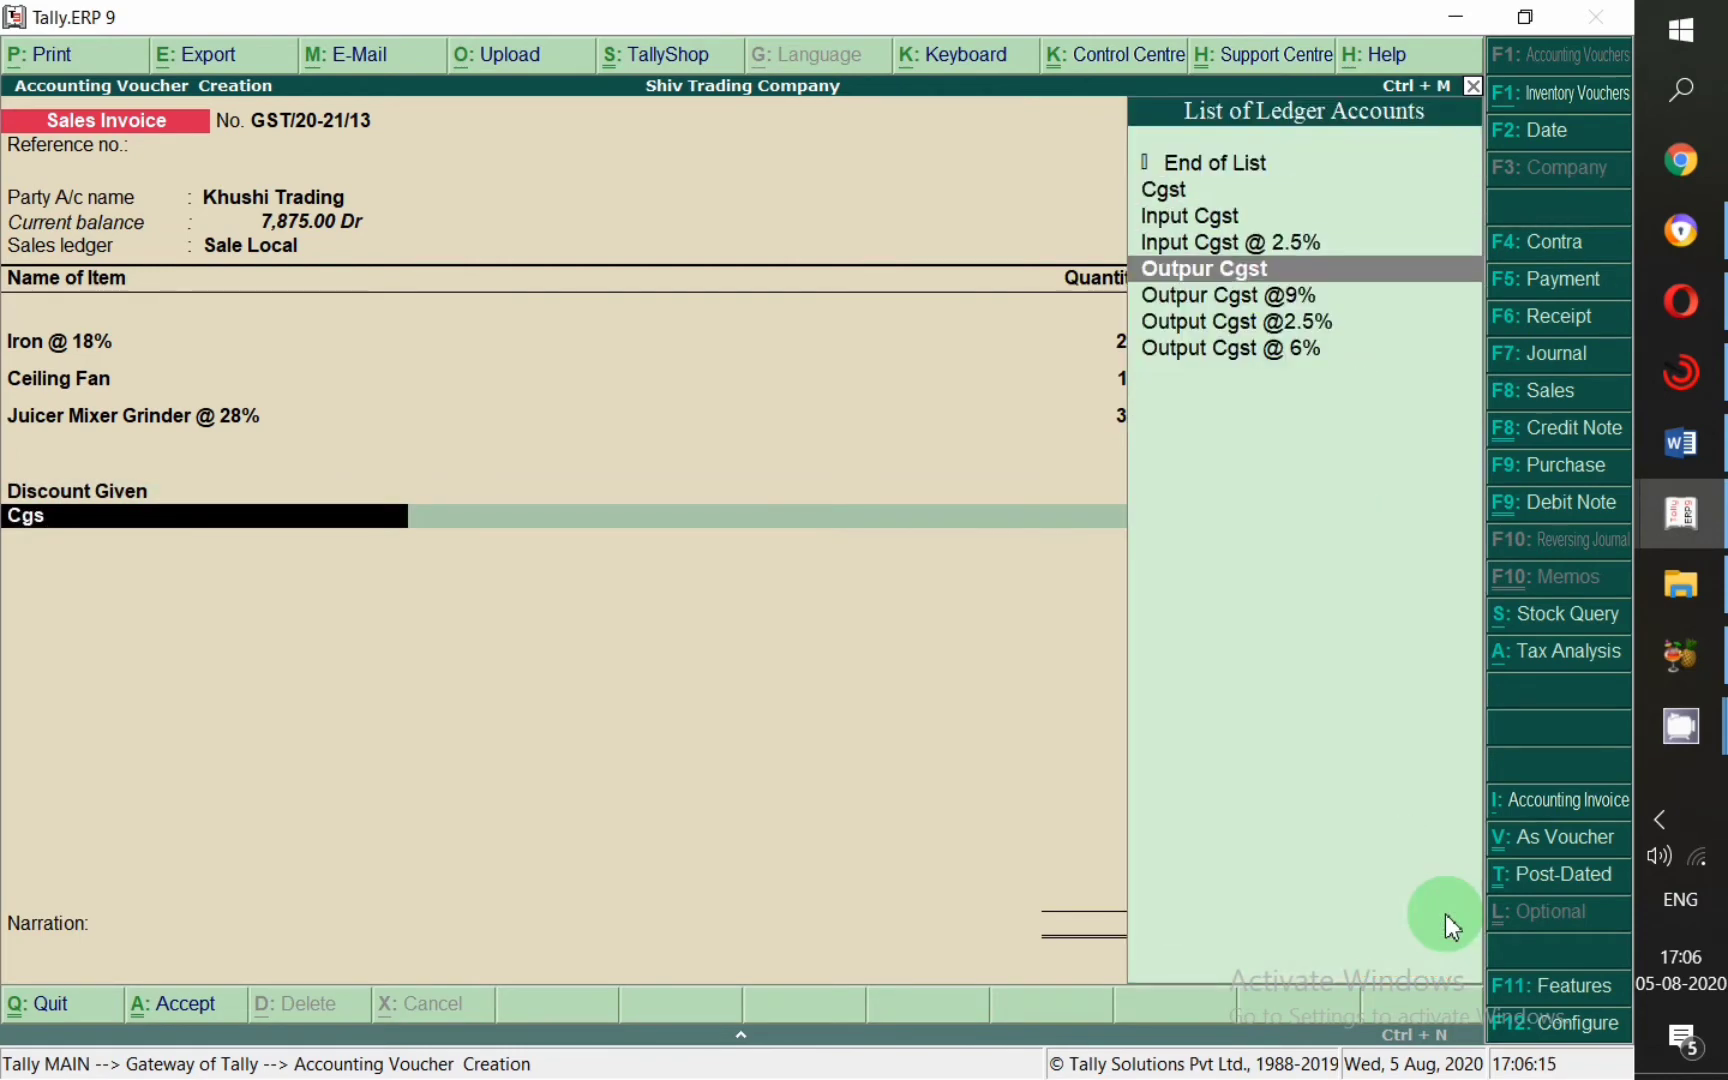
{"action": "key", "text": "Return"}
{"action": "key", "text": "Return"}
{"action": "type", "text": "Sgs"}
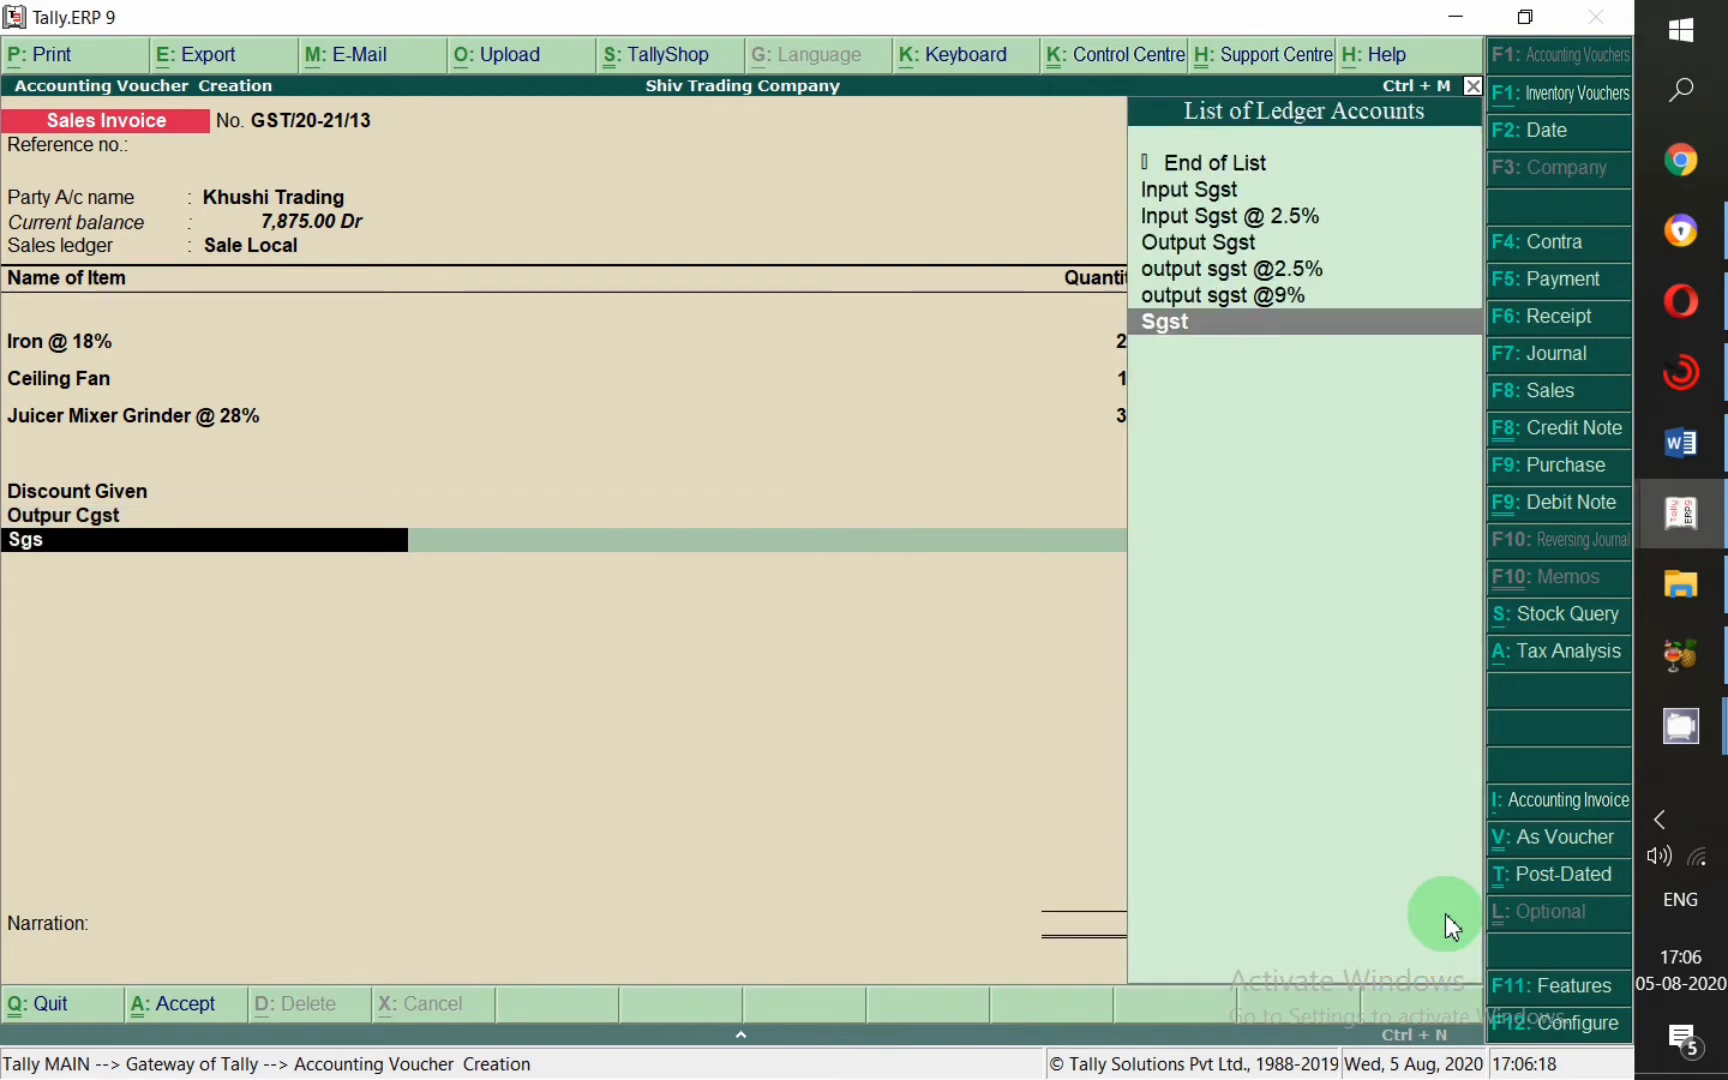
{"action": "key", "text": "Up"}
{"action": "key", "text": "Up"}
{"action": "key", "text": "Up"}
{"action": "key", "text": "Return"}
{"action": "key", "text": "Return"}
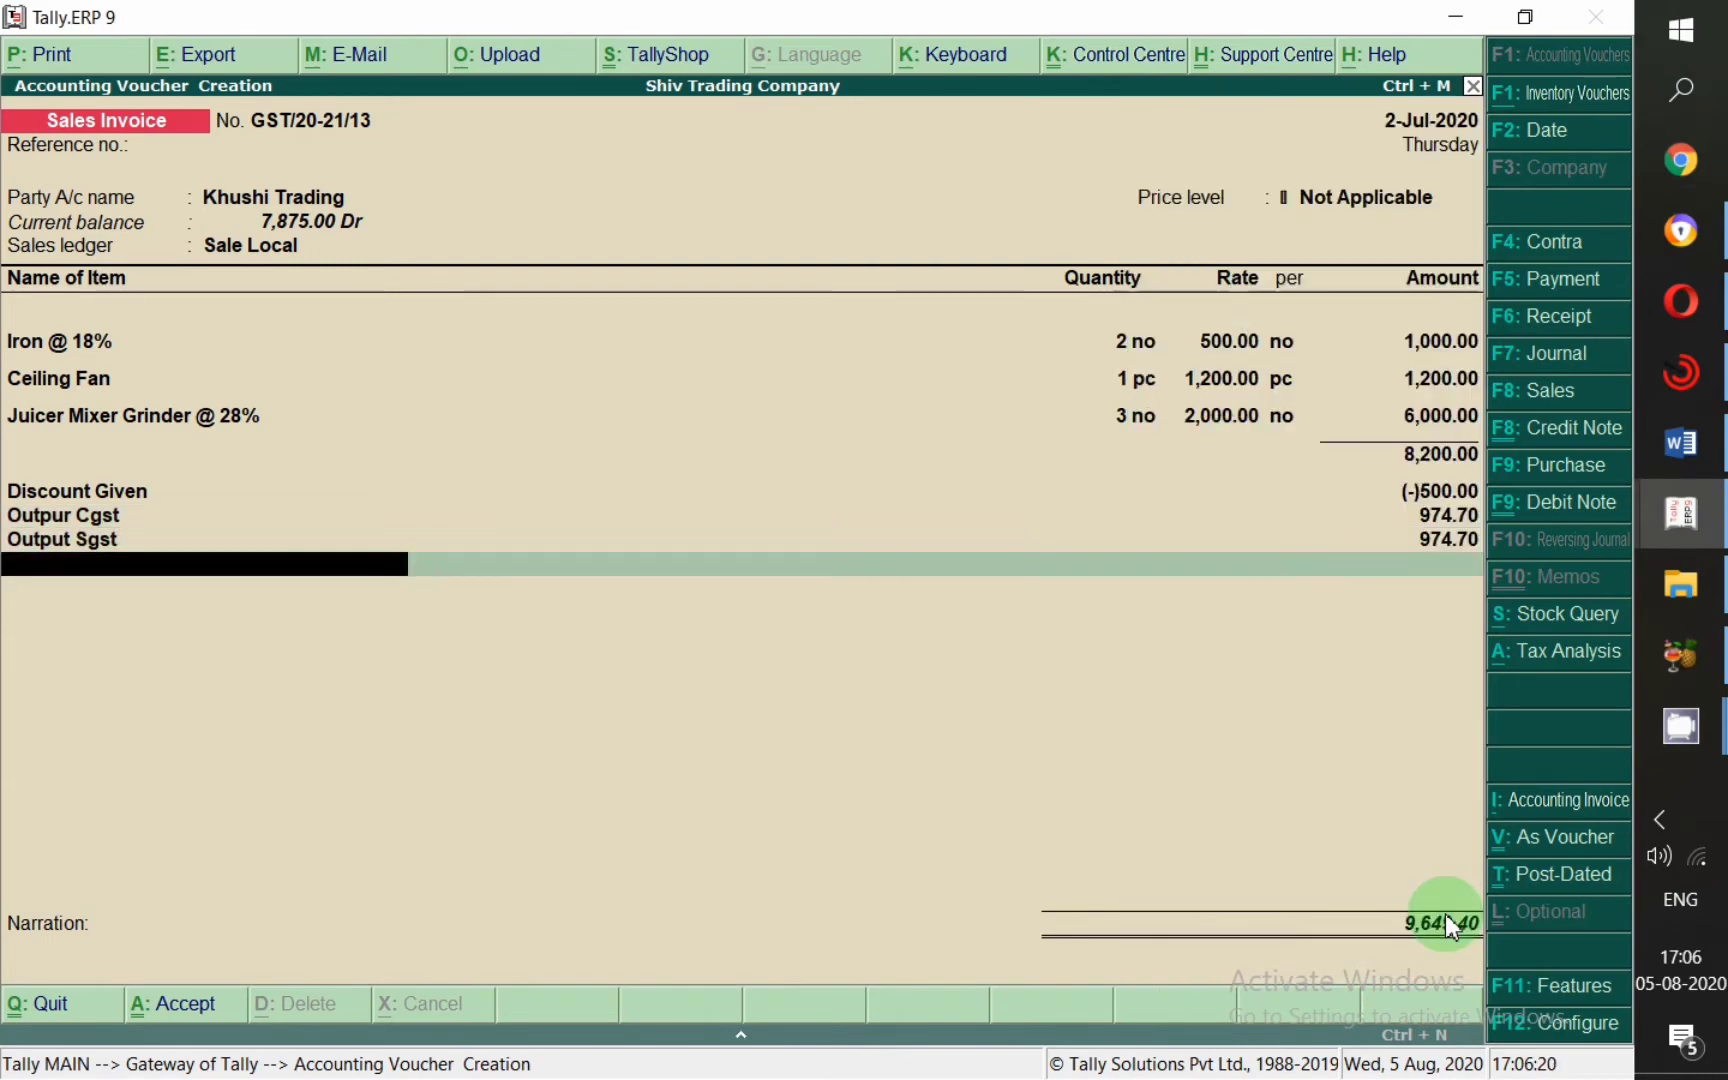
Add the Round Off ledger below the Output Sgst line.
{"action": "type", "text": "or"}
{"action": "key", "text": "BackSpace"}
{"action": "key", "text": "BackSpace"}
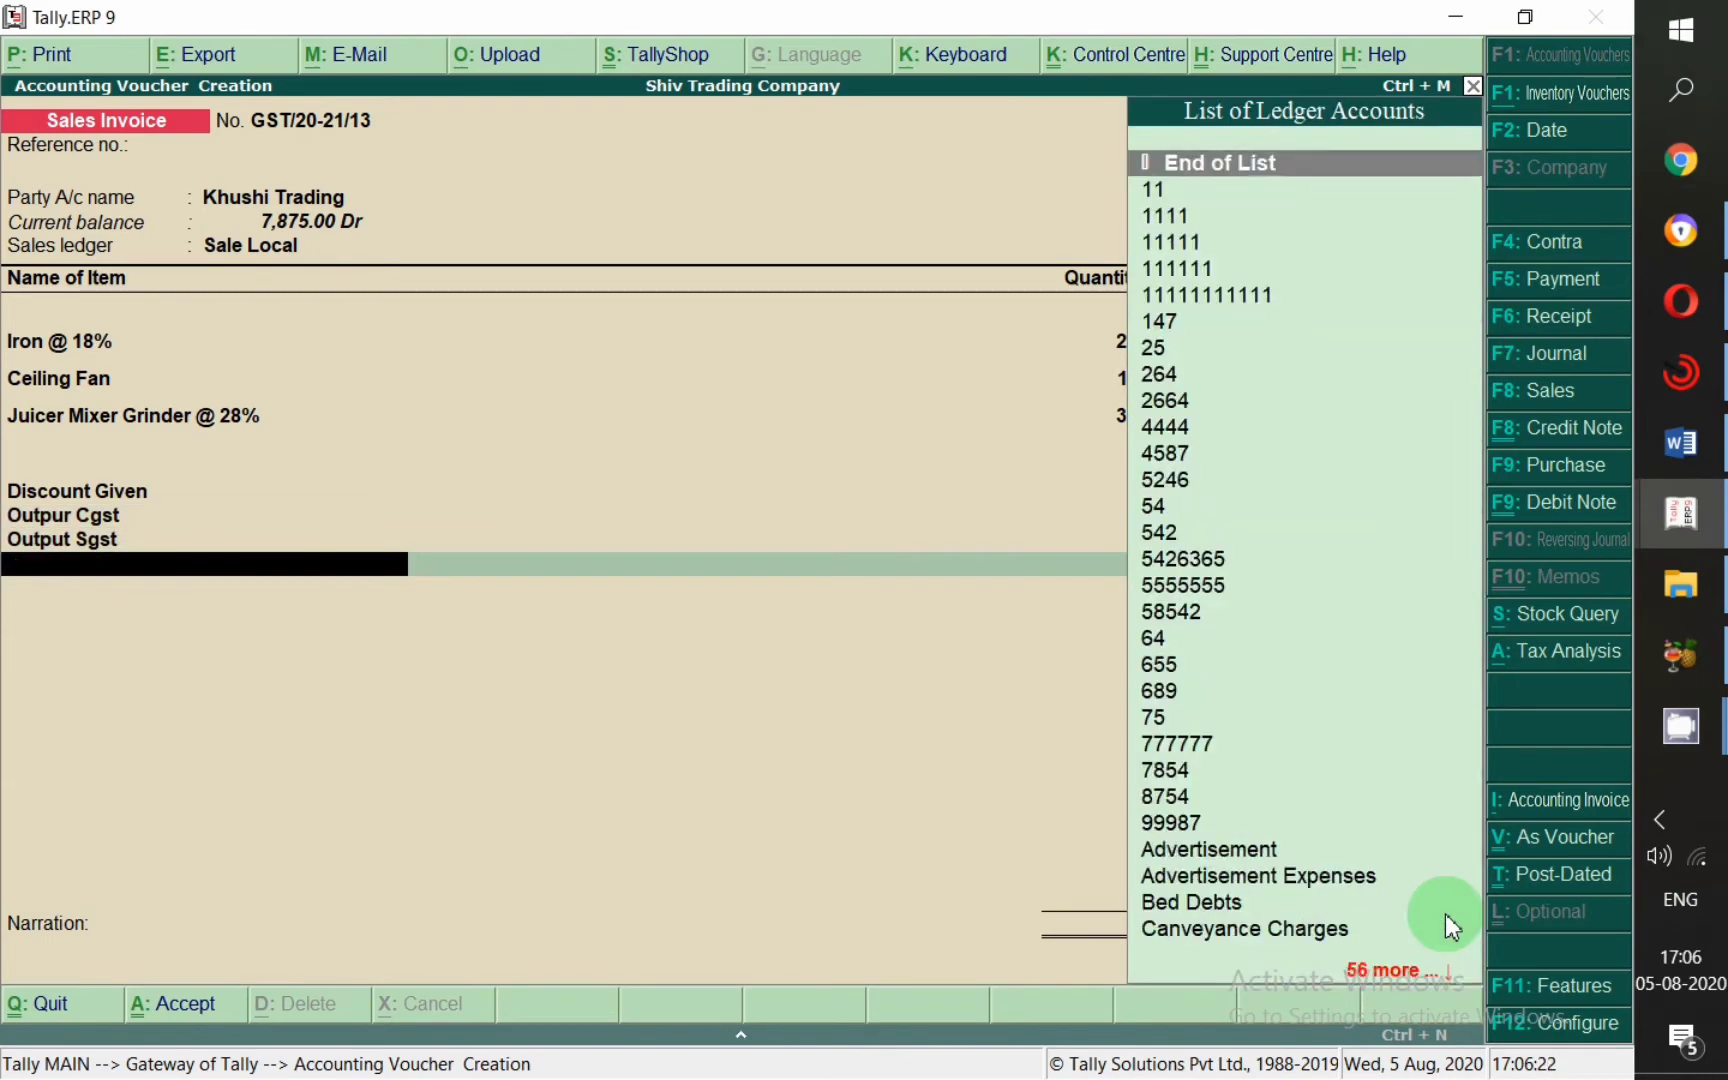
{"action": "type", "text": "roun"}
{"action": "key", "text": "Return"}
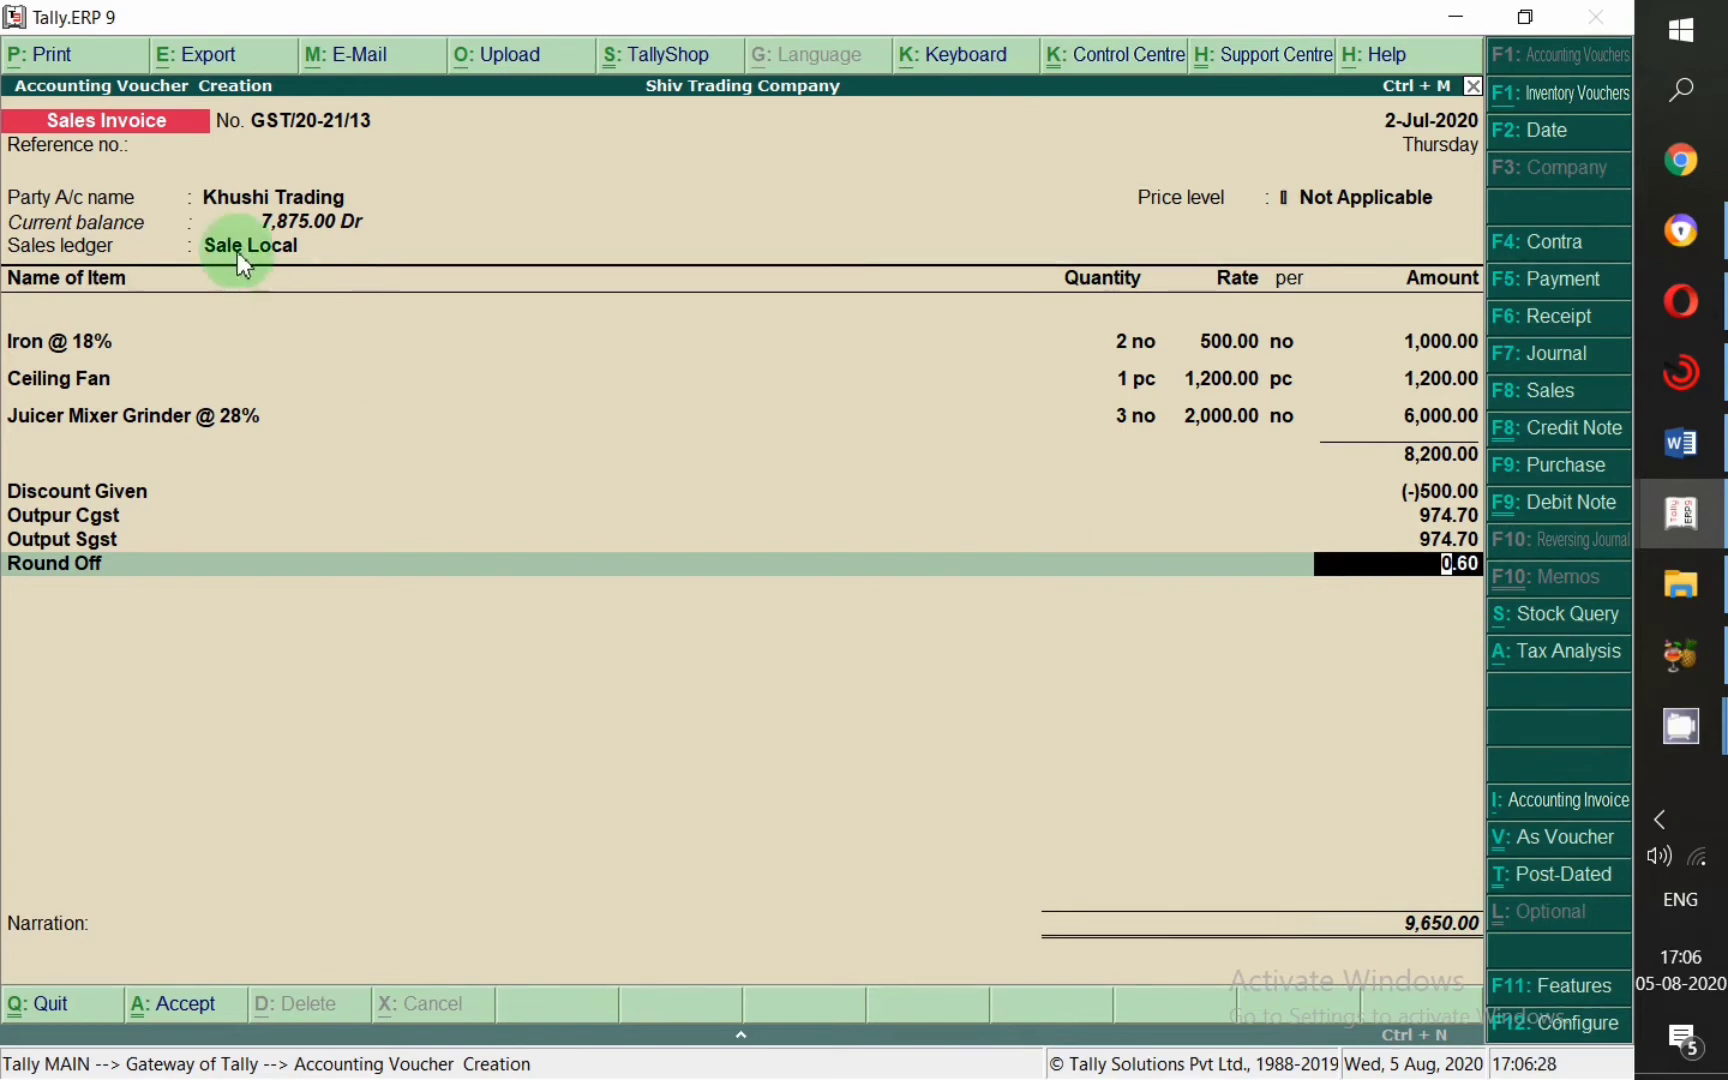
Preview the printed Tax Invoice to review its discount, tax and total lines, and accept the sales voucher.
{"action": "left_click", "coordinate": [62, 55]}
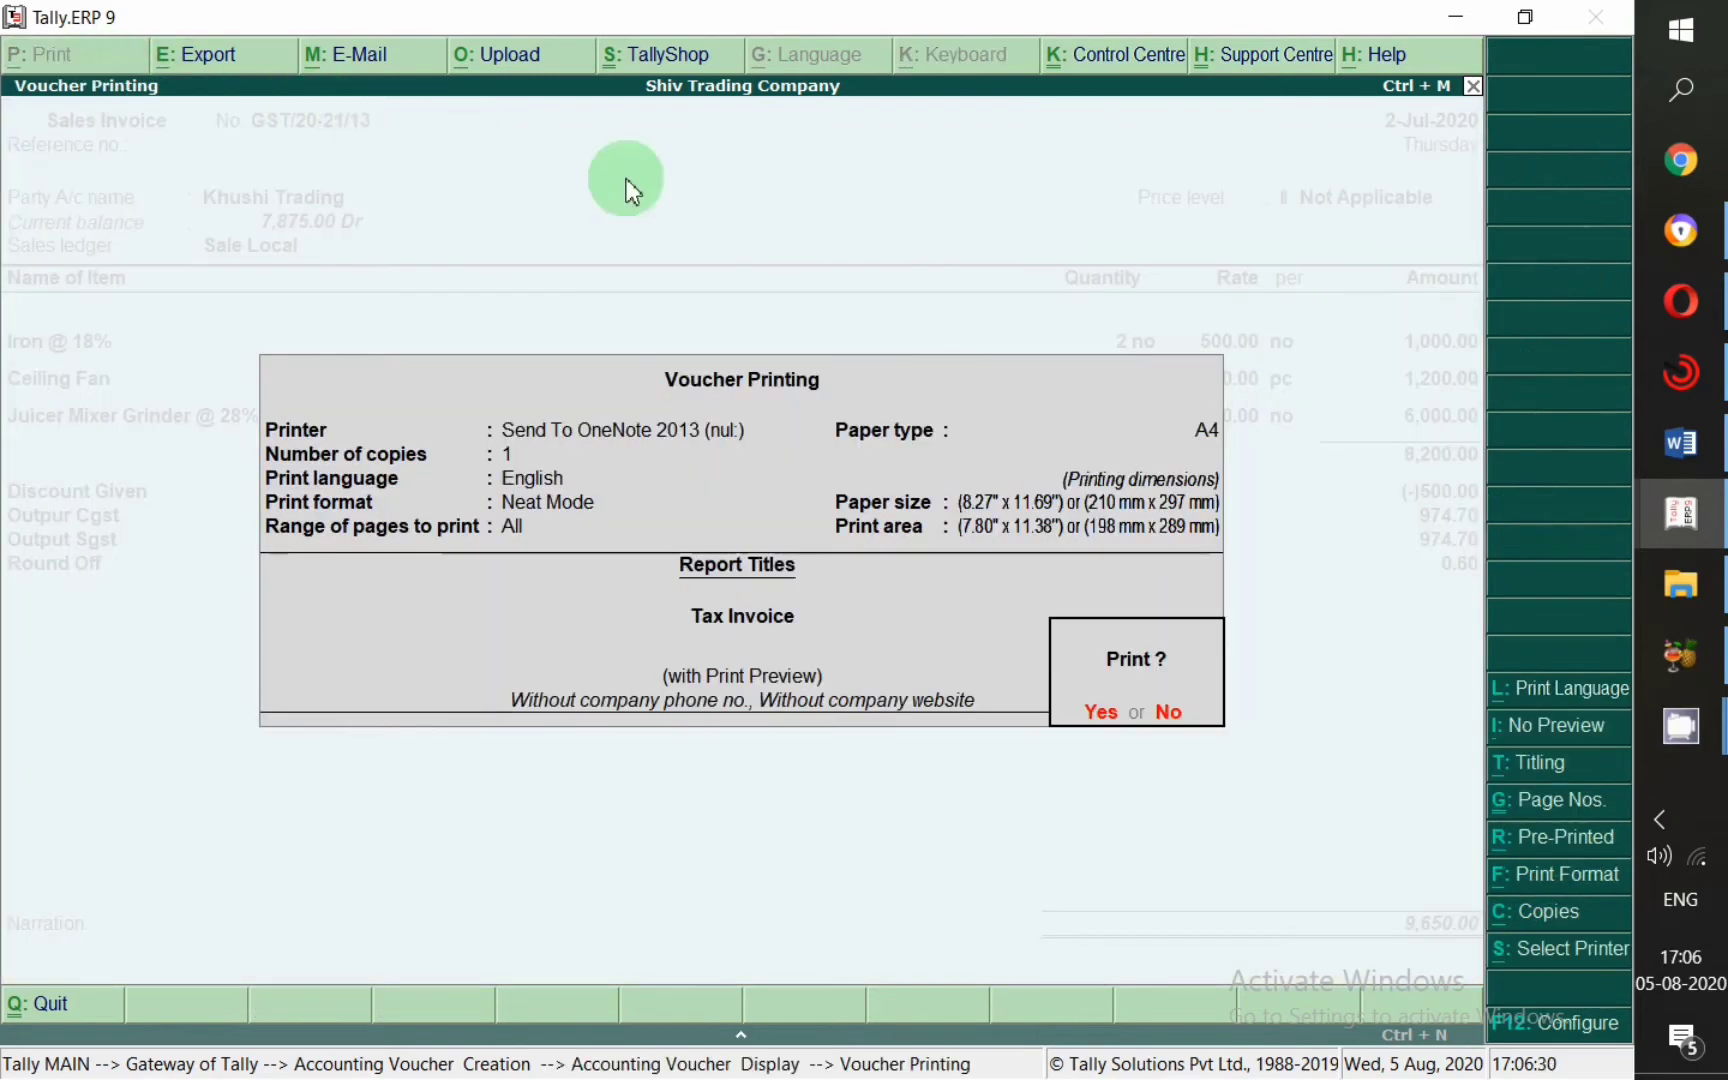
{"action": "key", "text": "Return"}
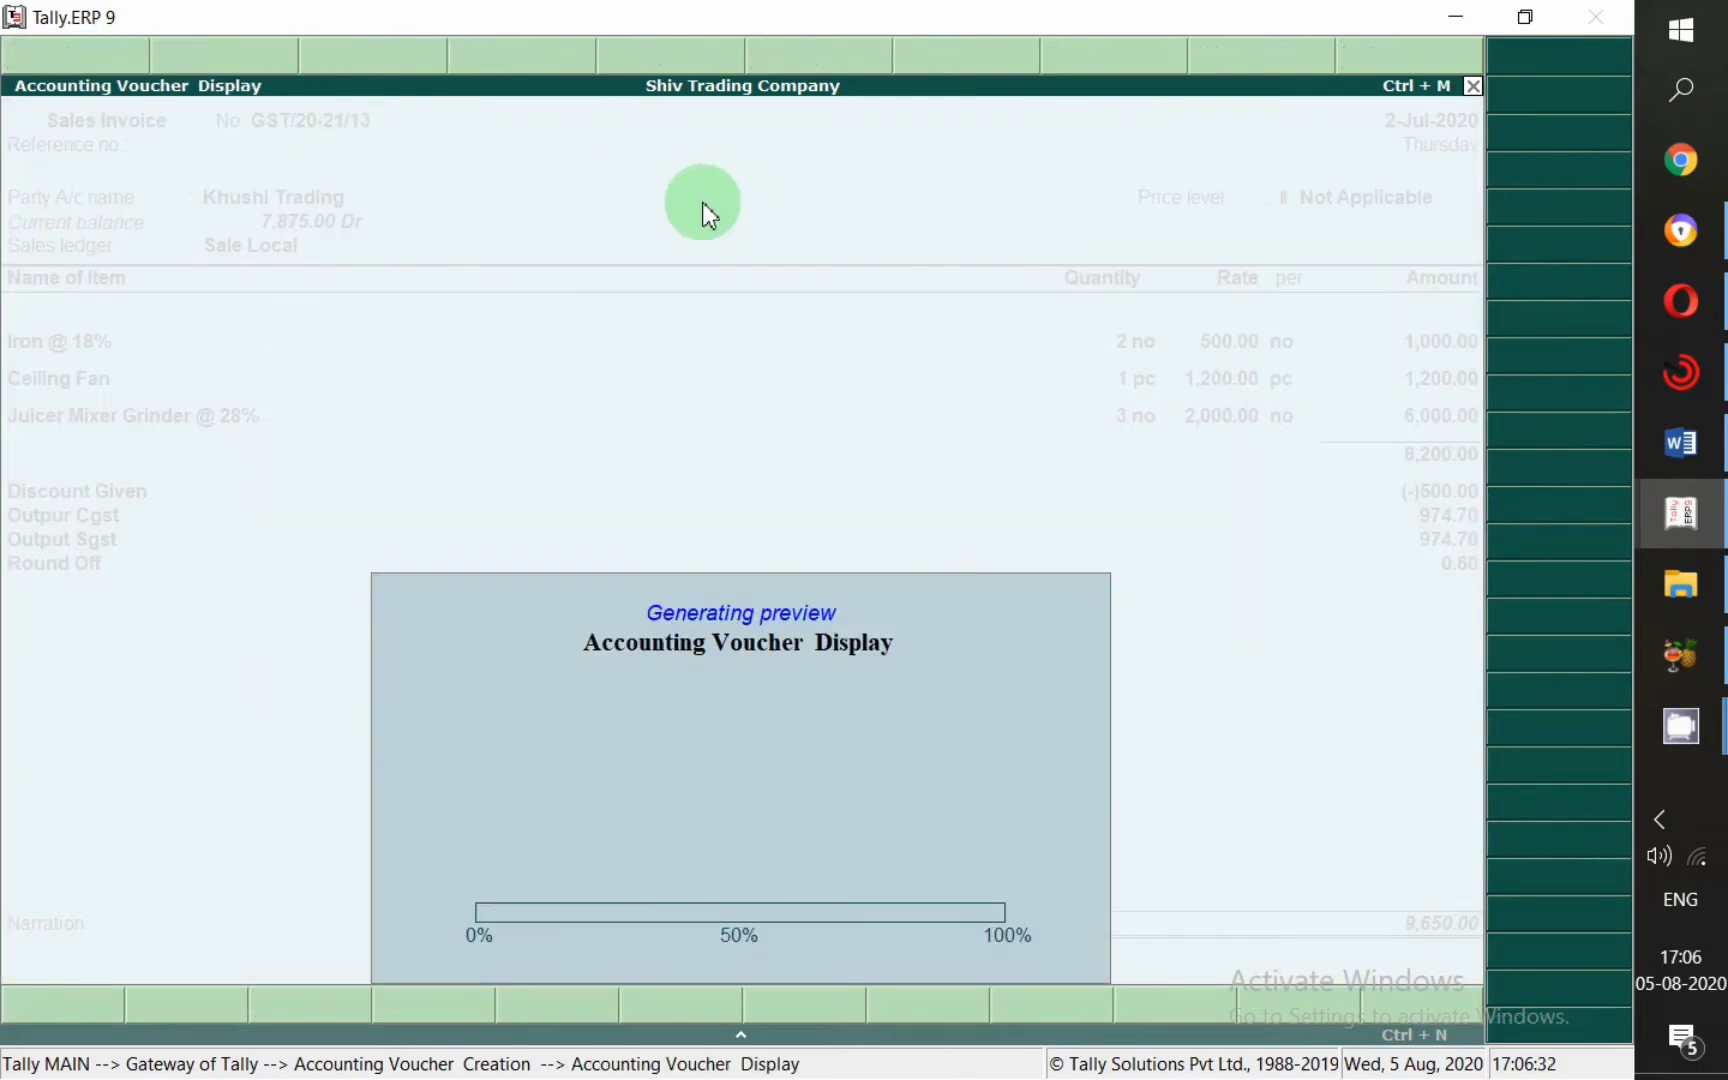
{"action": "left_click", "coordinate": [708, 213]}
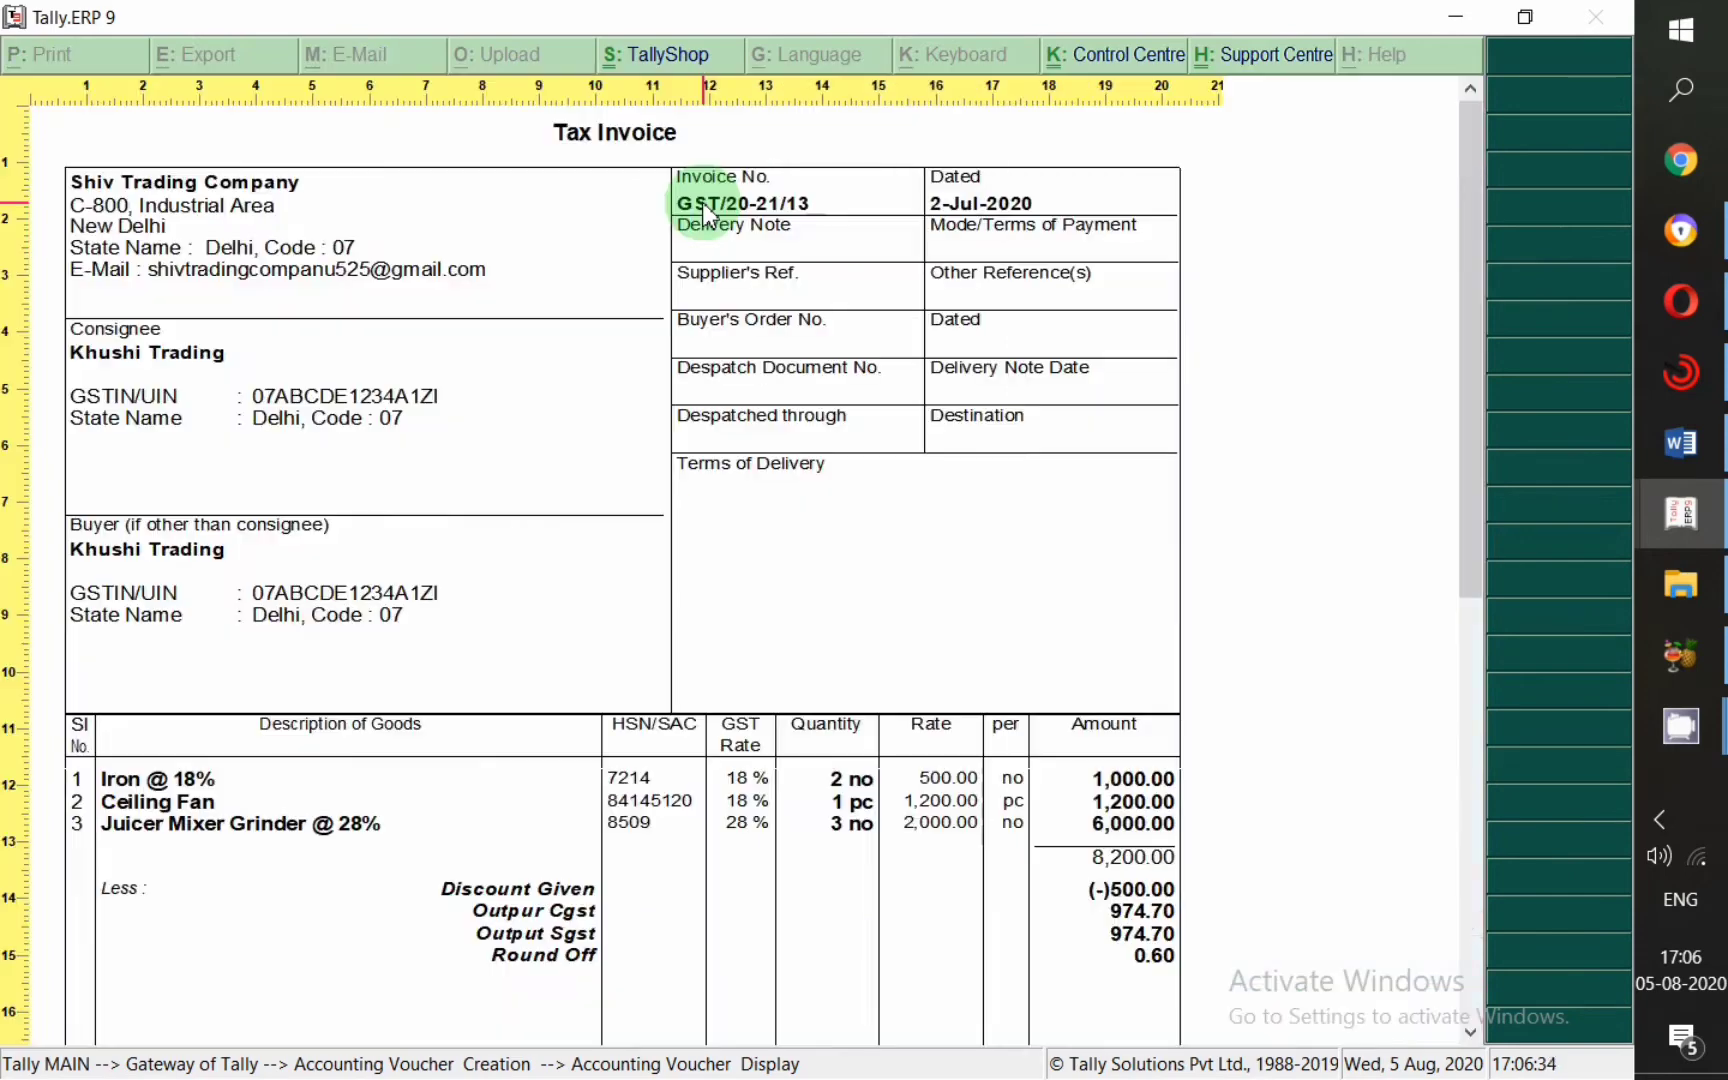
{"action": "scroll", "coordinate": [279, 621], "scroll_direction": "down", "scroll_amount": 3}
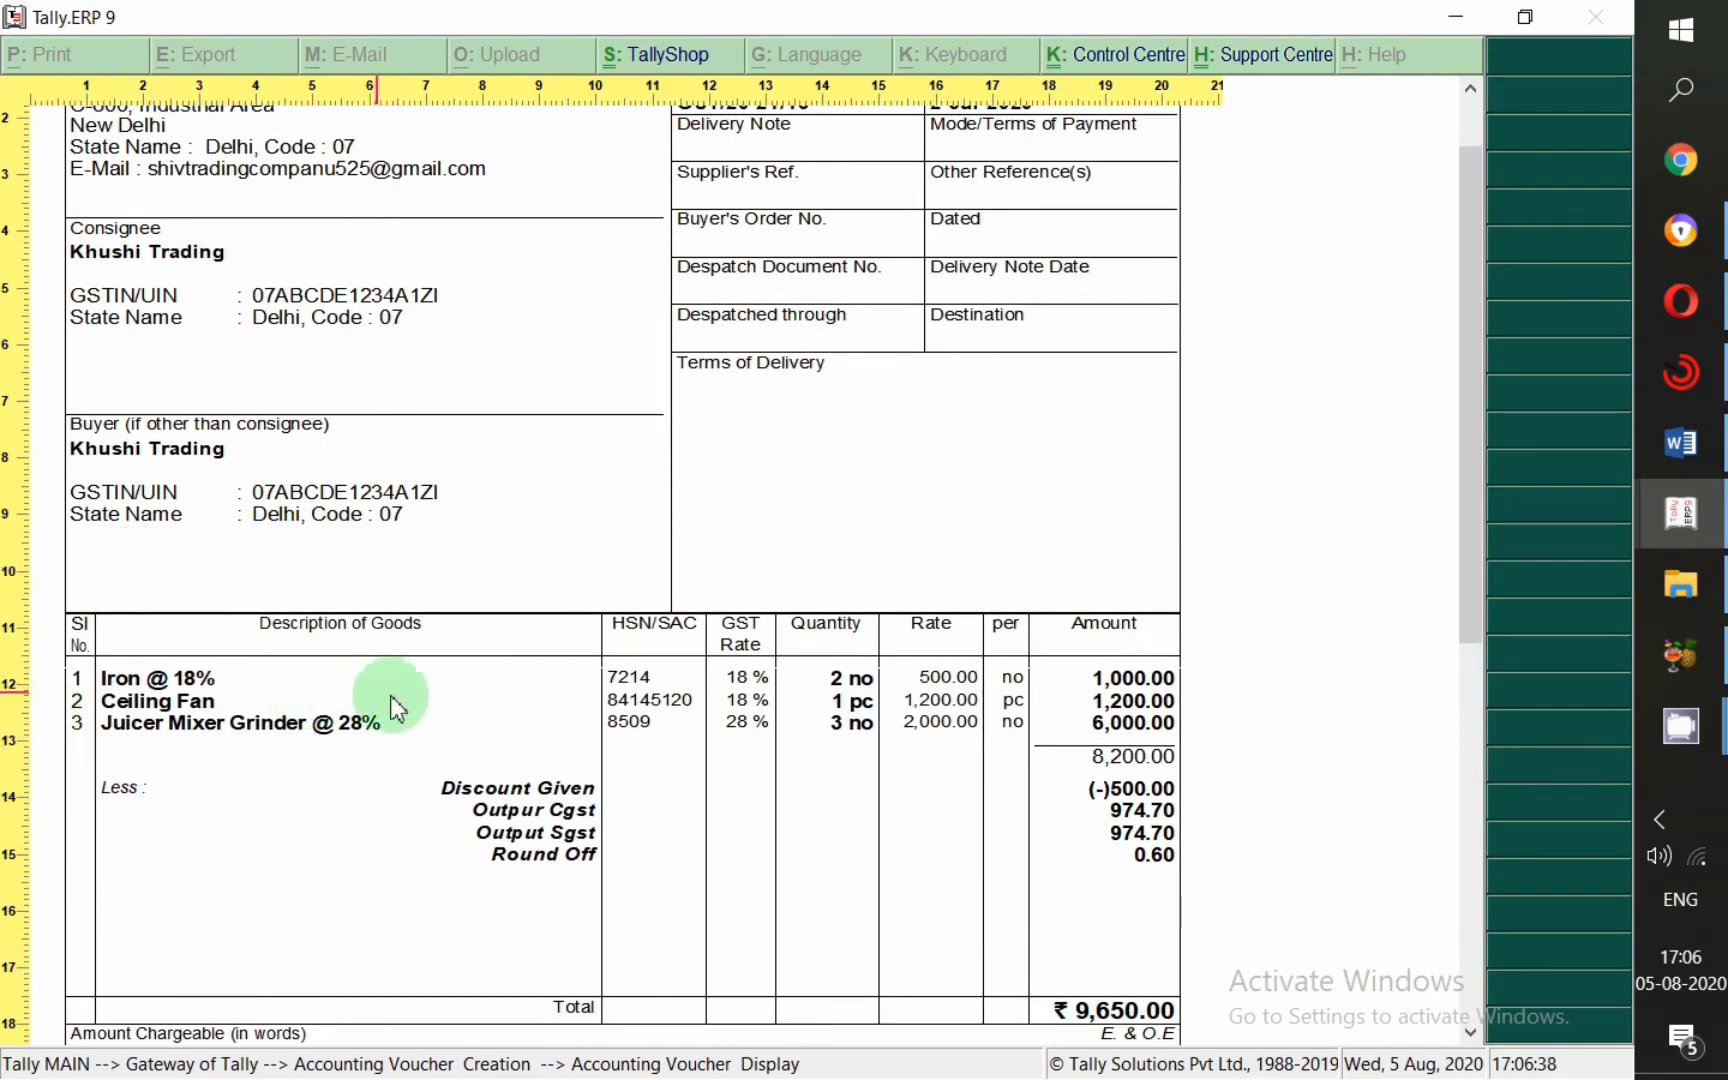
{"action": "scroll", "coordinate": [640, 760], "scroll_direction": "down", "scroll_amount": 2}
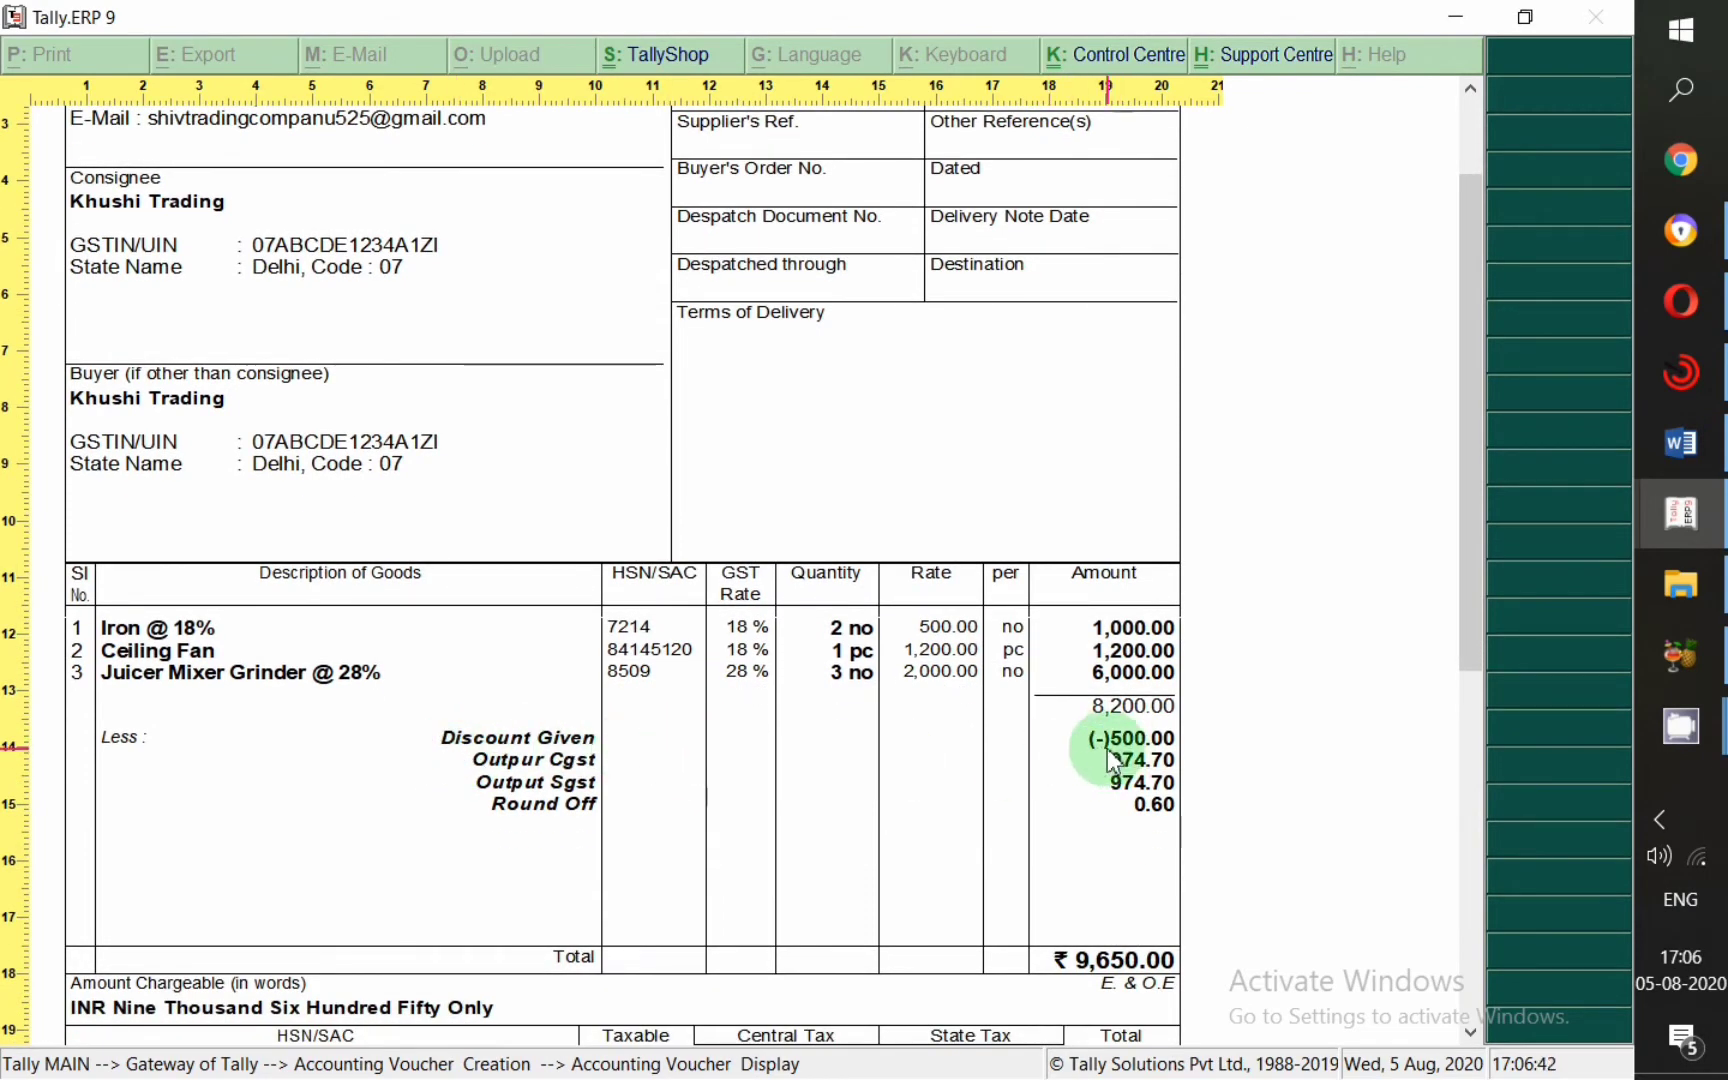
{"action": "scroll", "coordinate": [1120, 762], "scroll_direction": "down", "scroll_amount": 1}
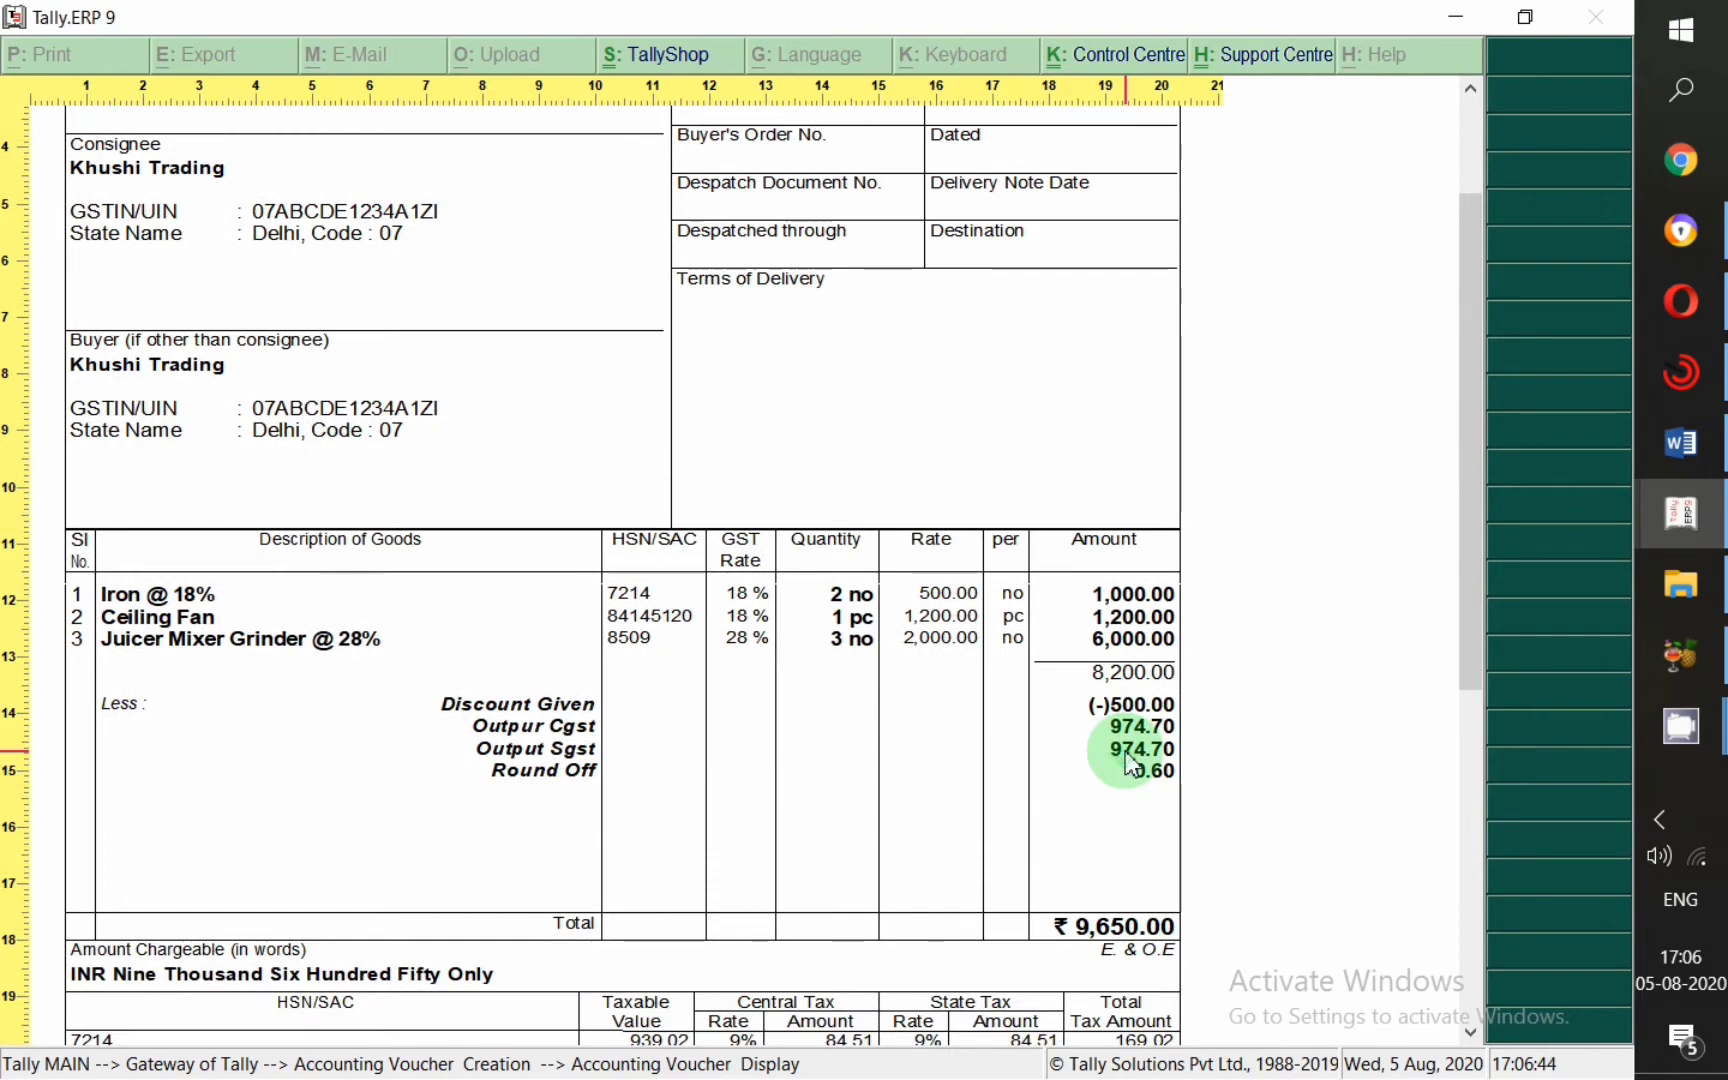
{"action": "scroll", "coordinate": [1130, 765], "scroll_direction": "down", "scroll_amount": 1}
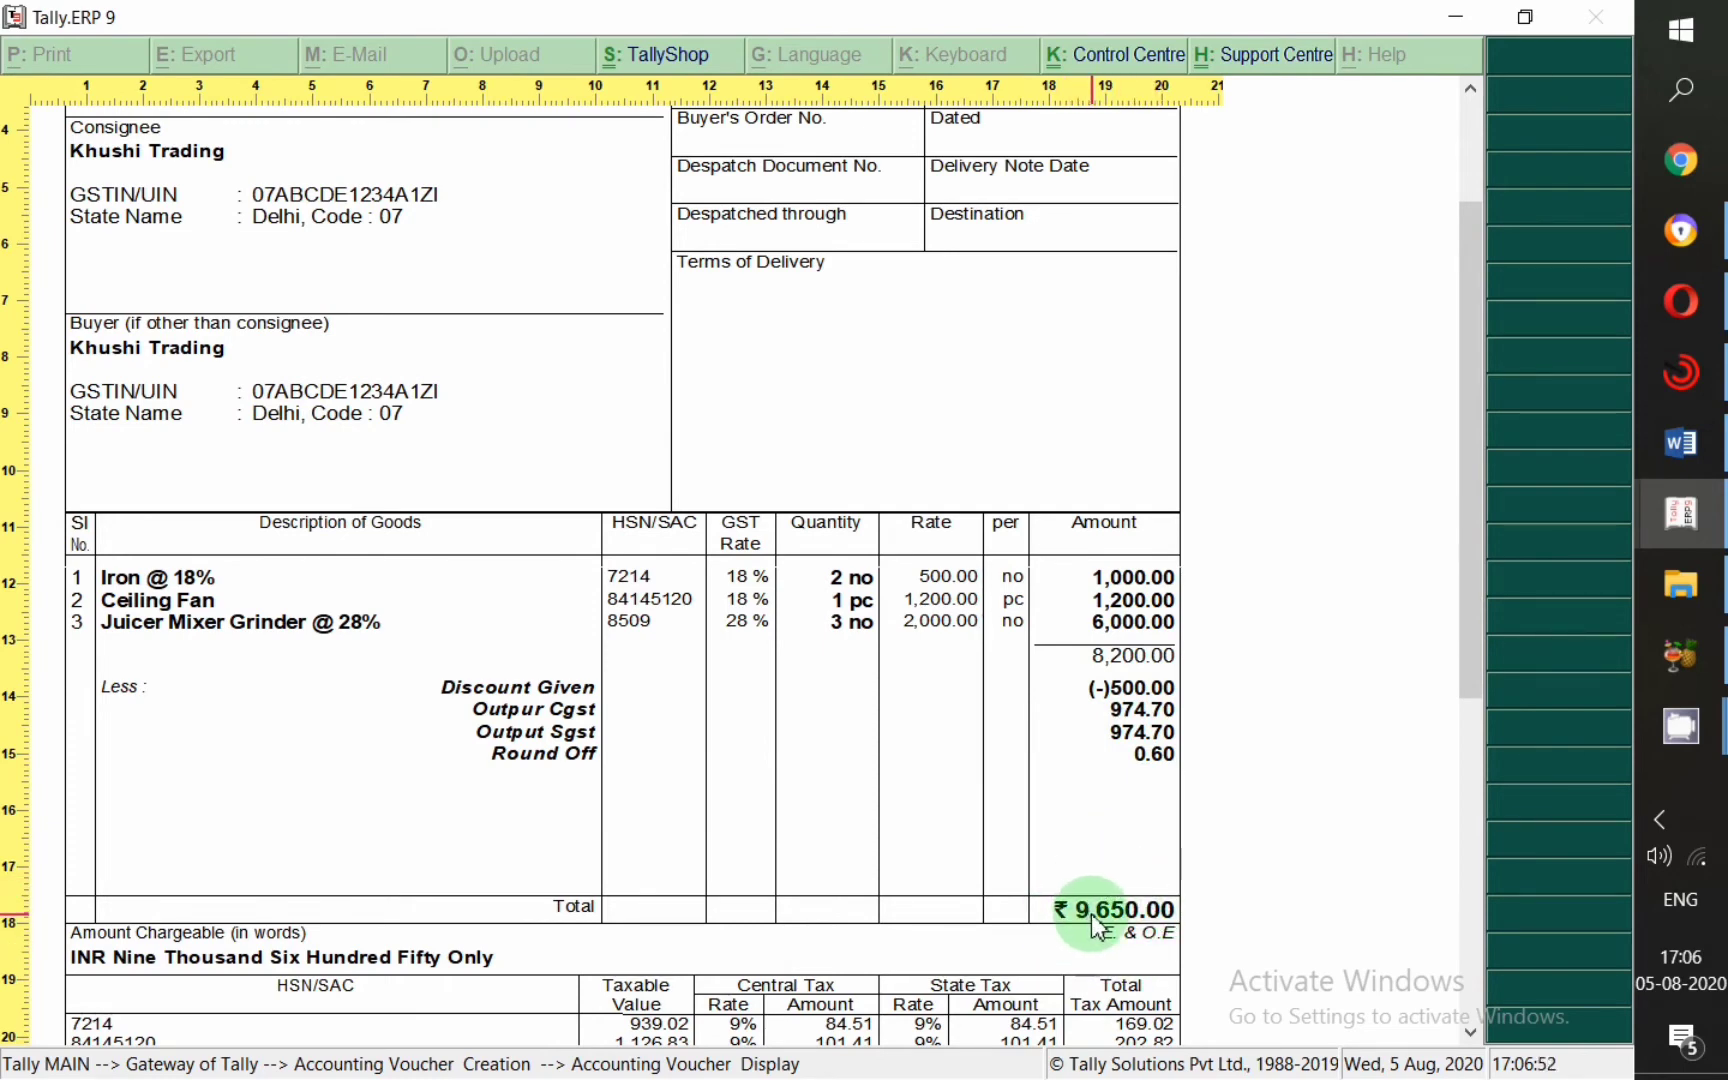
{"action": "key", "text": "Escape"}
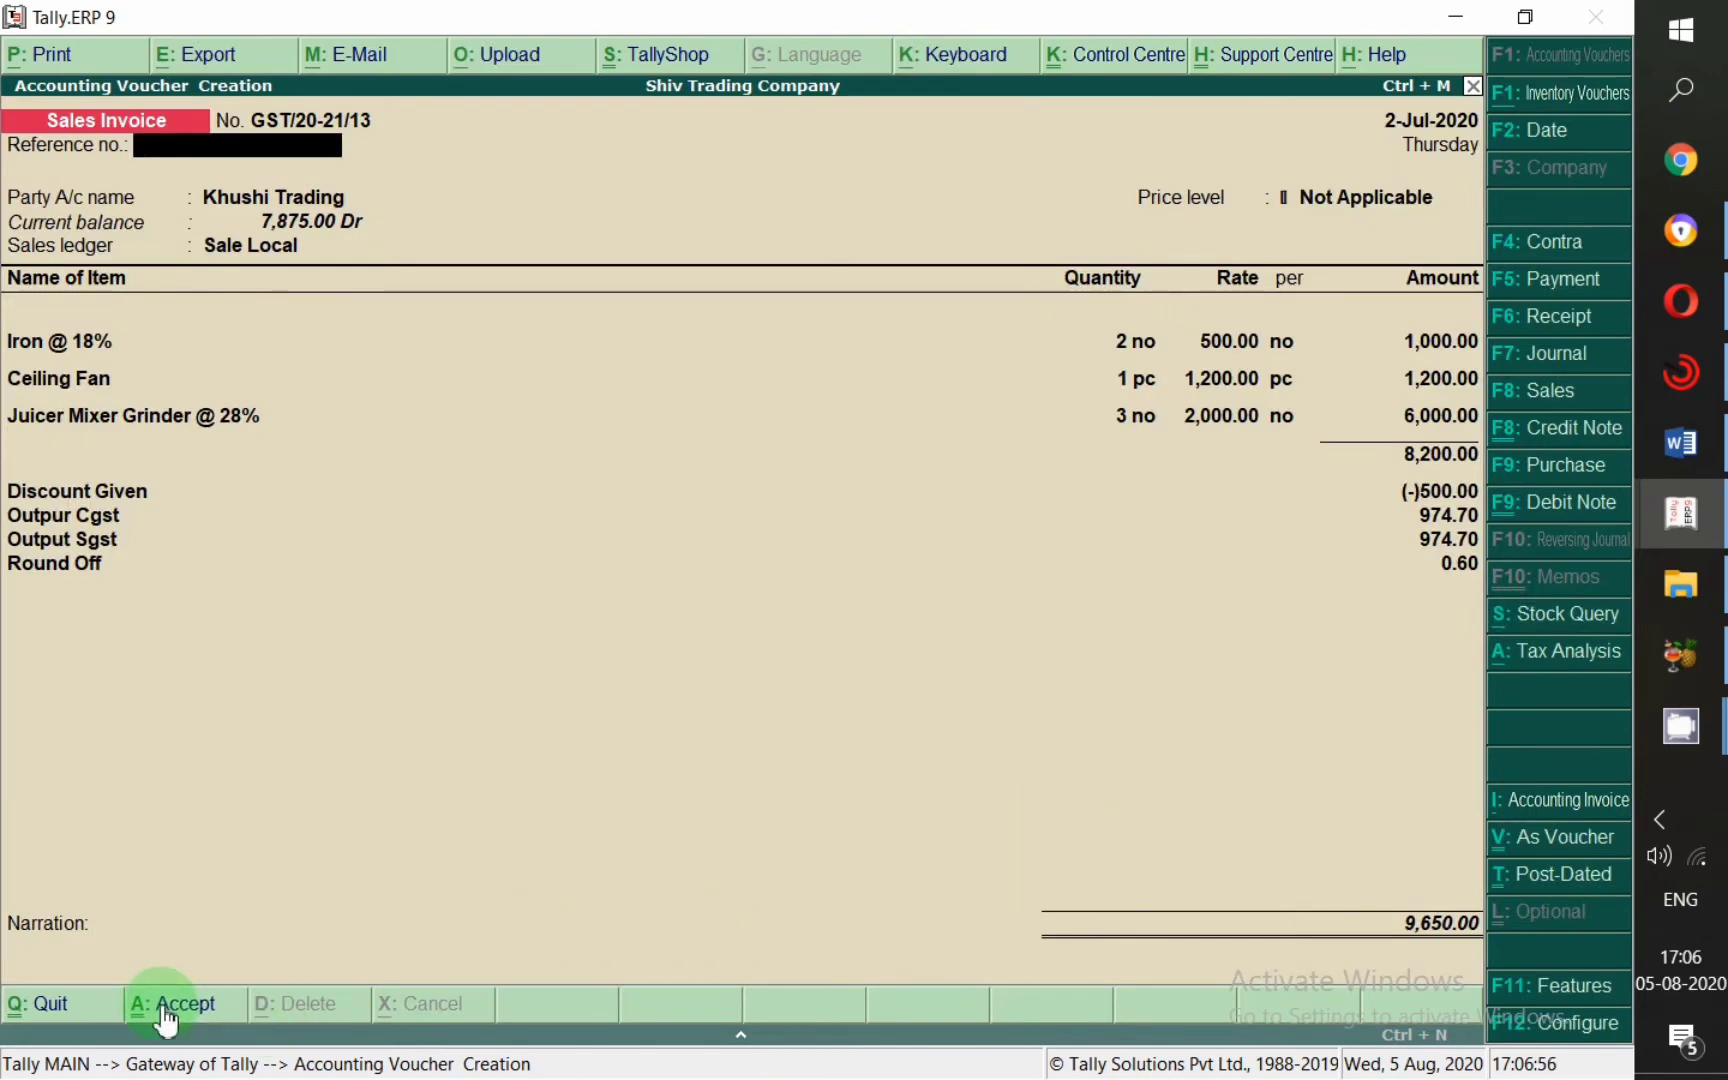
{"action": "key", "text": "ctrl+a"}
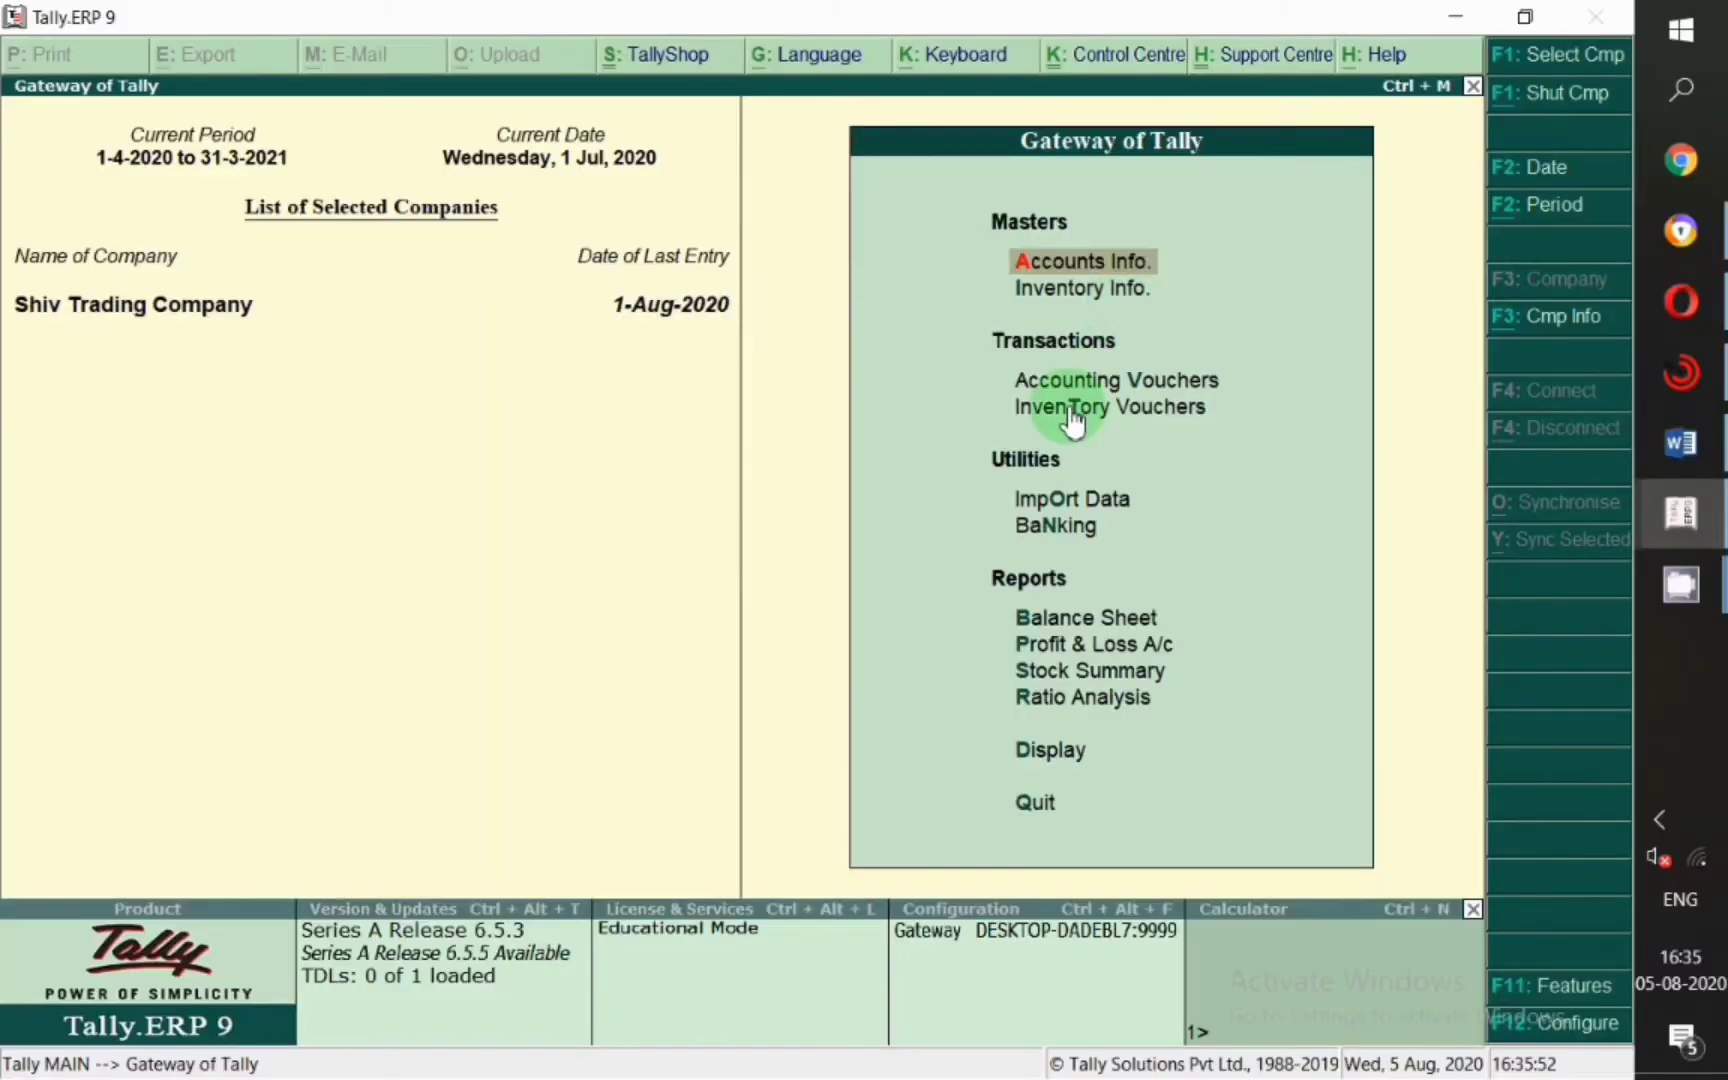
Open a new purchase voucher, date it 1-Jul-2020 and leave the supplier invoice number blank.
{"action": "left_click", "coordinate": [1073, 418]}
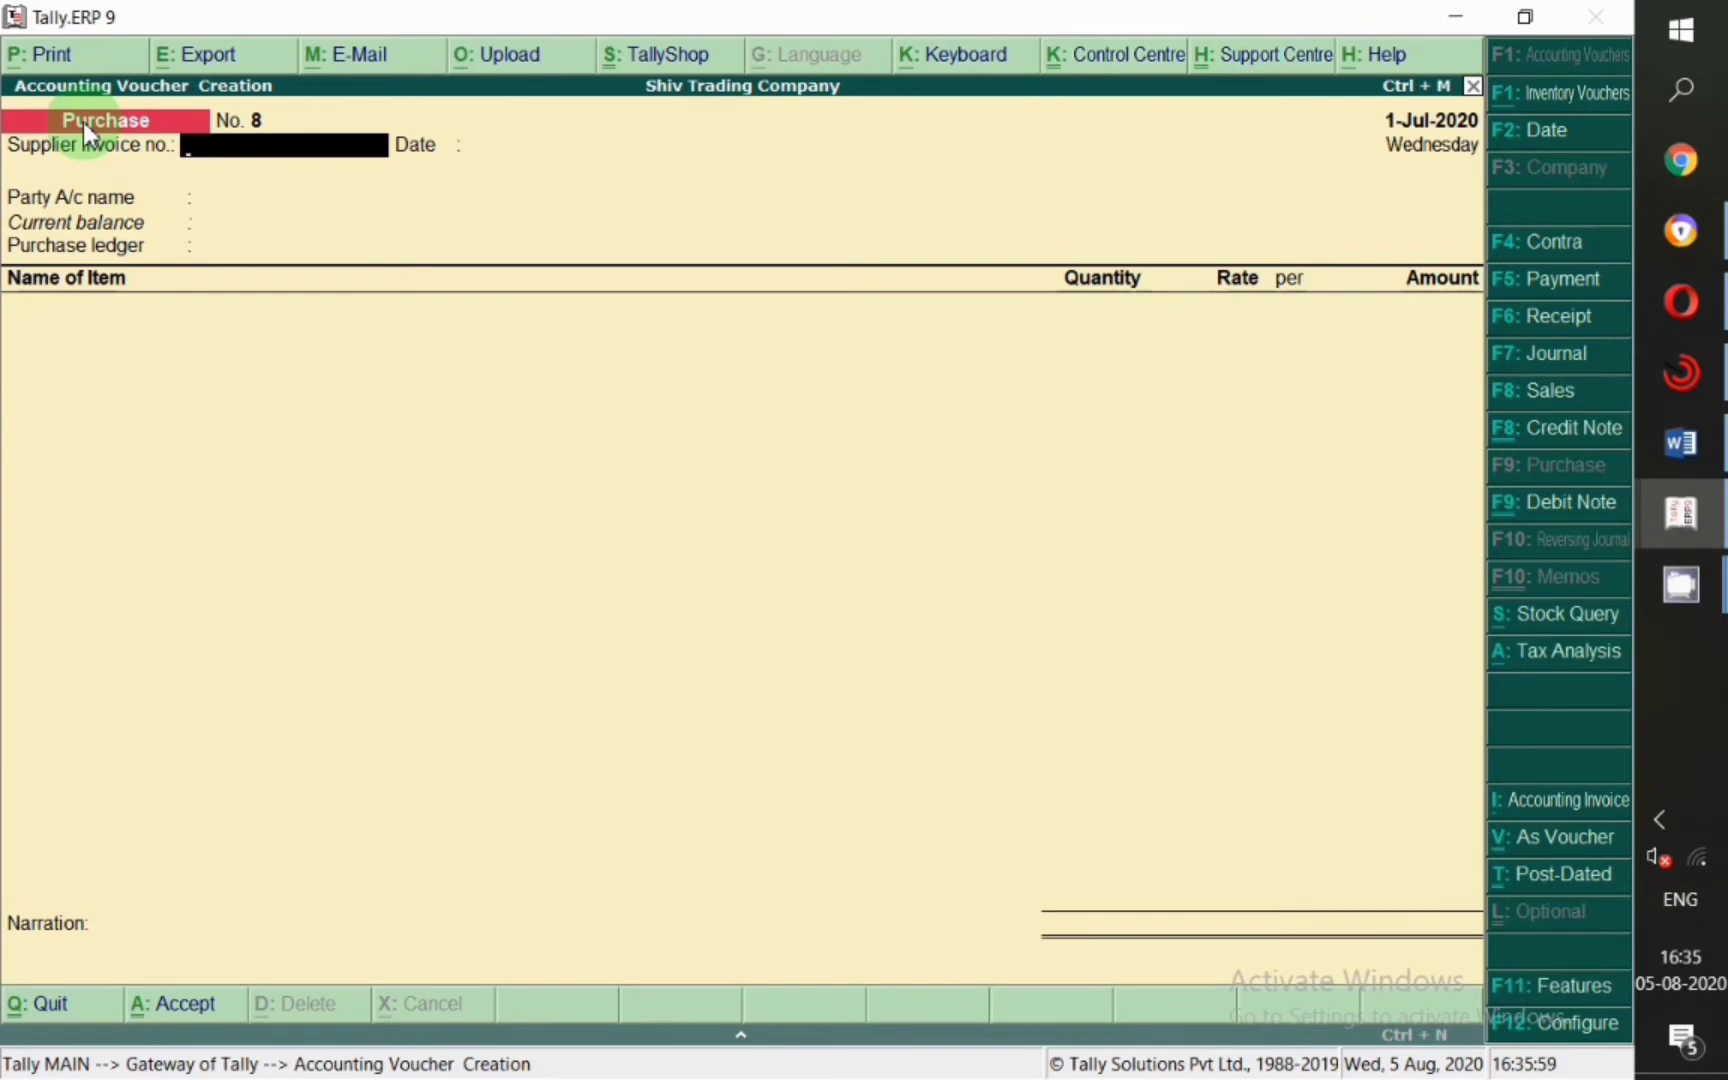
{"action": "key", "text": "F2"}
{"action": "type", "text": "1.7"}
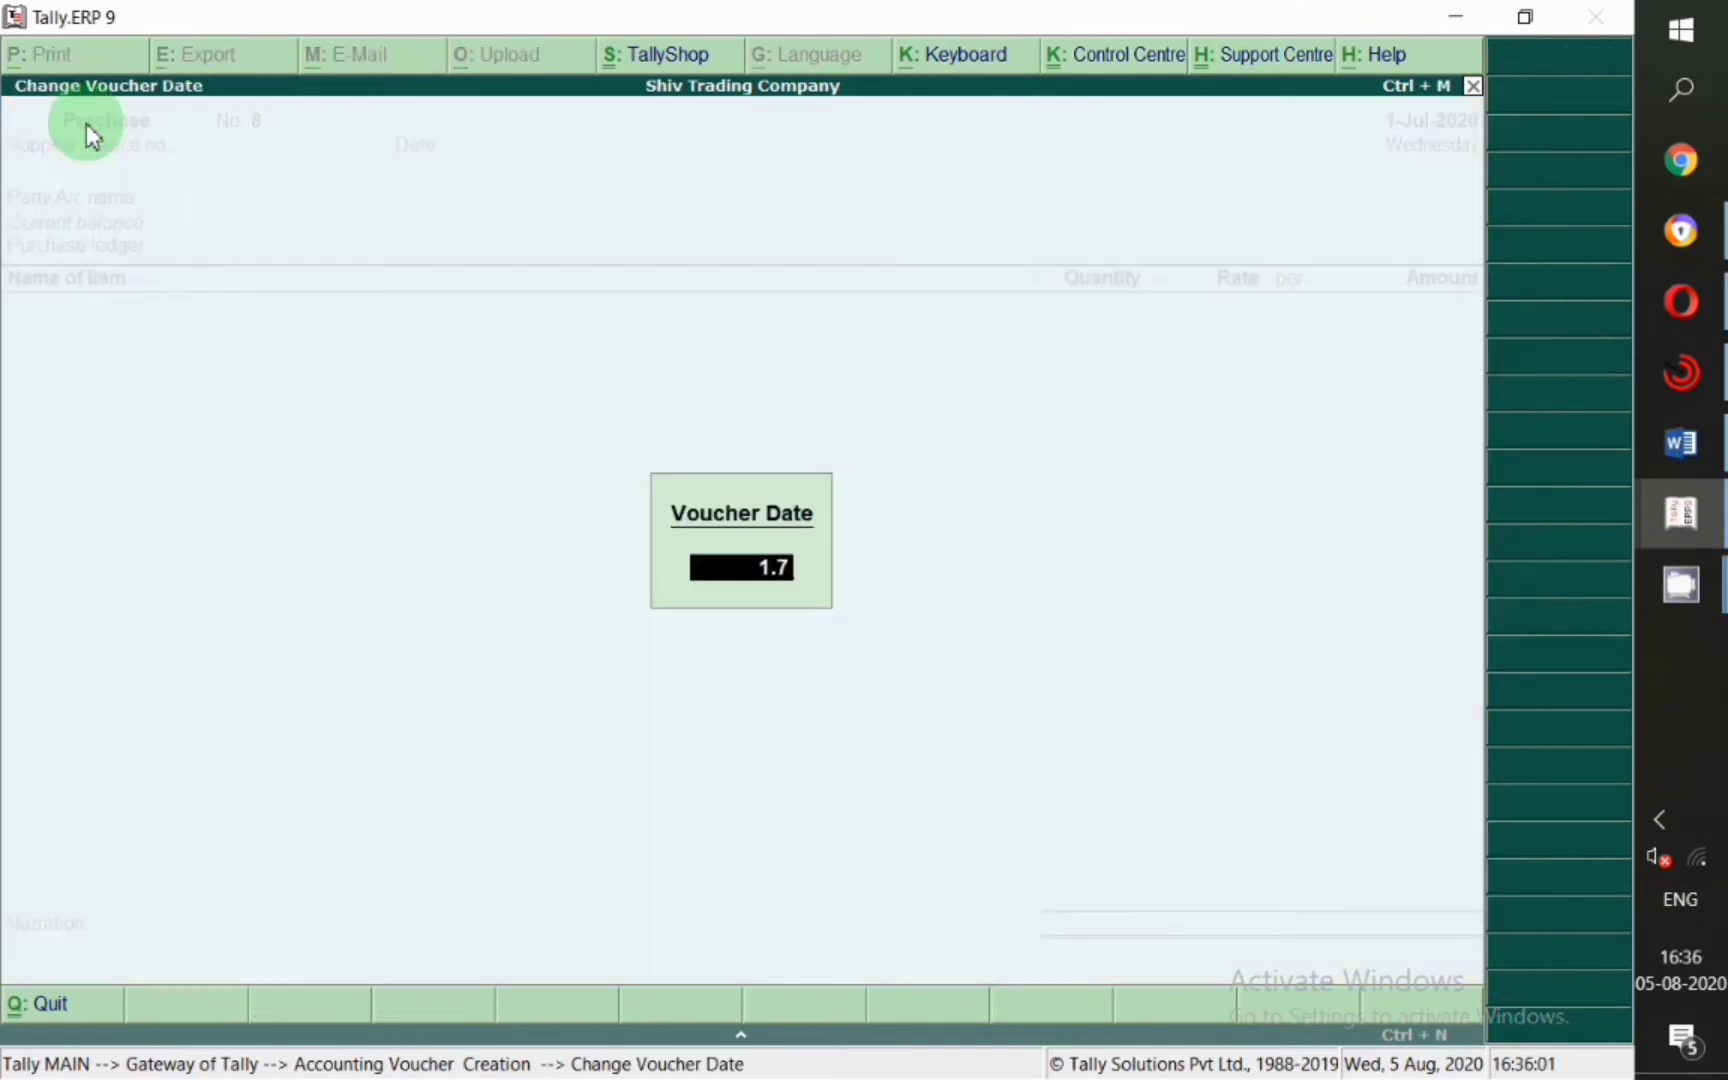
{"action": "key", "text": "Return"}
{"action": "key", "text": "Return"}
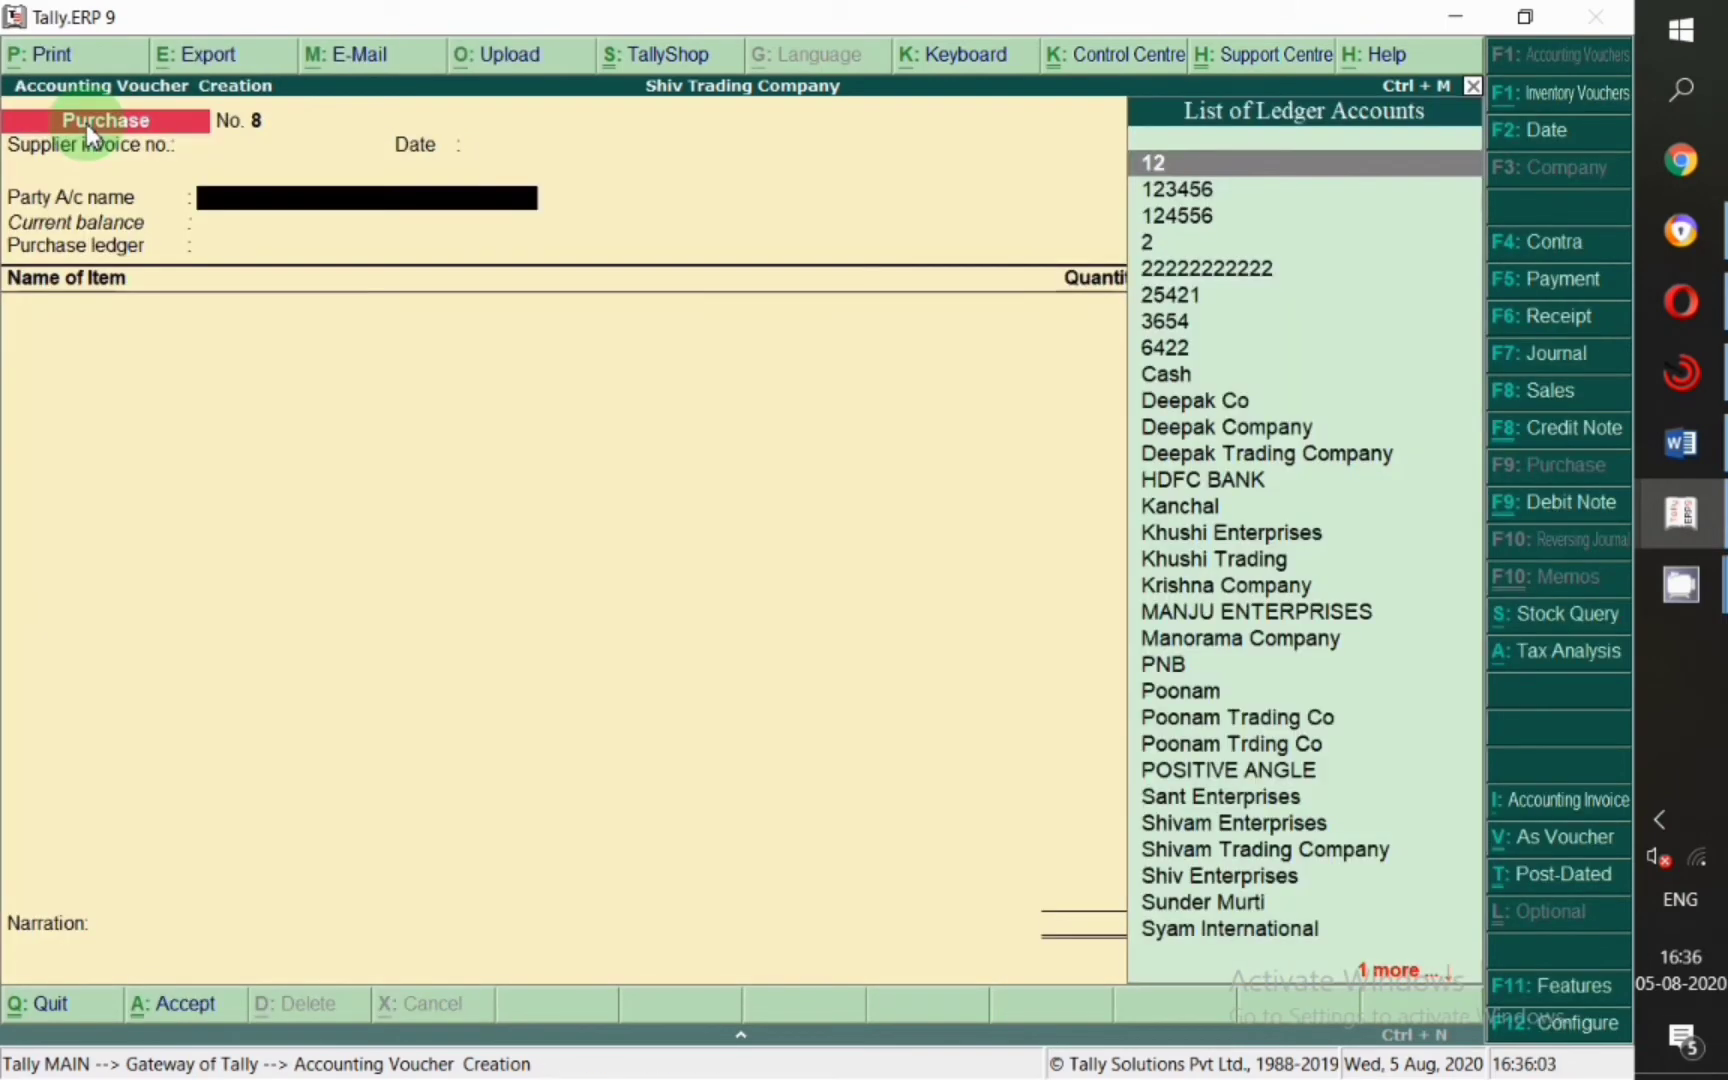
Select Deepak Trading Company as the purchase voucher's party account and leave the other references blank.
{"action": "type", "text": "Deep"}
{"action": "key", "text": "Down"}
{"action": "key", "text": "Down"}
{"action": "key", "text": "Return"}
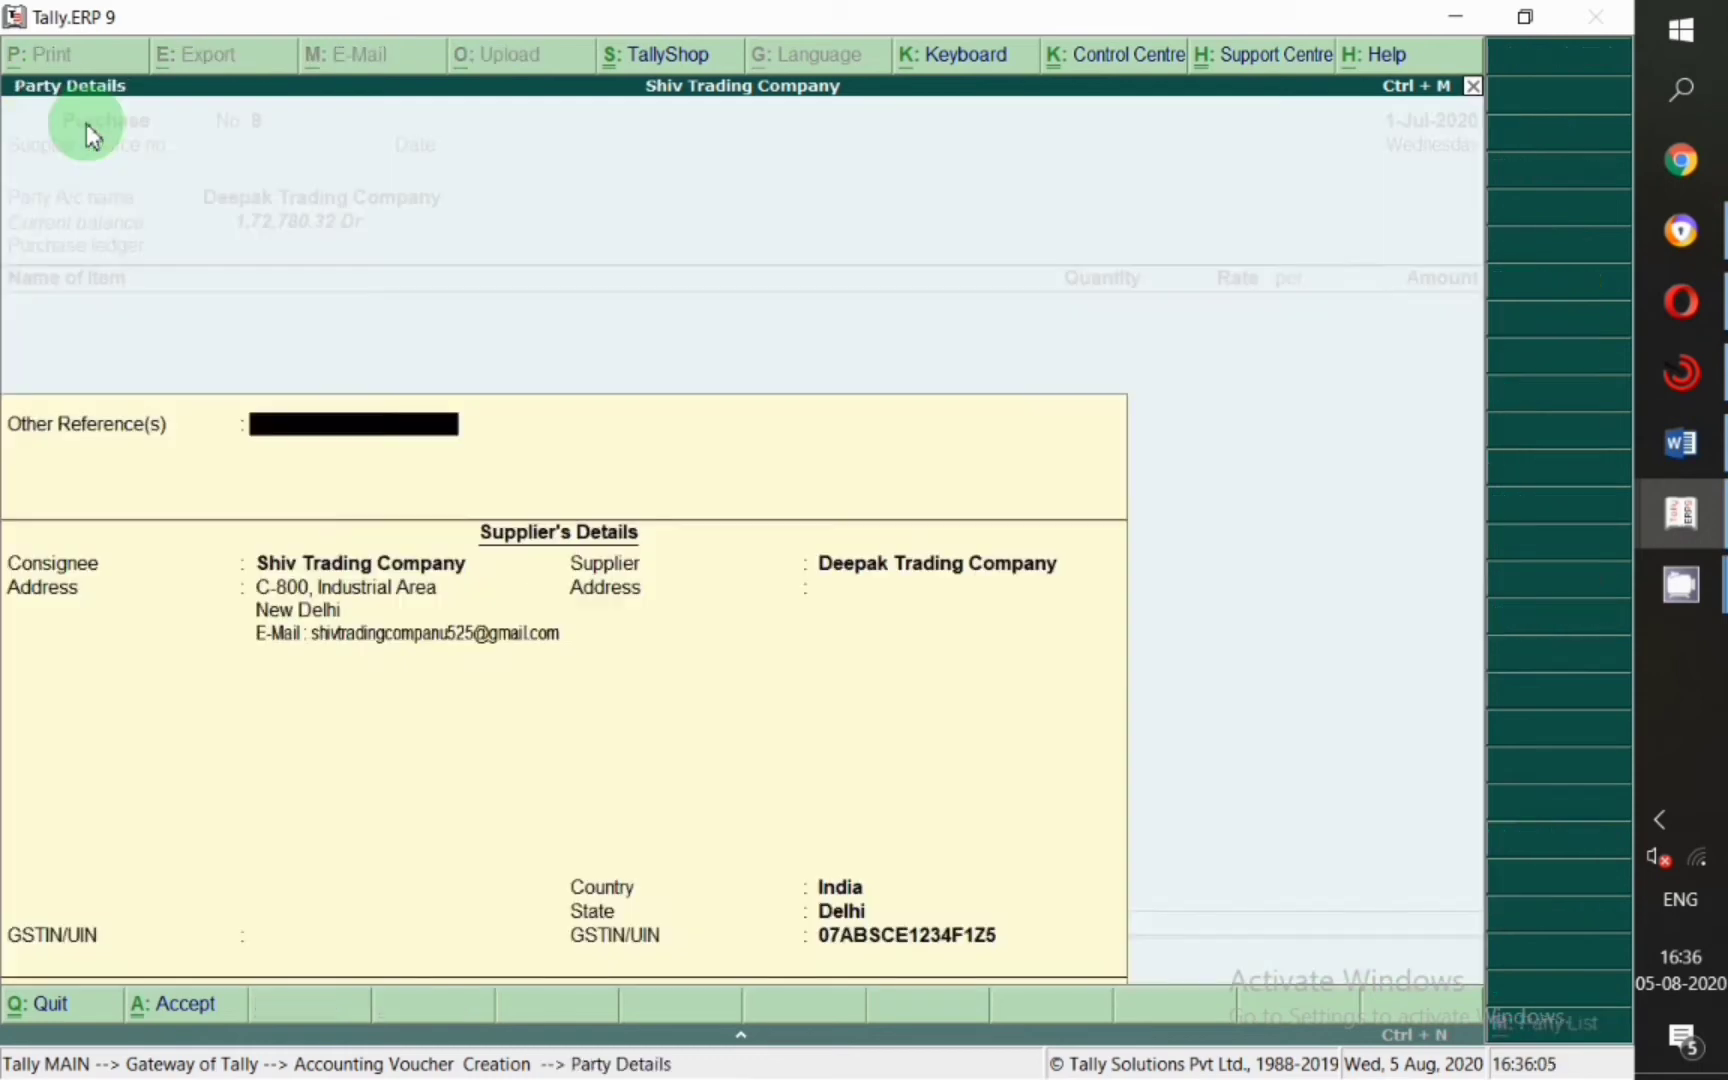
{"action": "key", "text": "Return"}
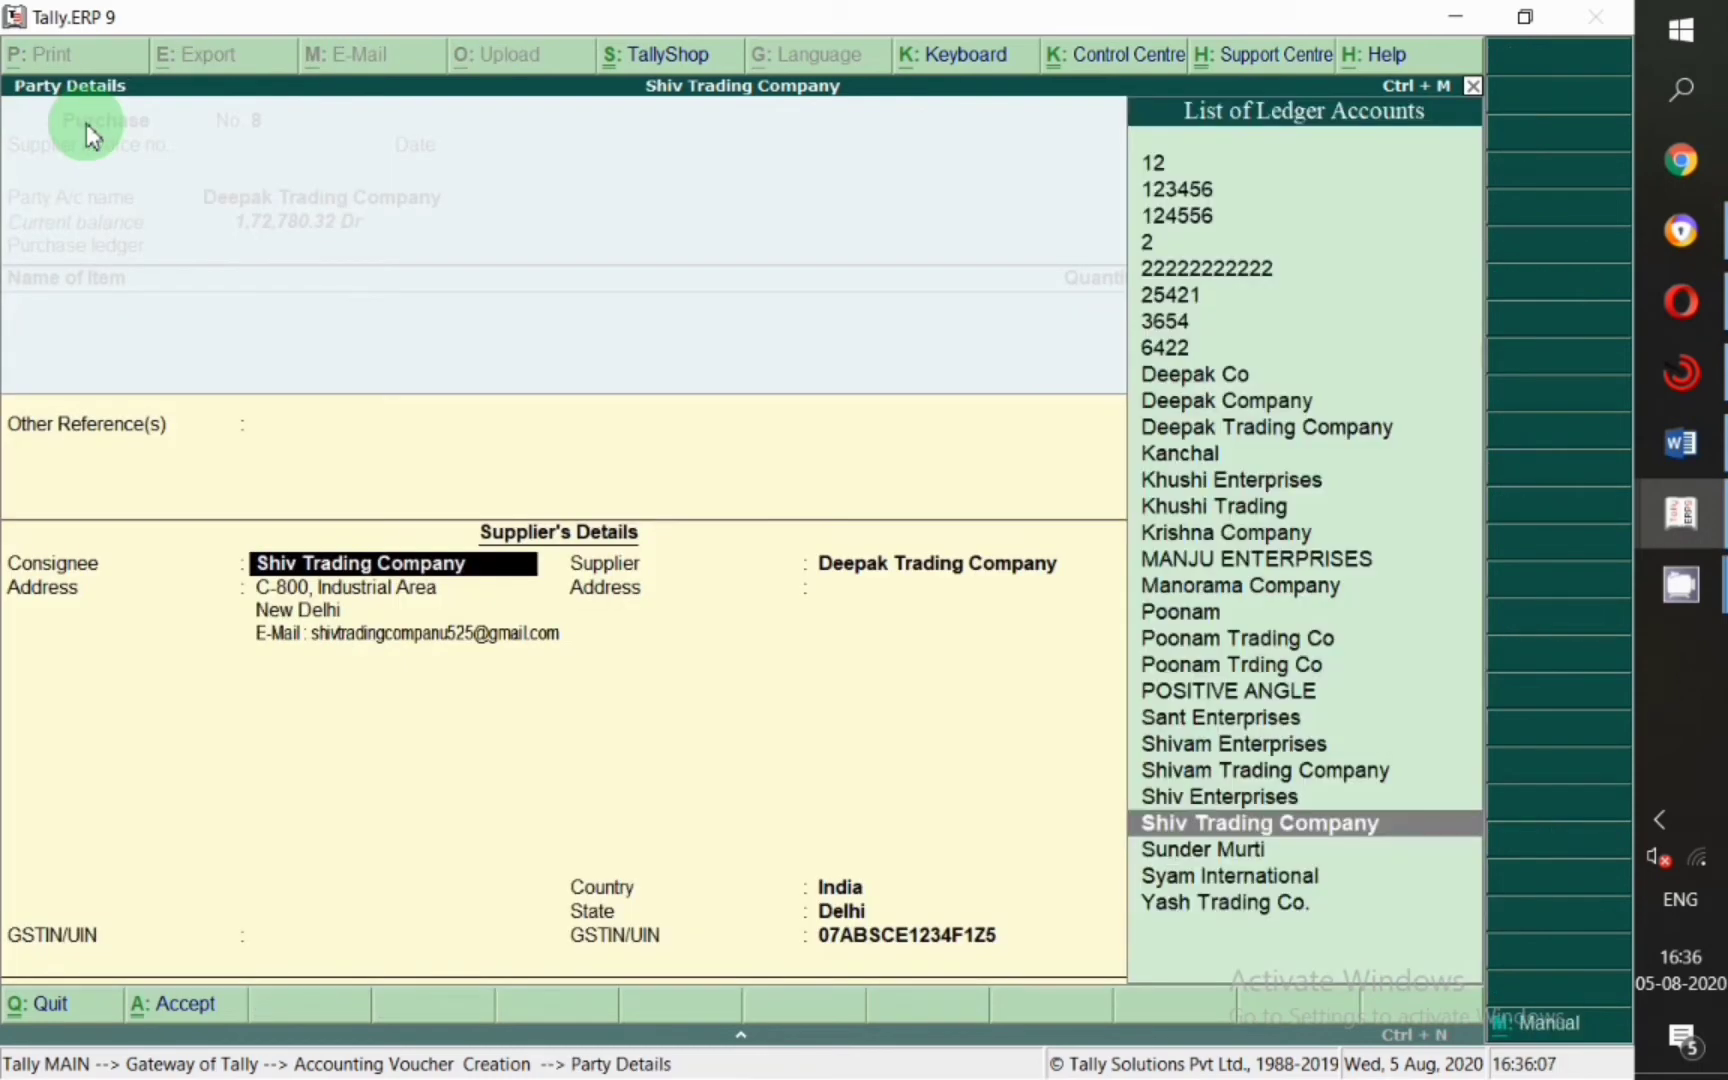
Set the consignee to Deepak Trading Company and accept the remaining party details.
{"action": "type", "text": "Dee"}
{"action": "key", "text": "Down"}
{"action": "key", "text": "Down"}
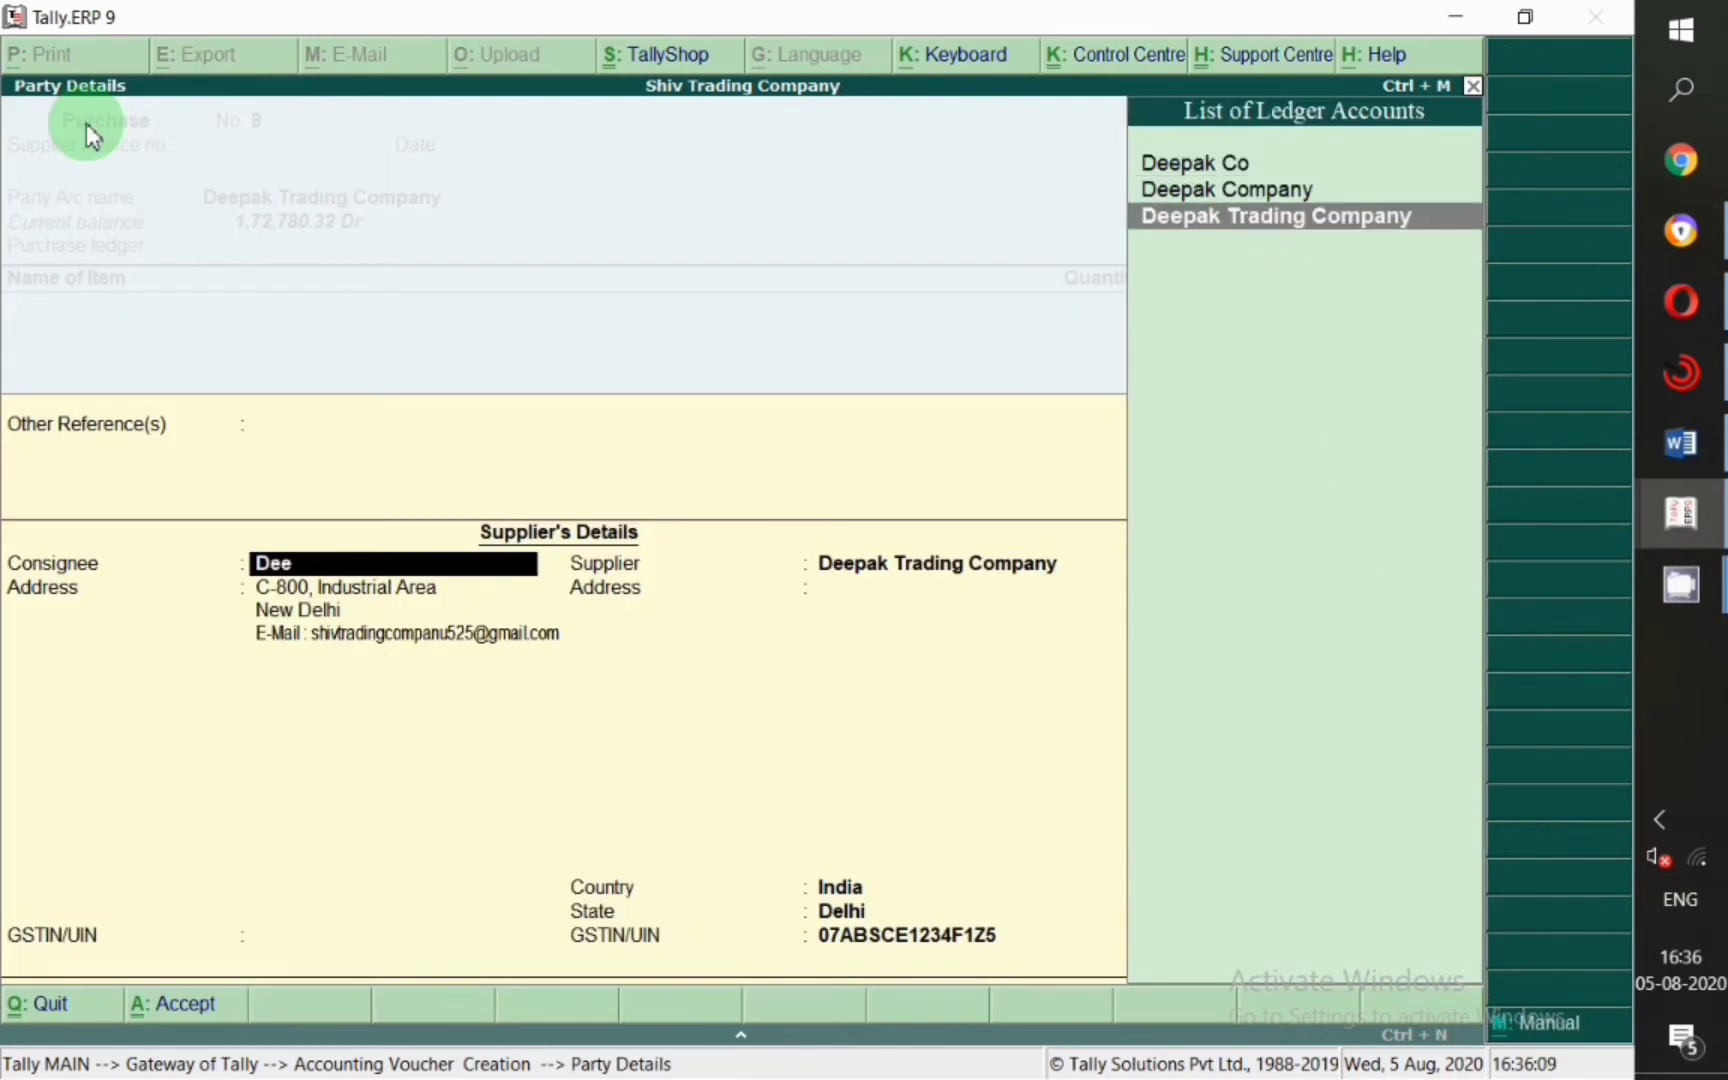
{"action": "key", "text": "Return"}
{"action": "key", "text": "Return"}
{"action": "key", "text": "Return"}
{"action": "key", "text": "Return"}
{"action": "key", "text": "Return"}
{"action": "key", "text": "Return"}
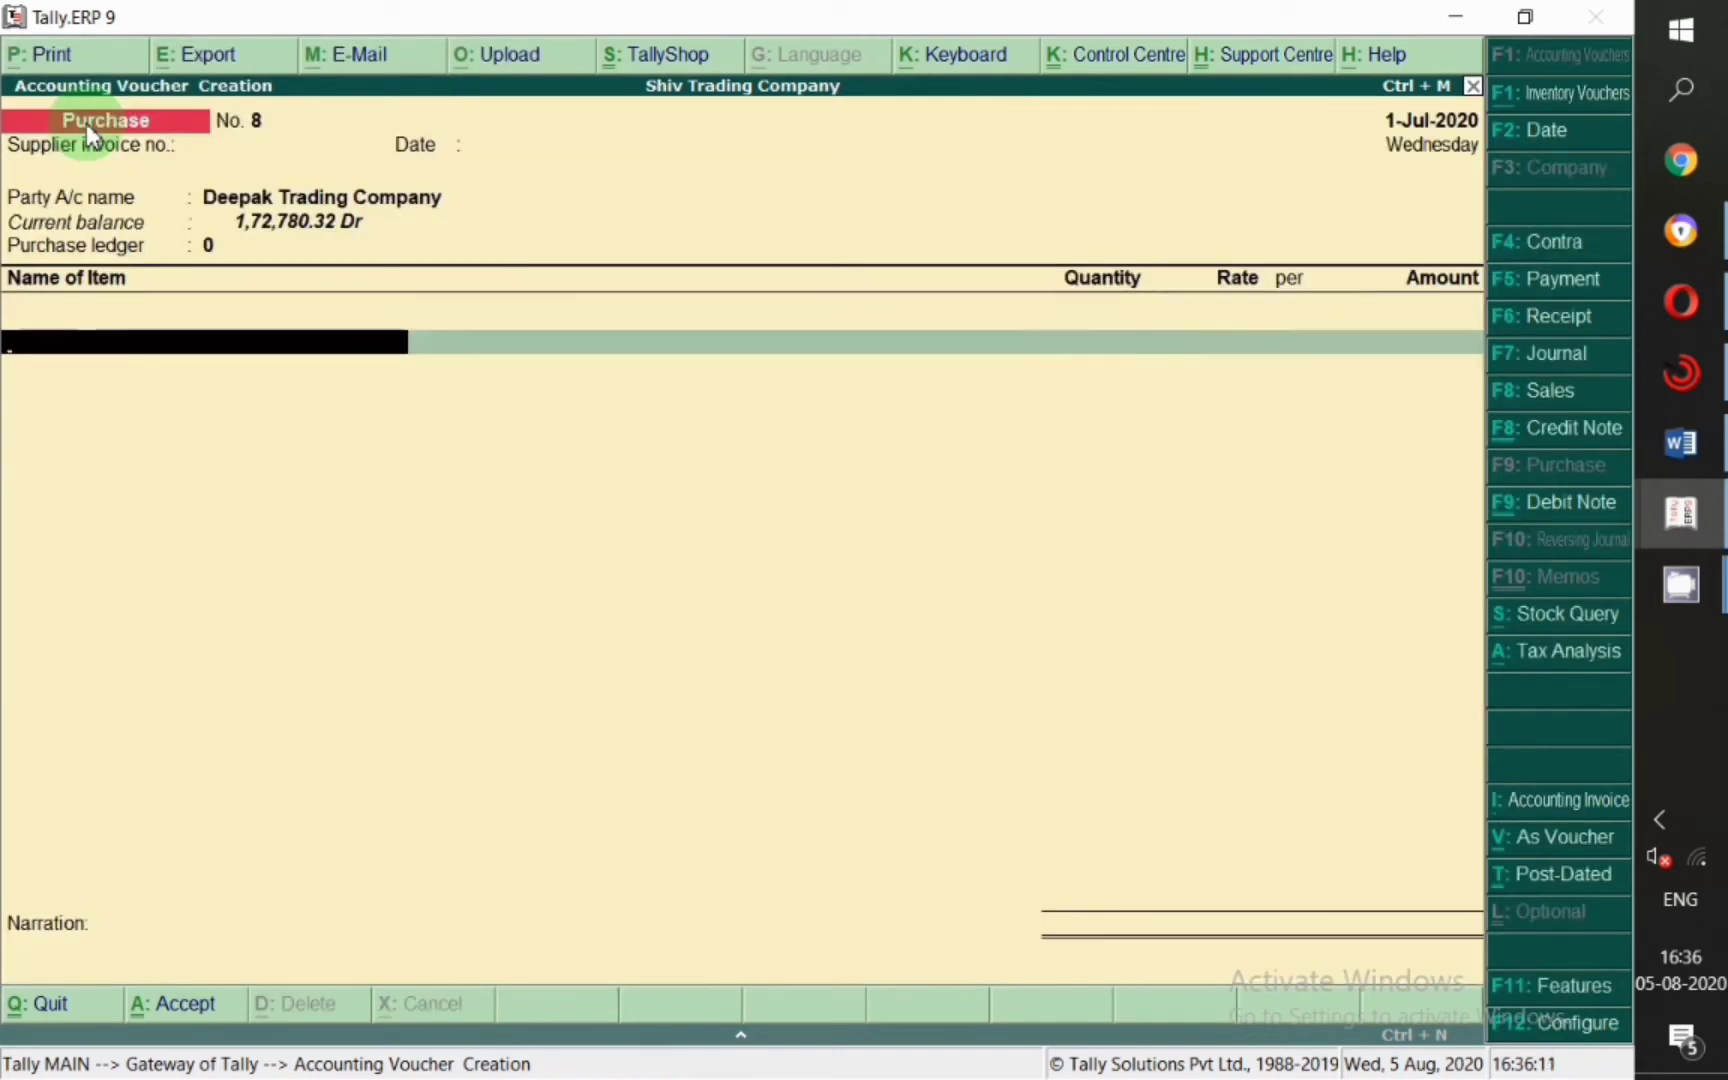
Set the purchase ledger to Purchase Gst Local.
{"action": "key", "text": "BackSpace"}
{"action": "type", "text": "l"}
{"action": "key", "text": "Return"}
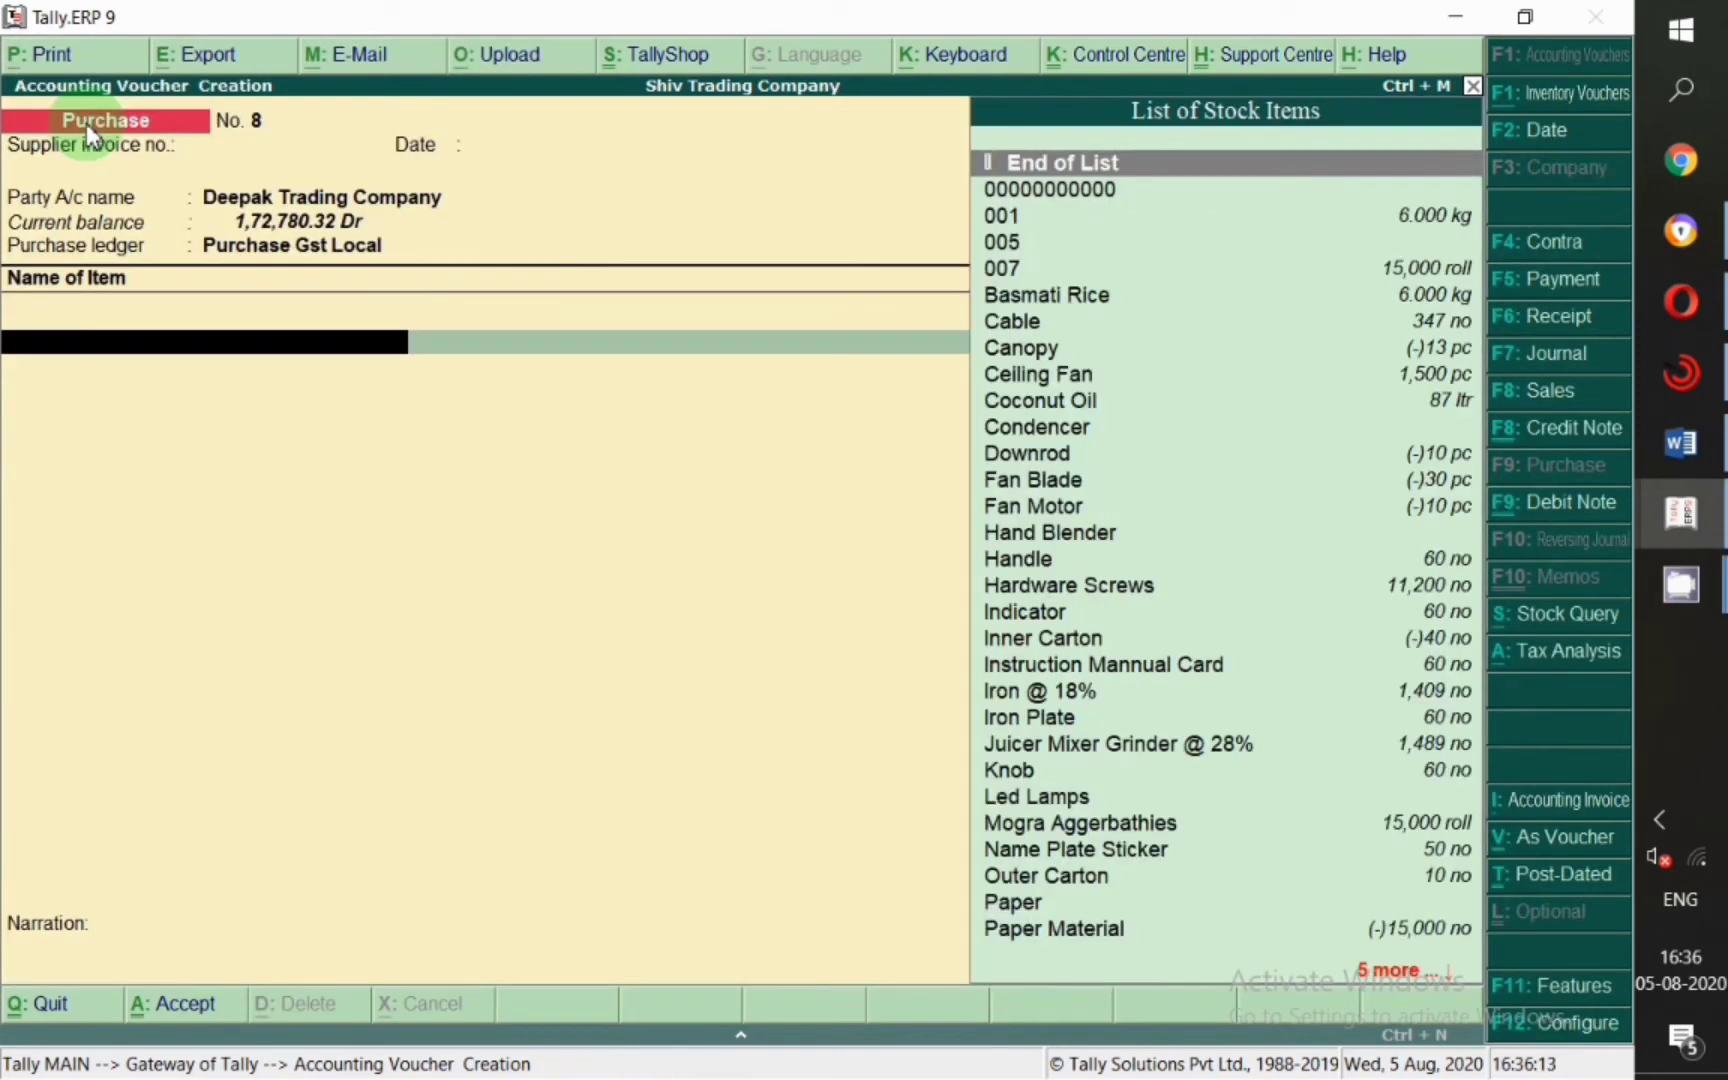
Enter the item Basmati Rice with a quantity of 10 kg at a rate of 100 per kg.
{"action": "type", "text": "Bas"}
{"action": "key", "text": "Return"}
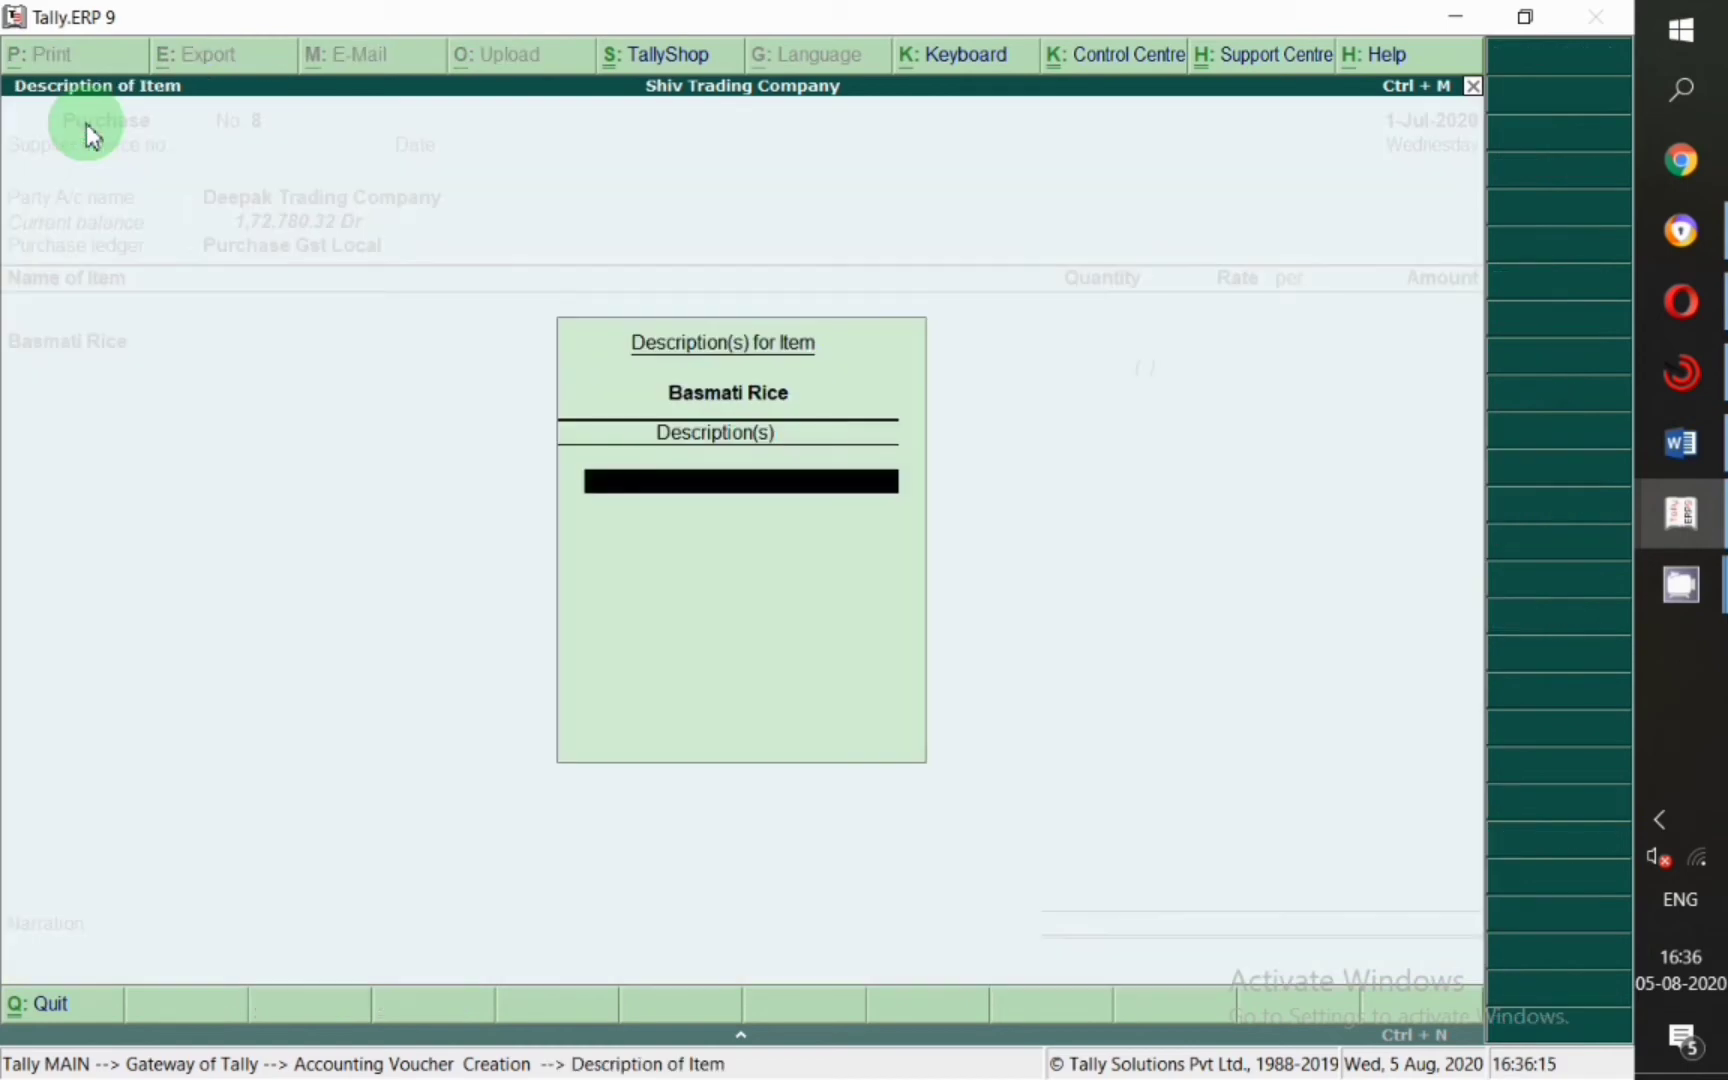
{"action": "key", "text": "Return"}
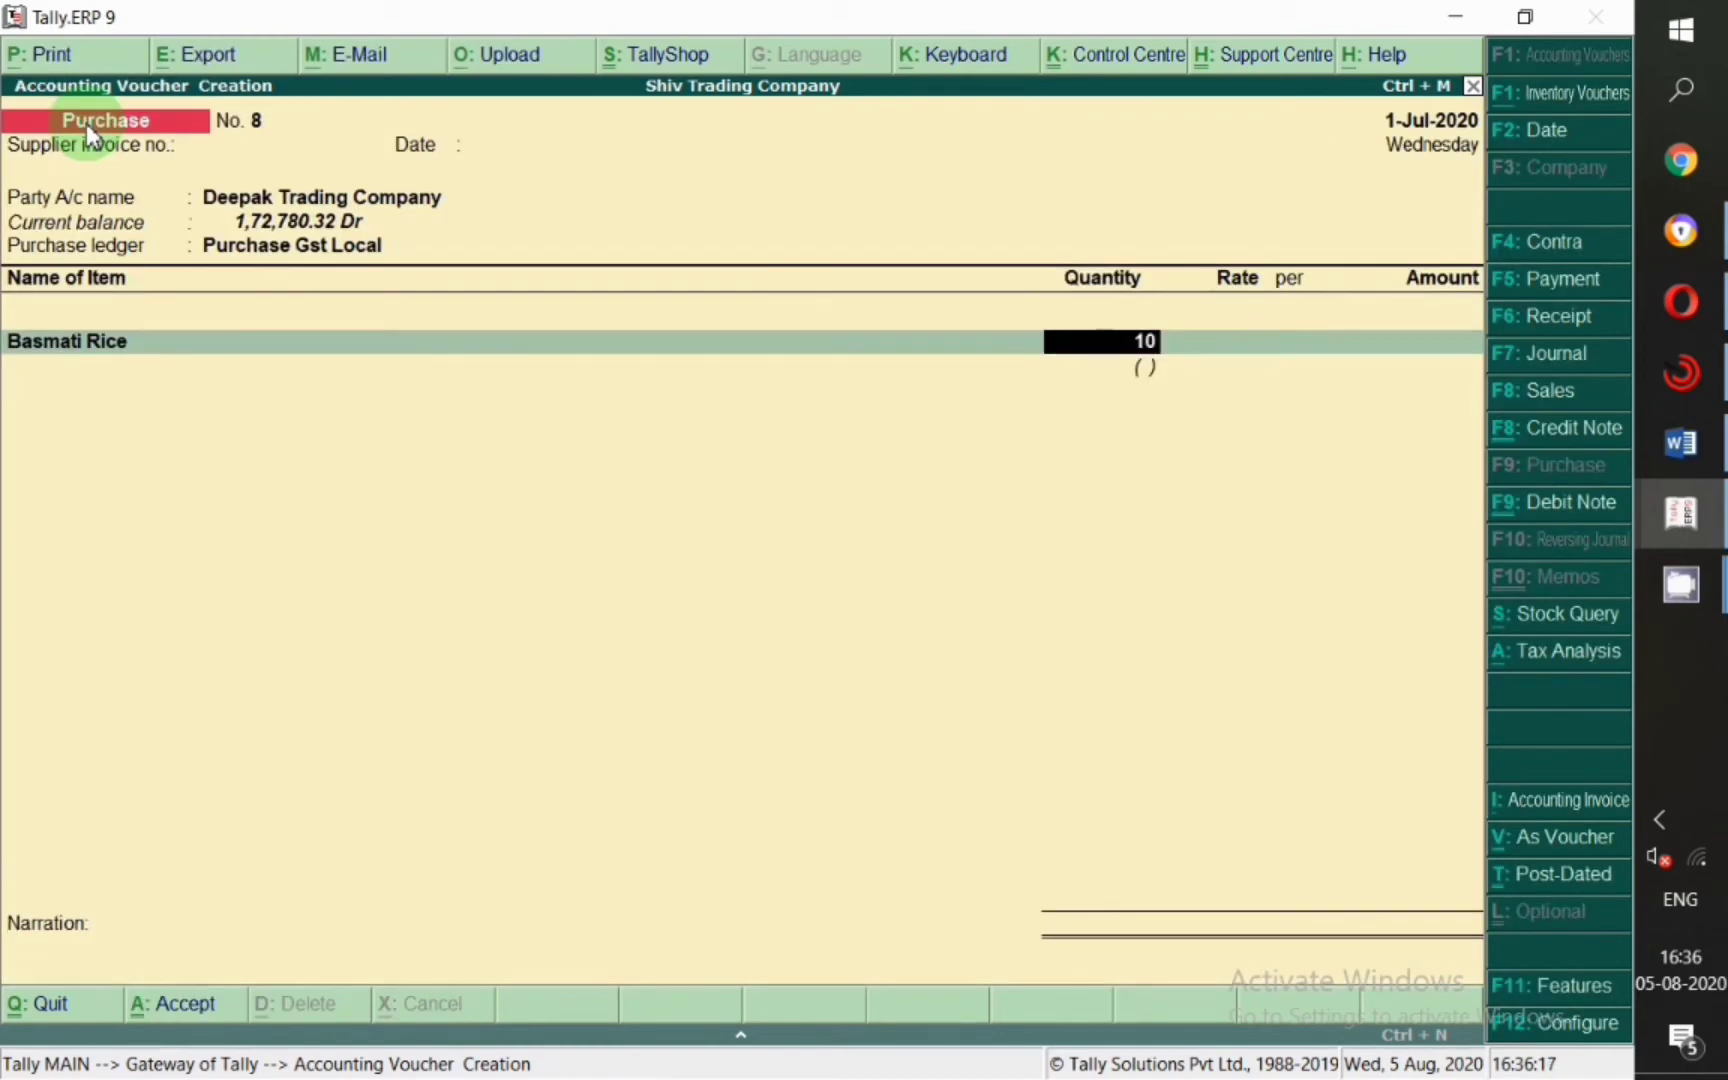
{"action": "key", "text": "Return"}
{"action": "key", "text": "Return"}
{"action": "key", "text": "Return"}
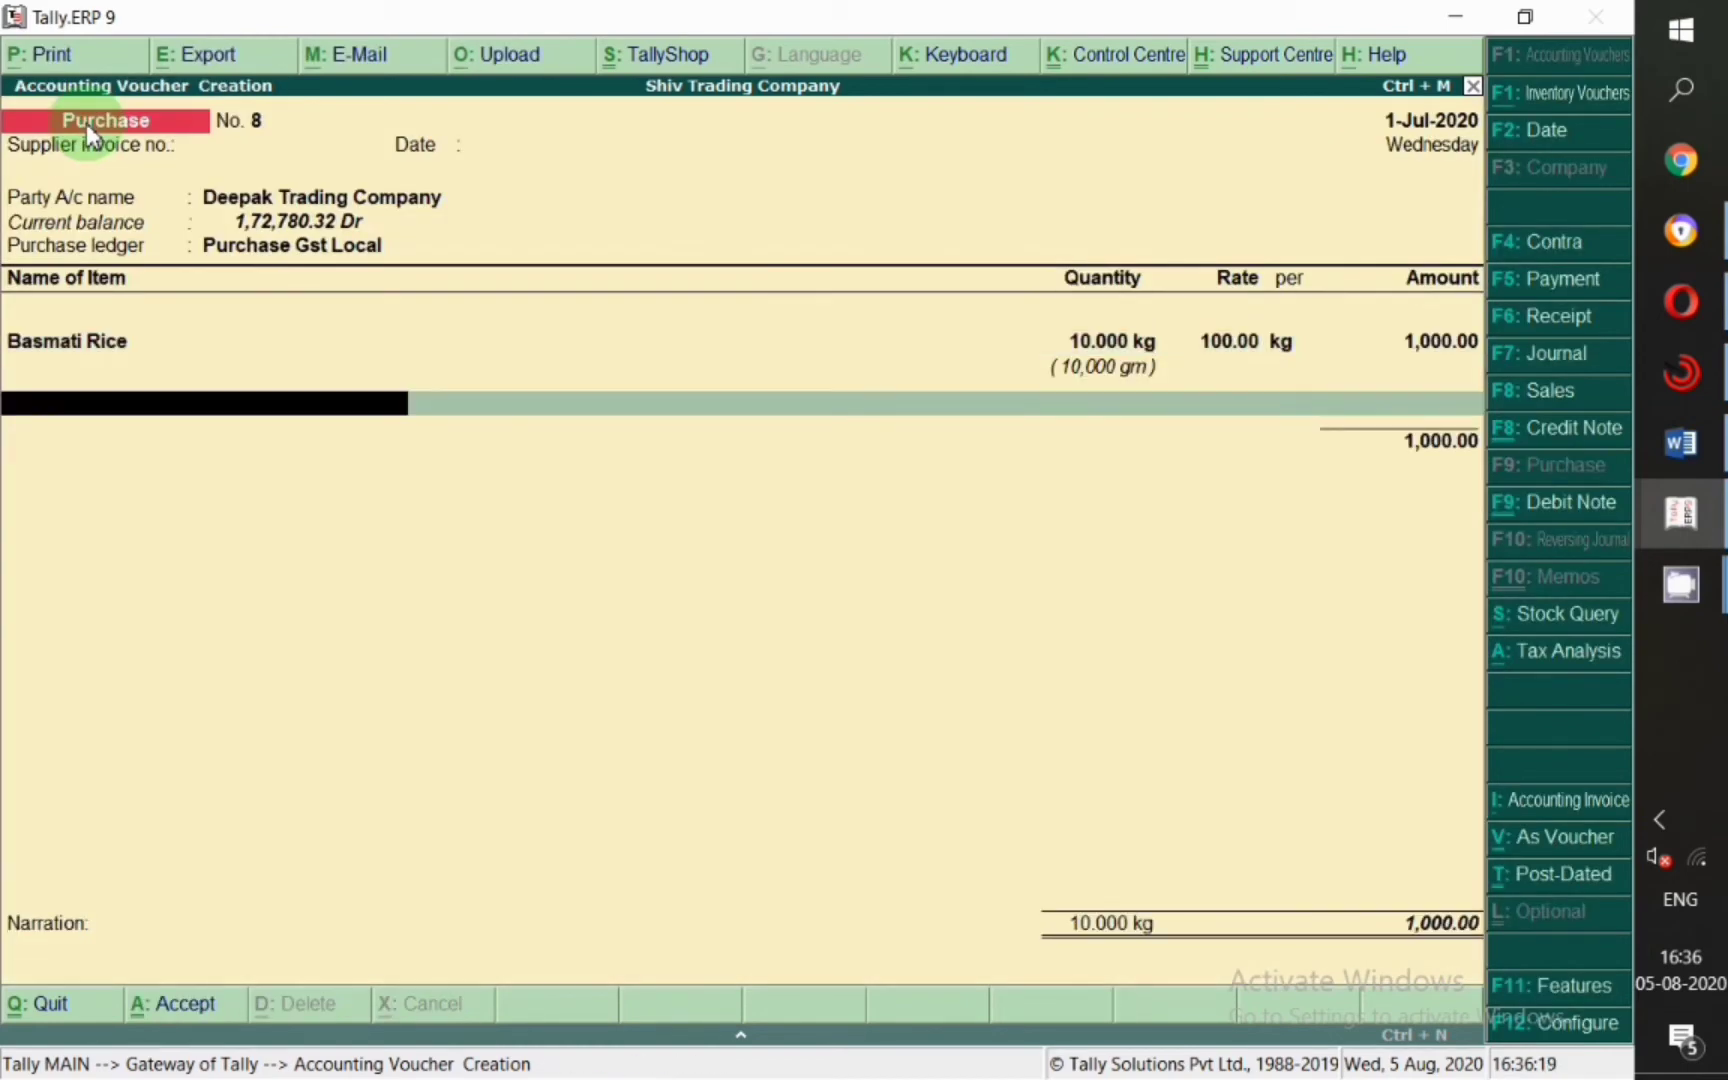
Enter the item Sugar with 5 kg at a rate of 40 per kg, and end the item list.
{"action": "type", "text": "Sug"}
{"action": "key", "text": "Return"}
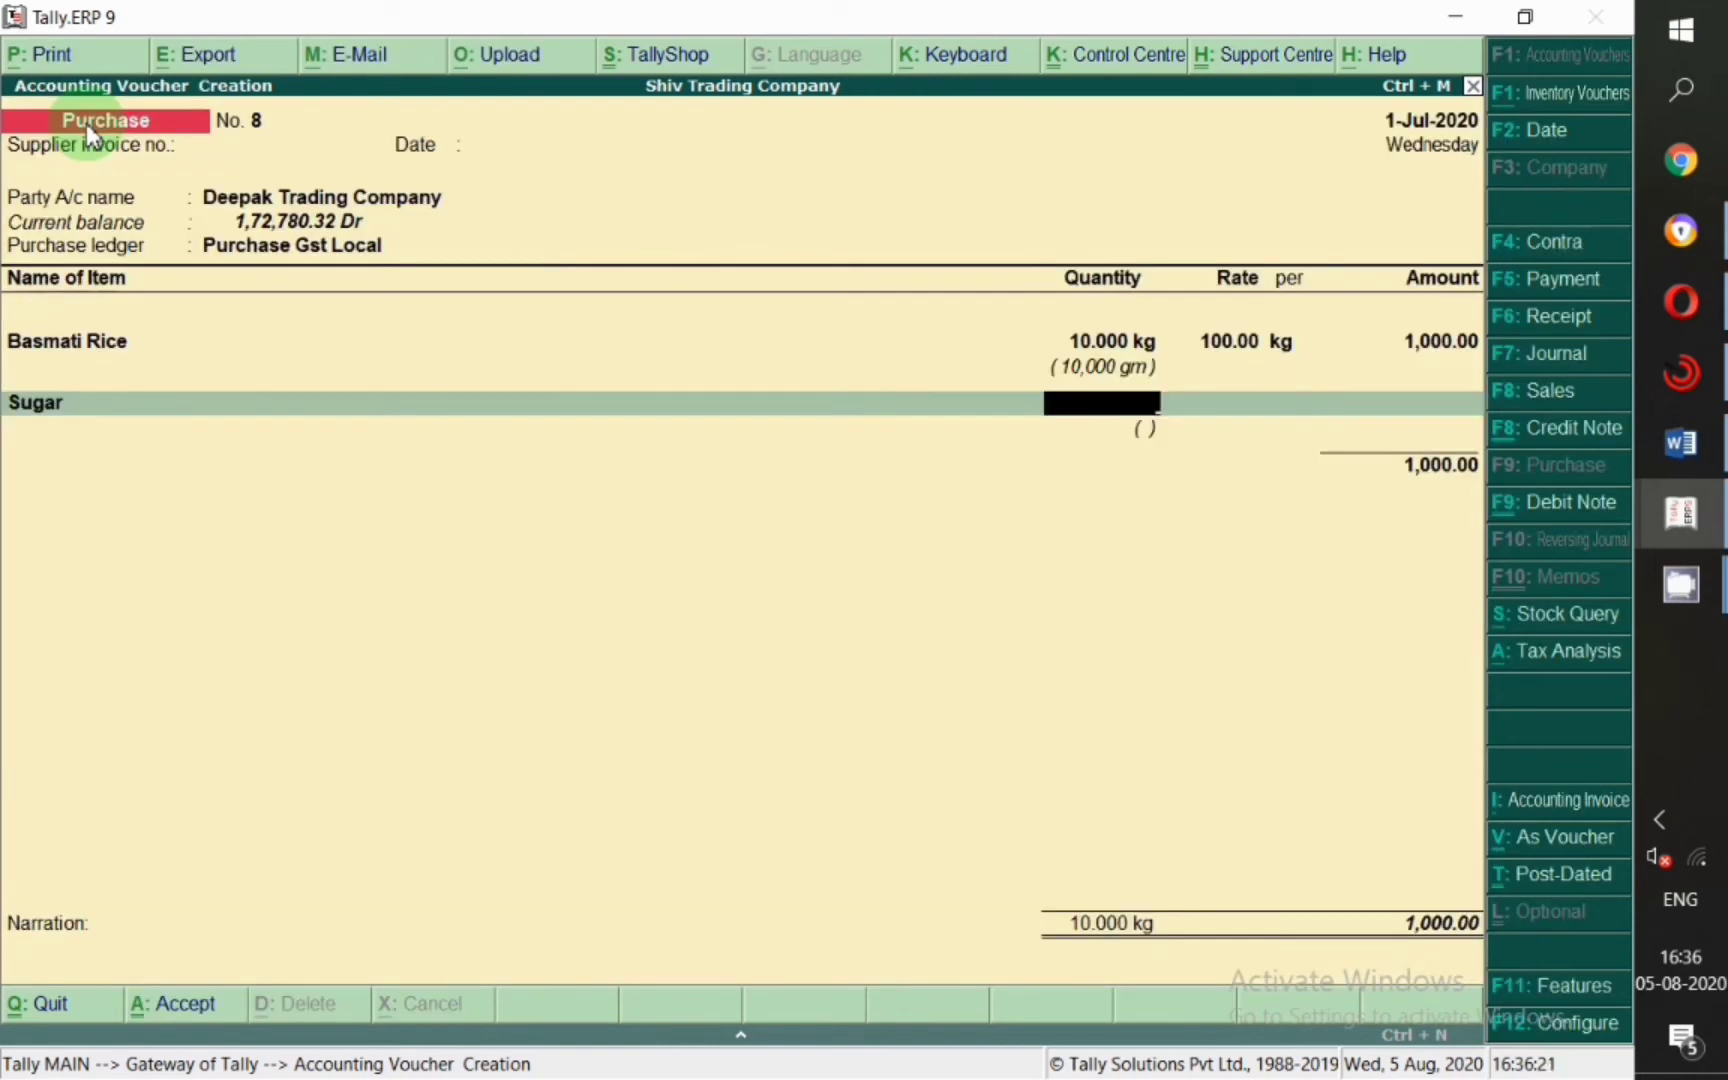
{"action": "type", "text": "5"}
{"action": "key", "text": "Return"}
{"action": "key", "text": "Return"}
{"action": "key", "text": "Return"}
{"action": "key", "text": "Return"}
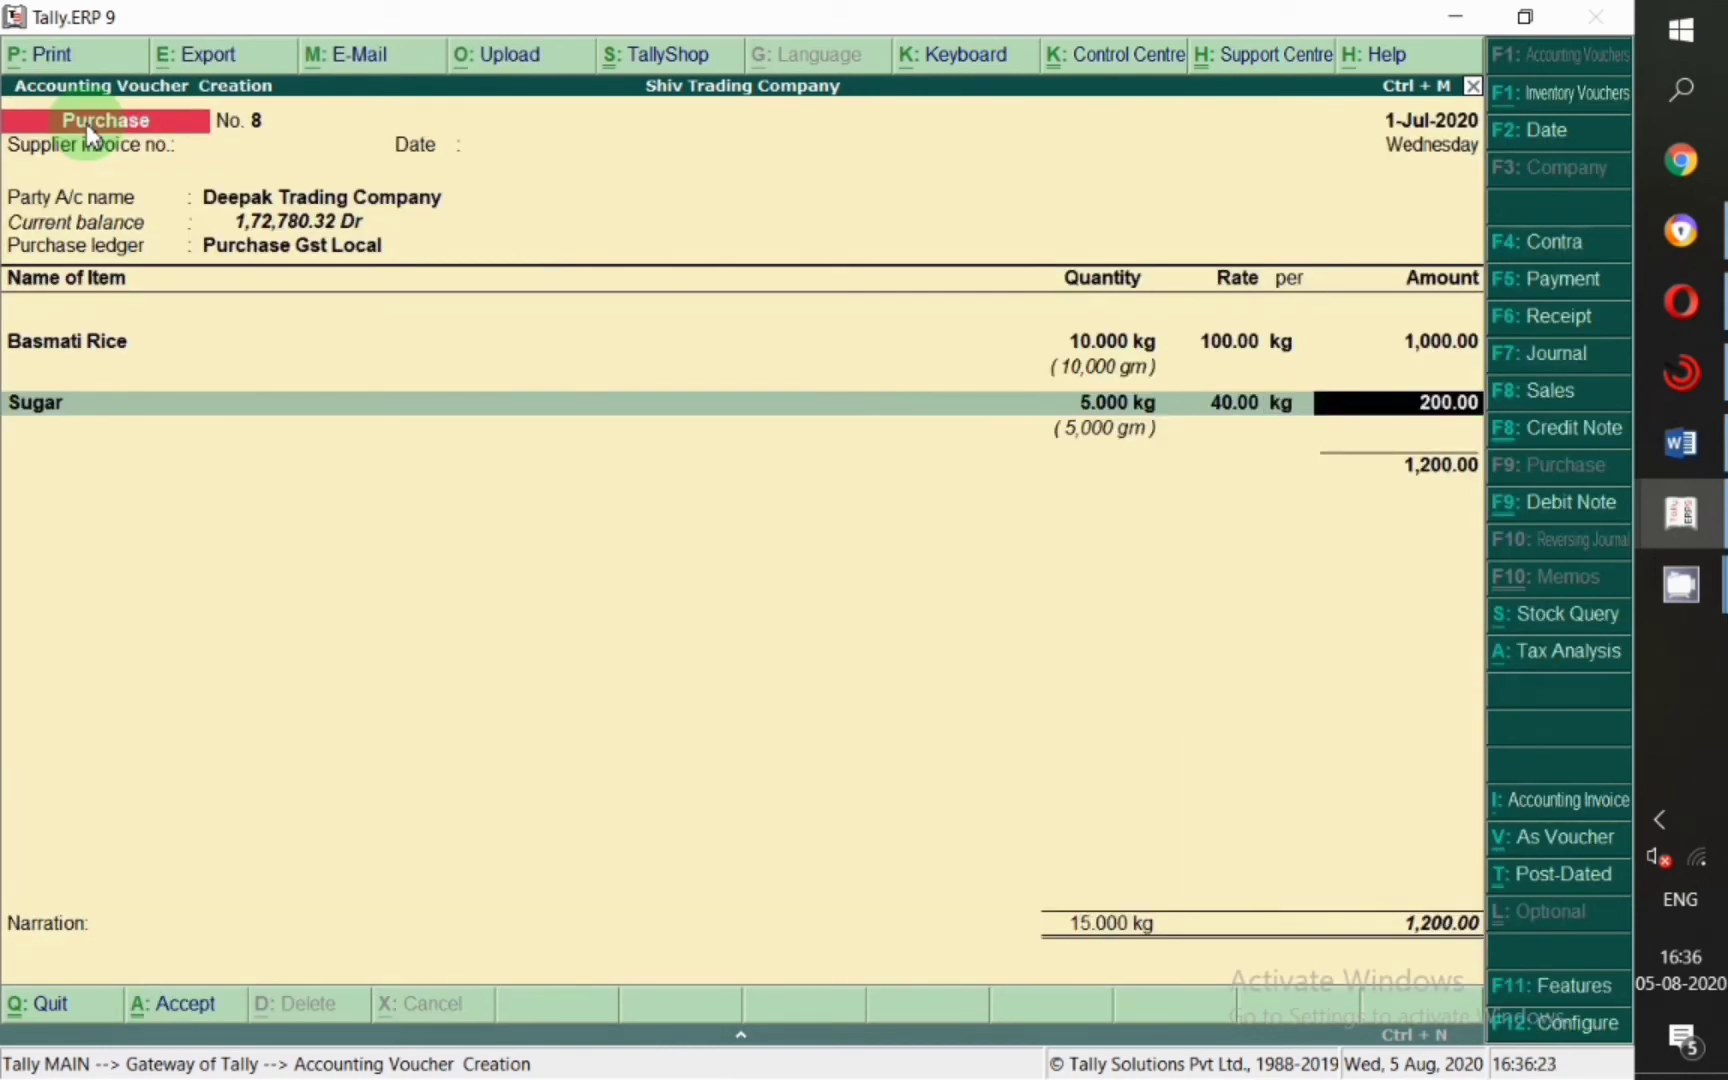
{"action": "key", "text": "Return"}
{"action": "key", "text": "Return"}
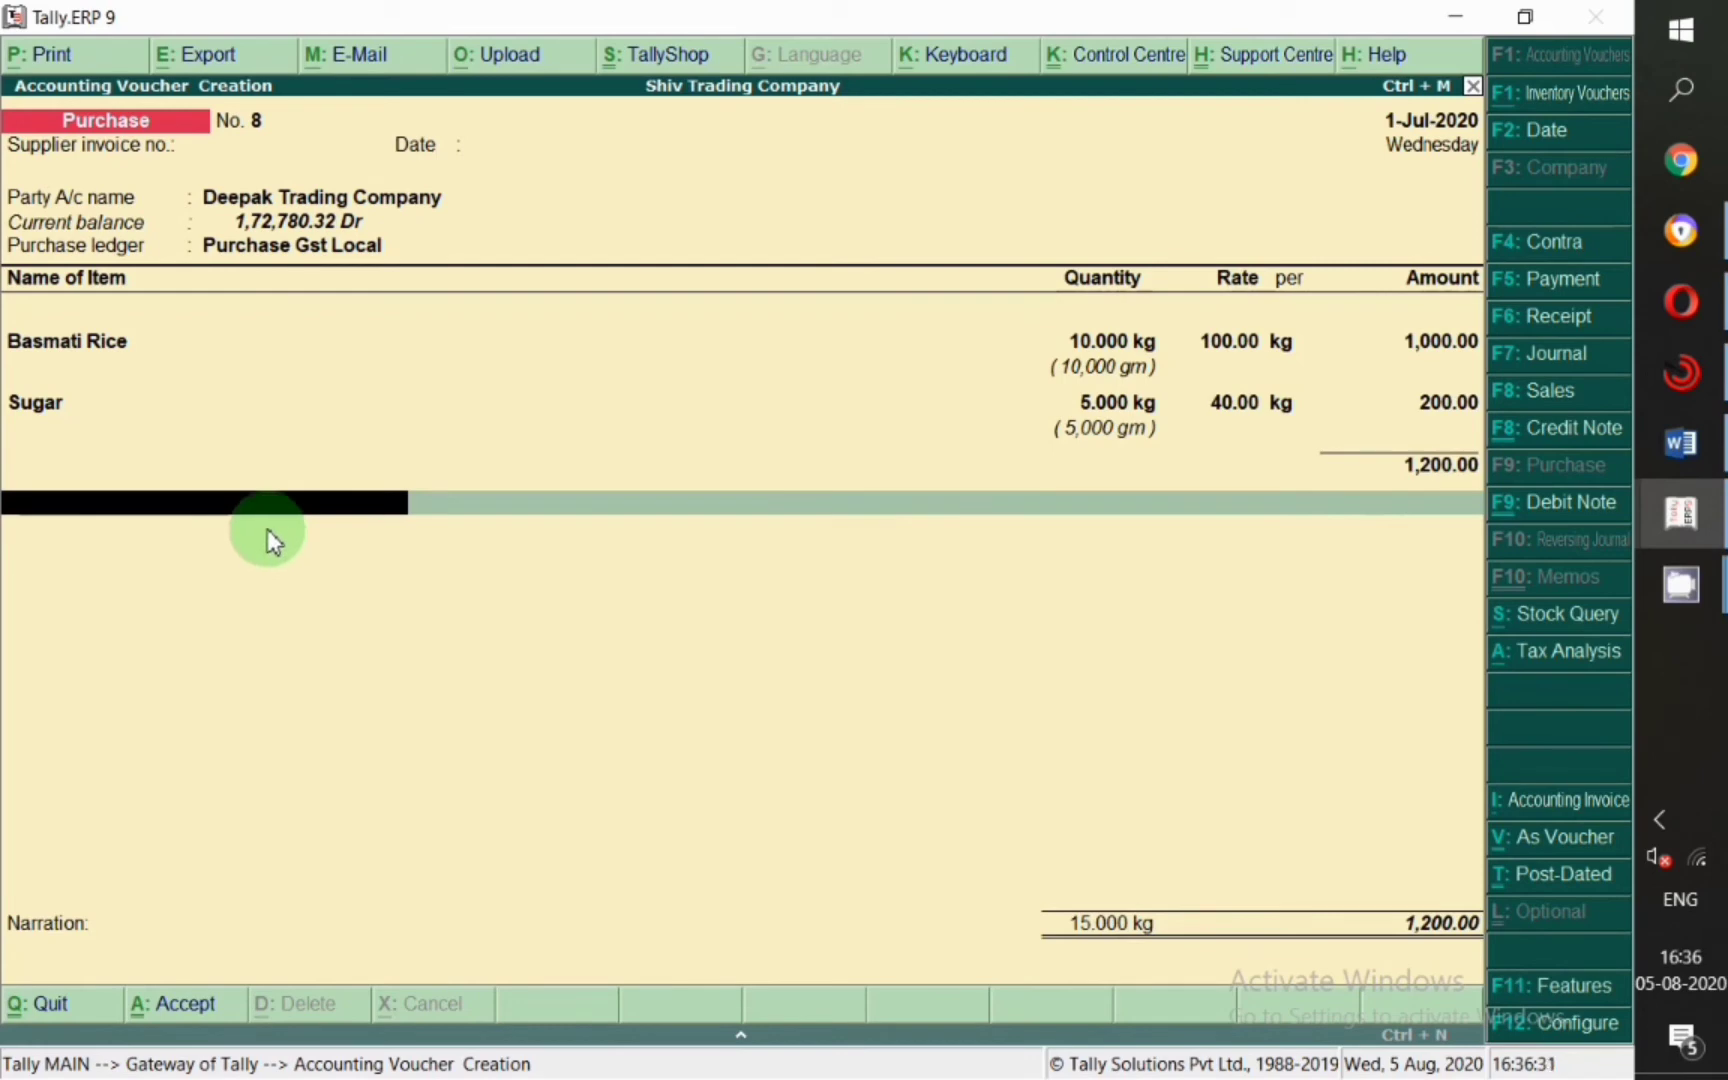
Create a ledger named Discount Received under Indirect Incomes, with inventory values not affected and the ledger type Not Applicable.
{"action": "key", "text": "alt+c"}
{"action": "type", "text": "D"}
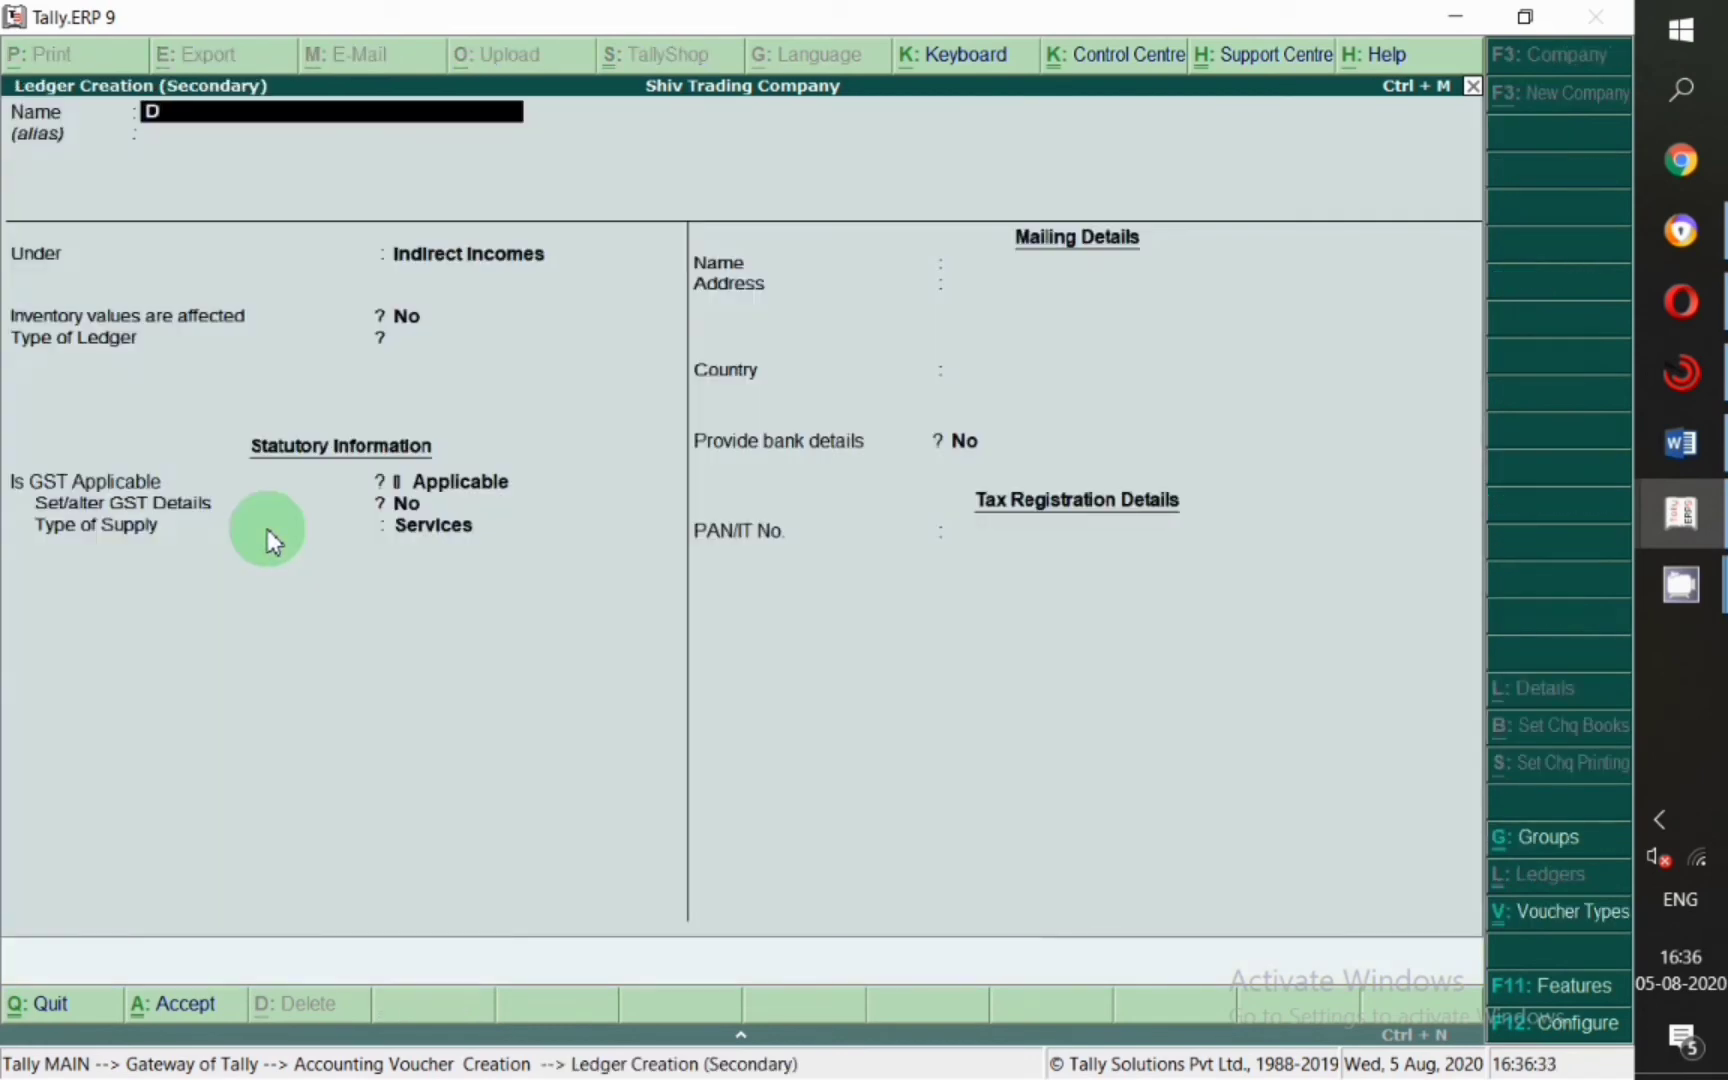
{"action": "type", "text": "iscoun"}
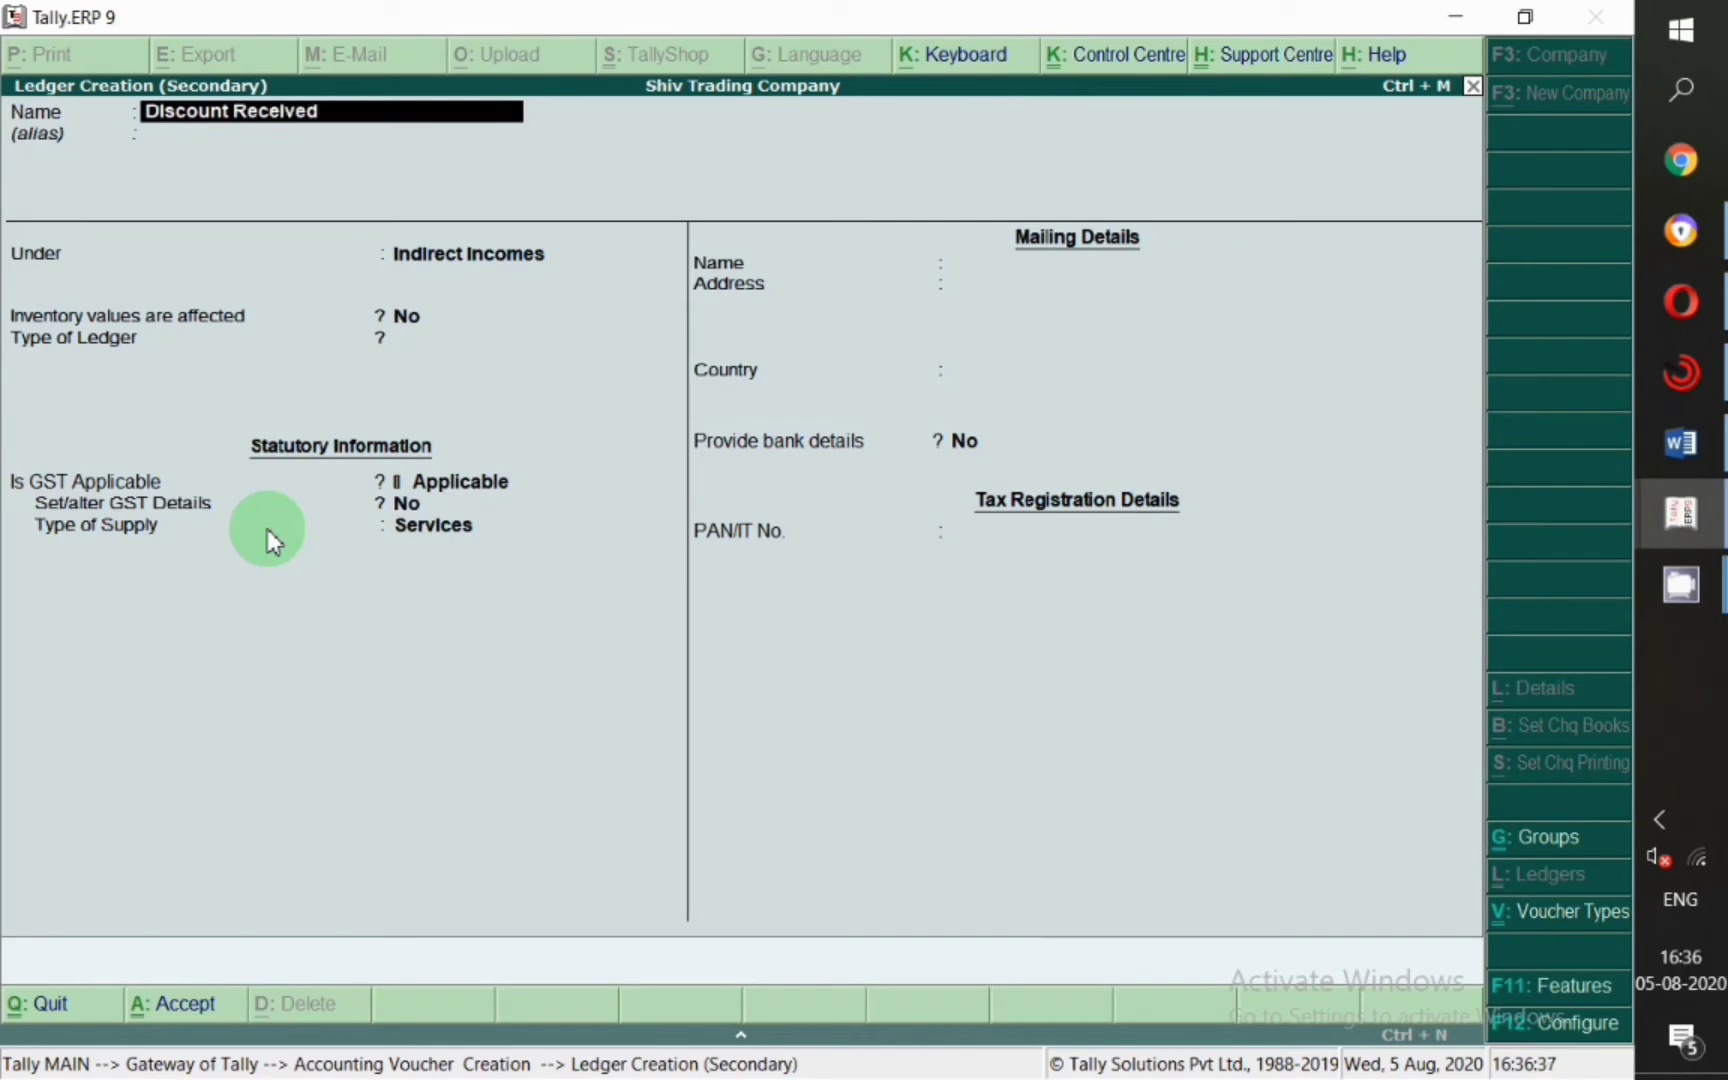
{"action": "type", "text": "t Received"}
{"action": "key", "text": "Return"}
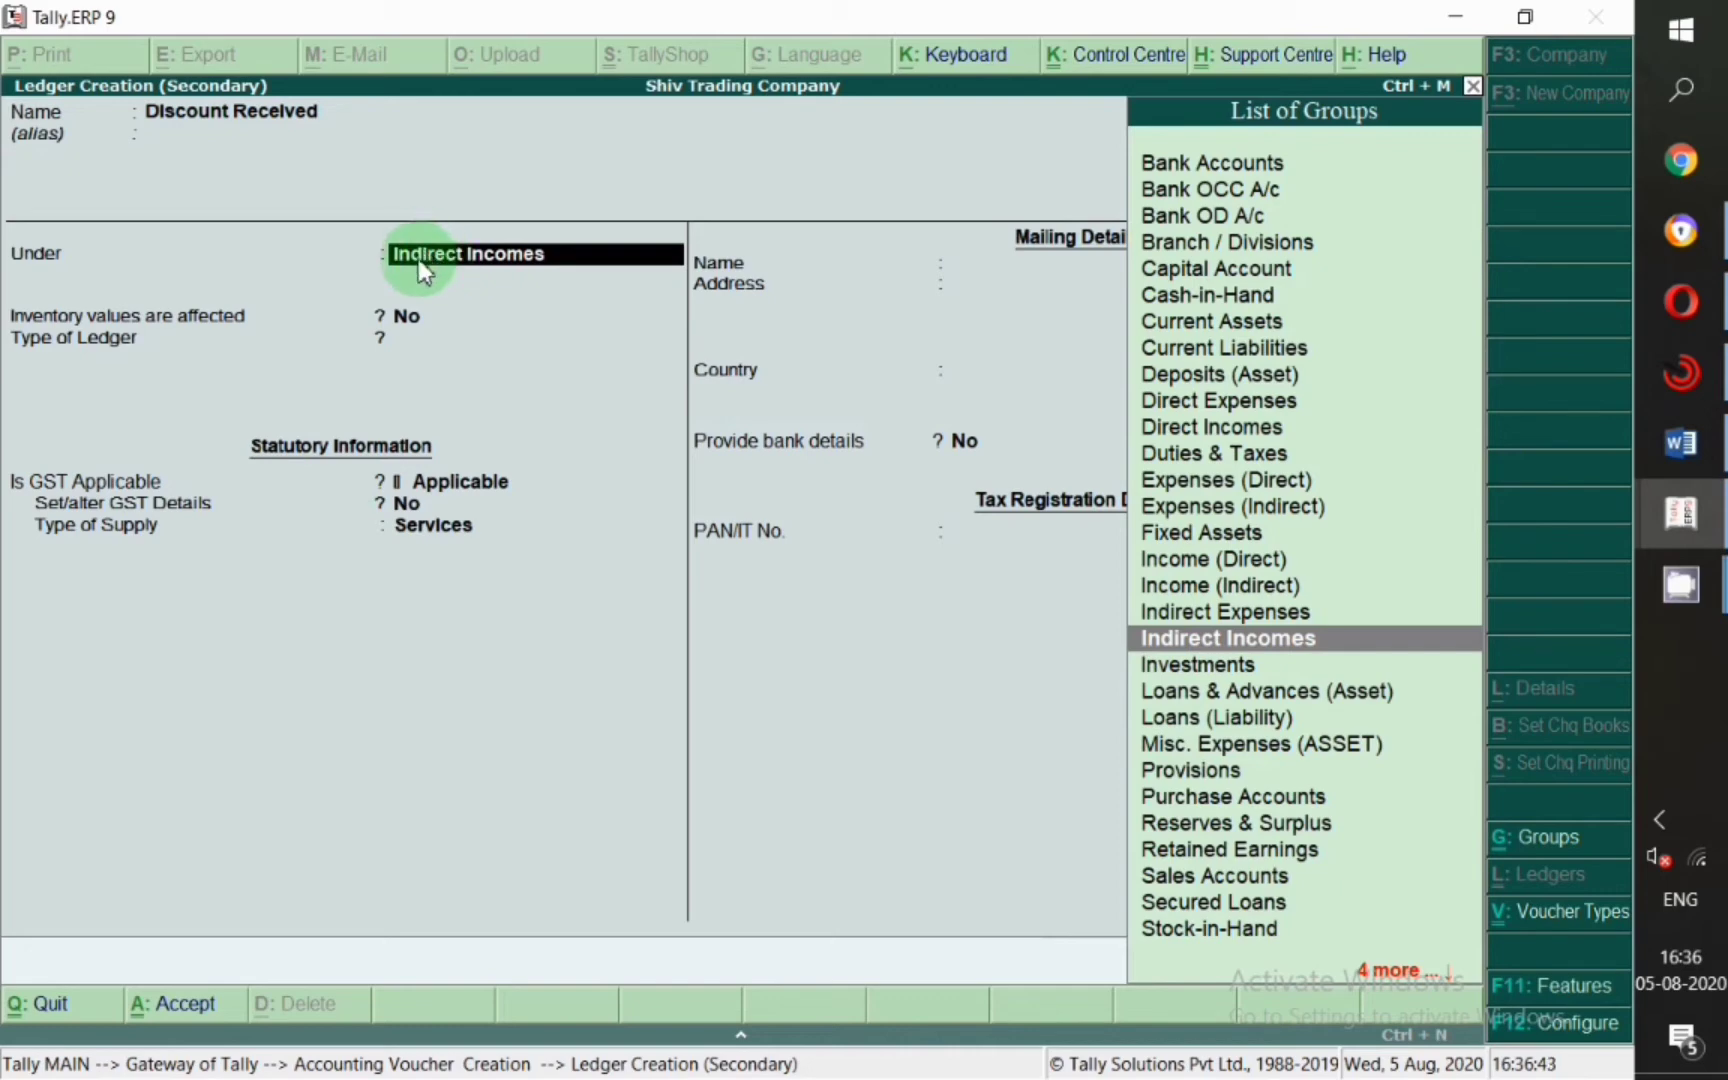
{"action": "key", "text": "Return"}
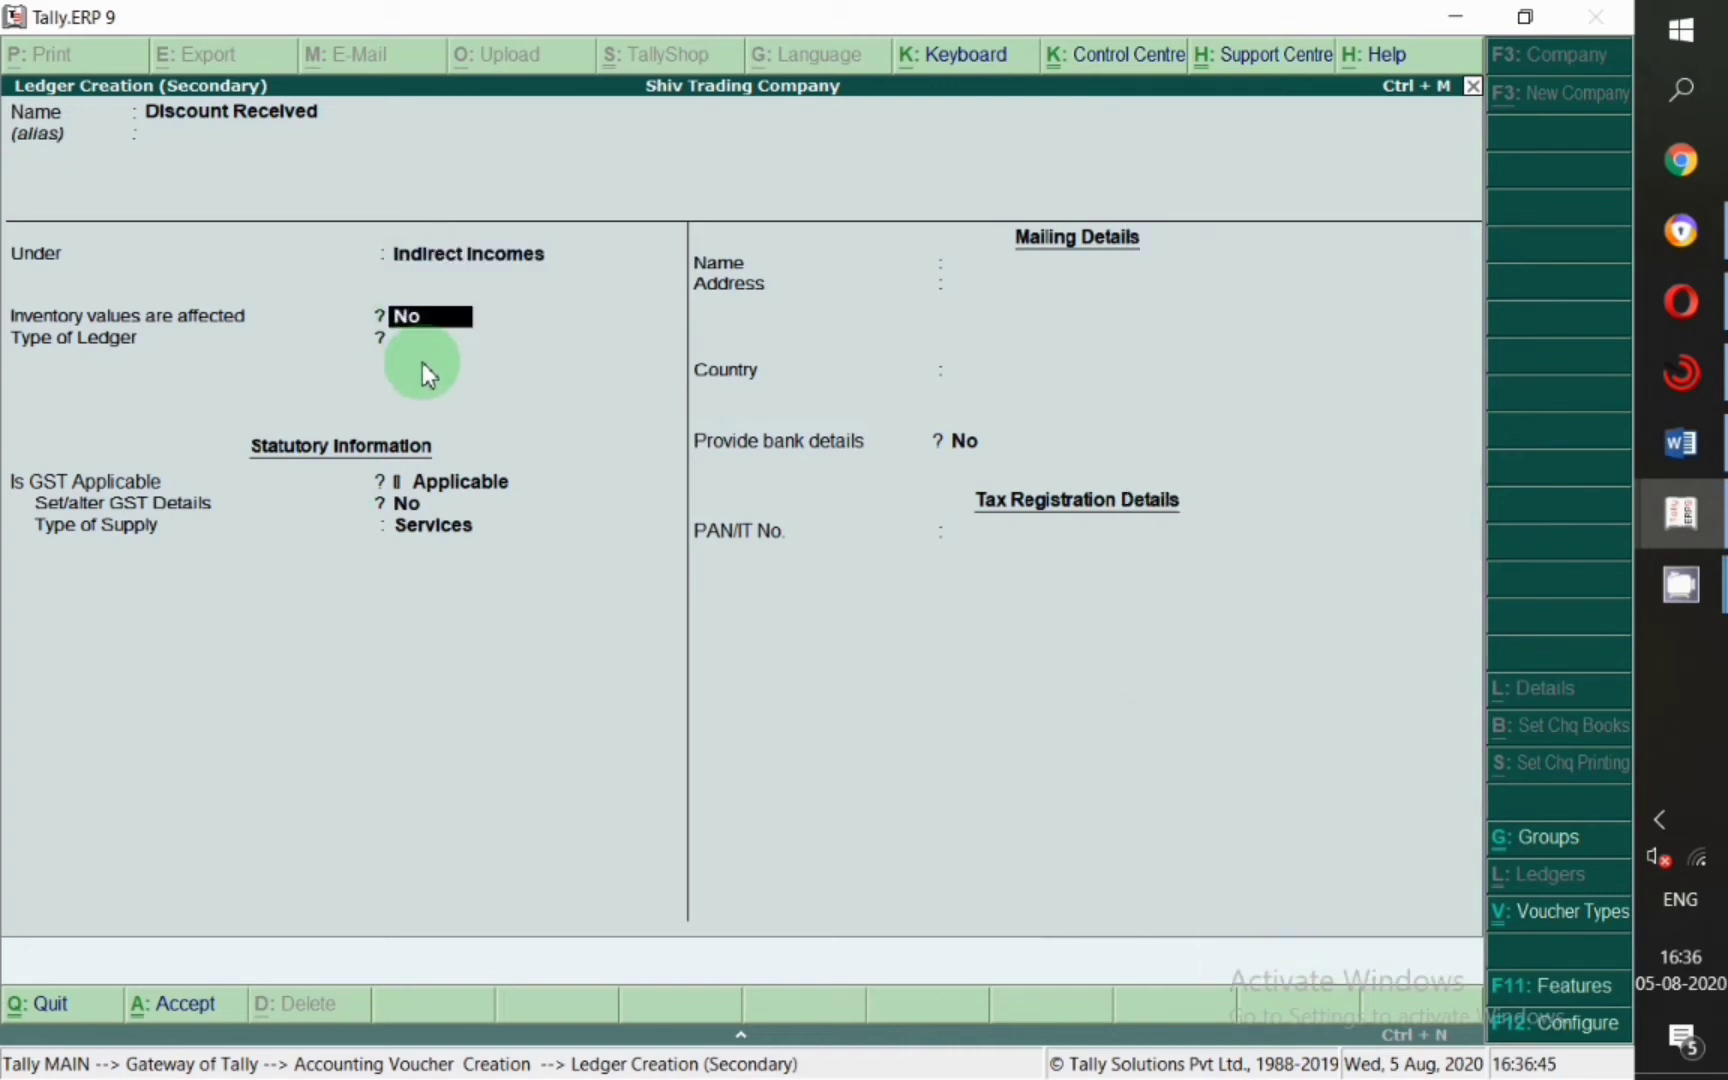
{"action": "key", "text": "Return"}
{"action": "key", "text": "Return"}
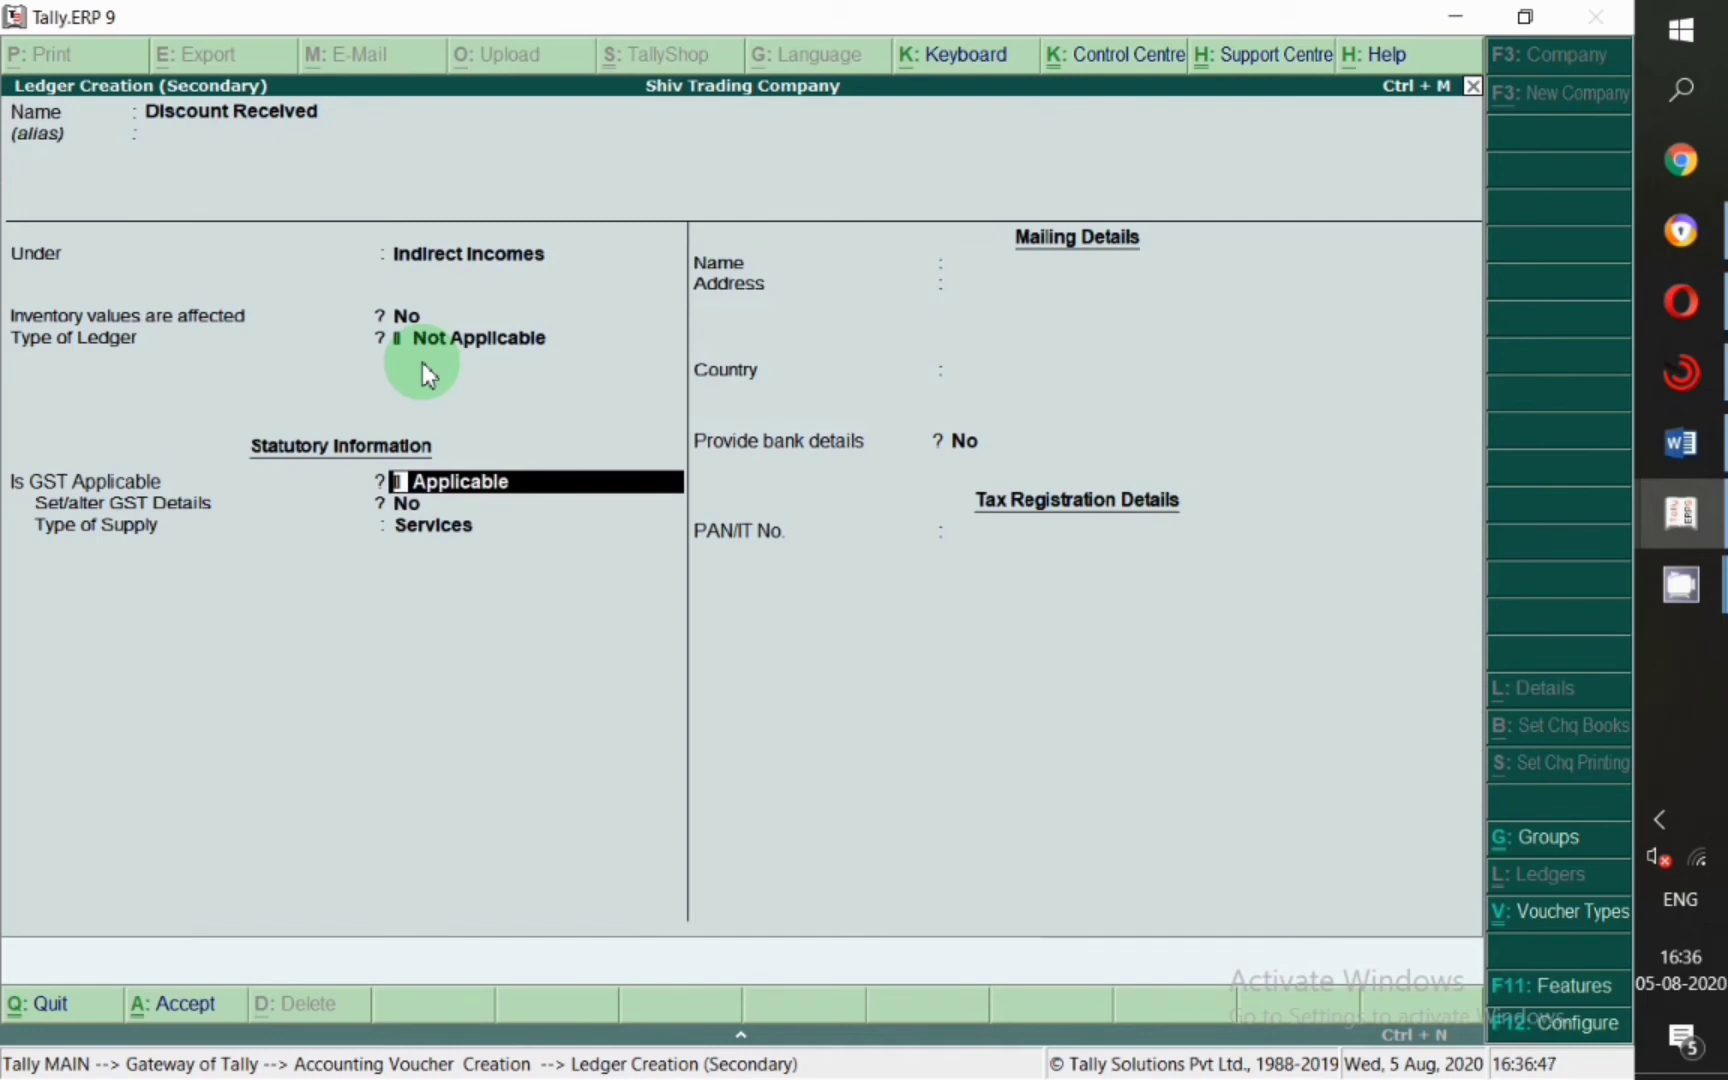
Set GST applicability of the new discount ledger to Not Applicable.
{"action": "type", "text": "N"}
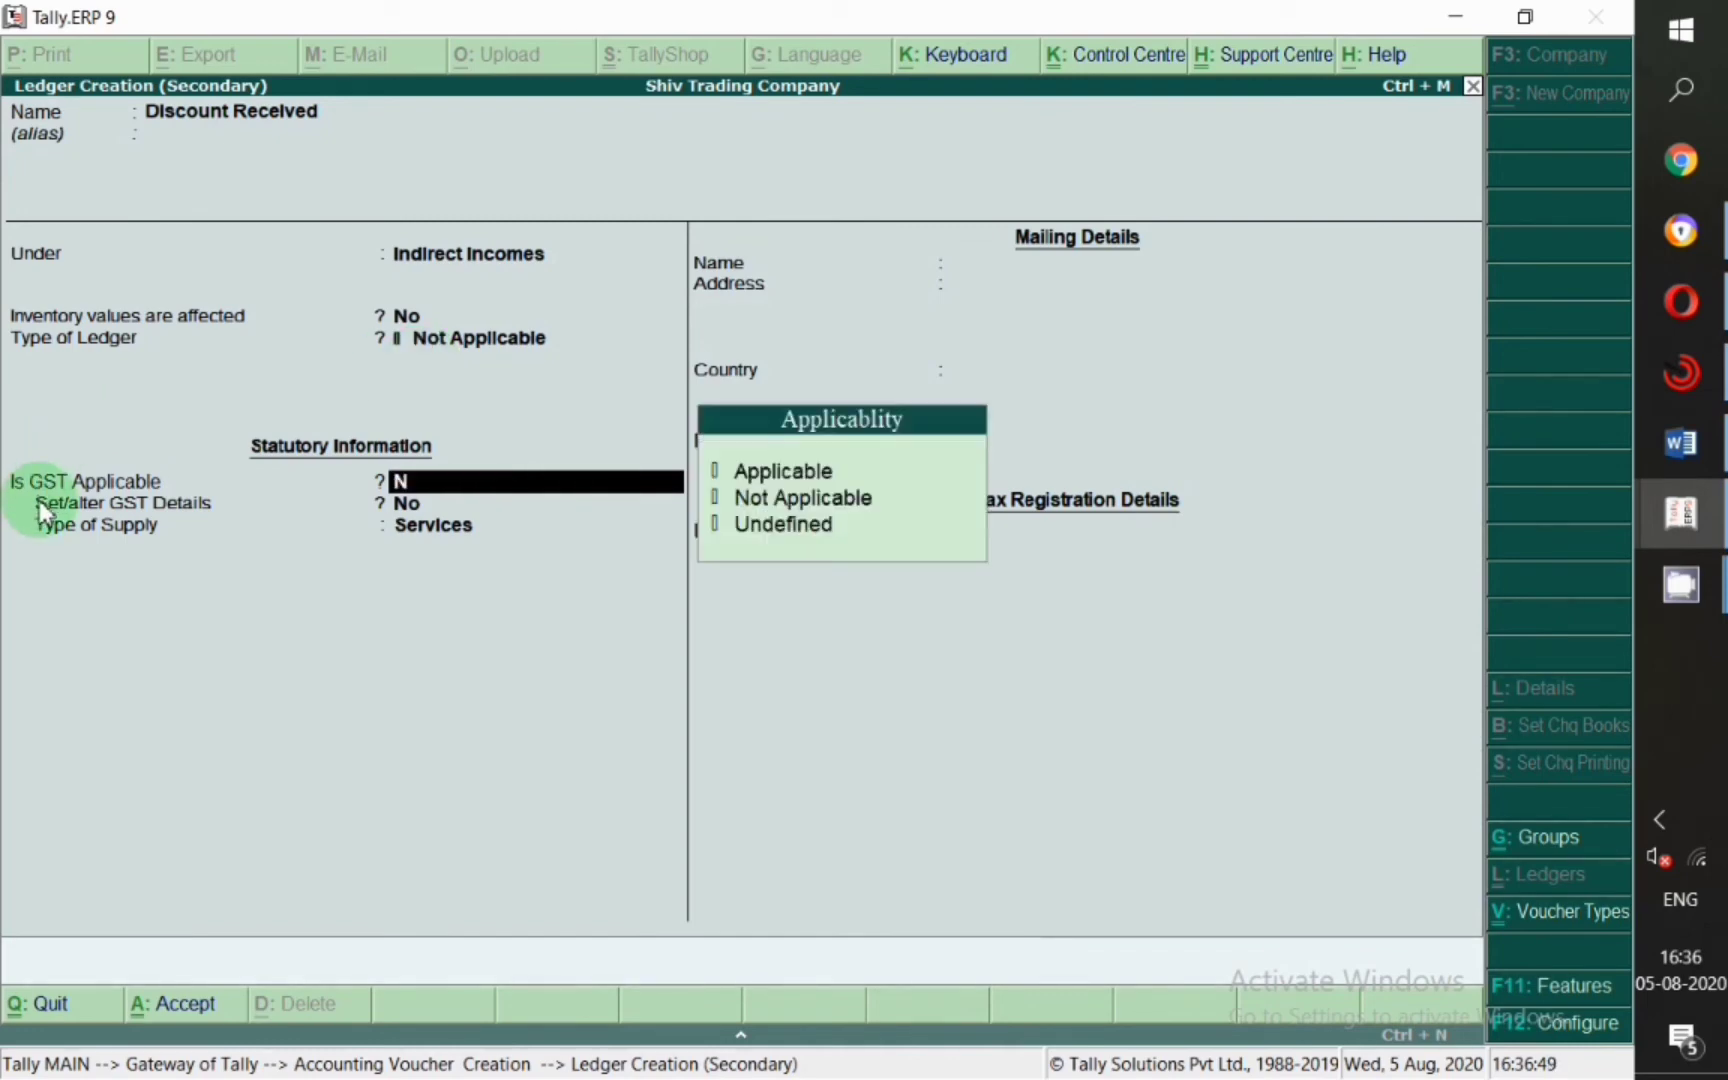
{"action": "key", "text": "Down"}
{"action": "key", "text": "Down"}
{"action": "key", "text": "Return"}
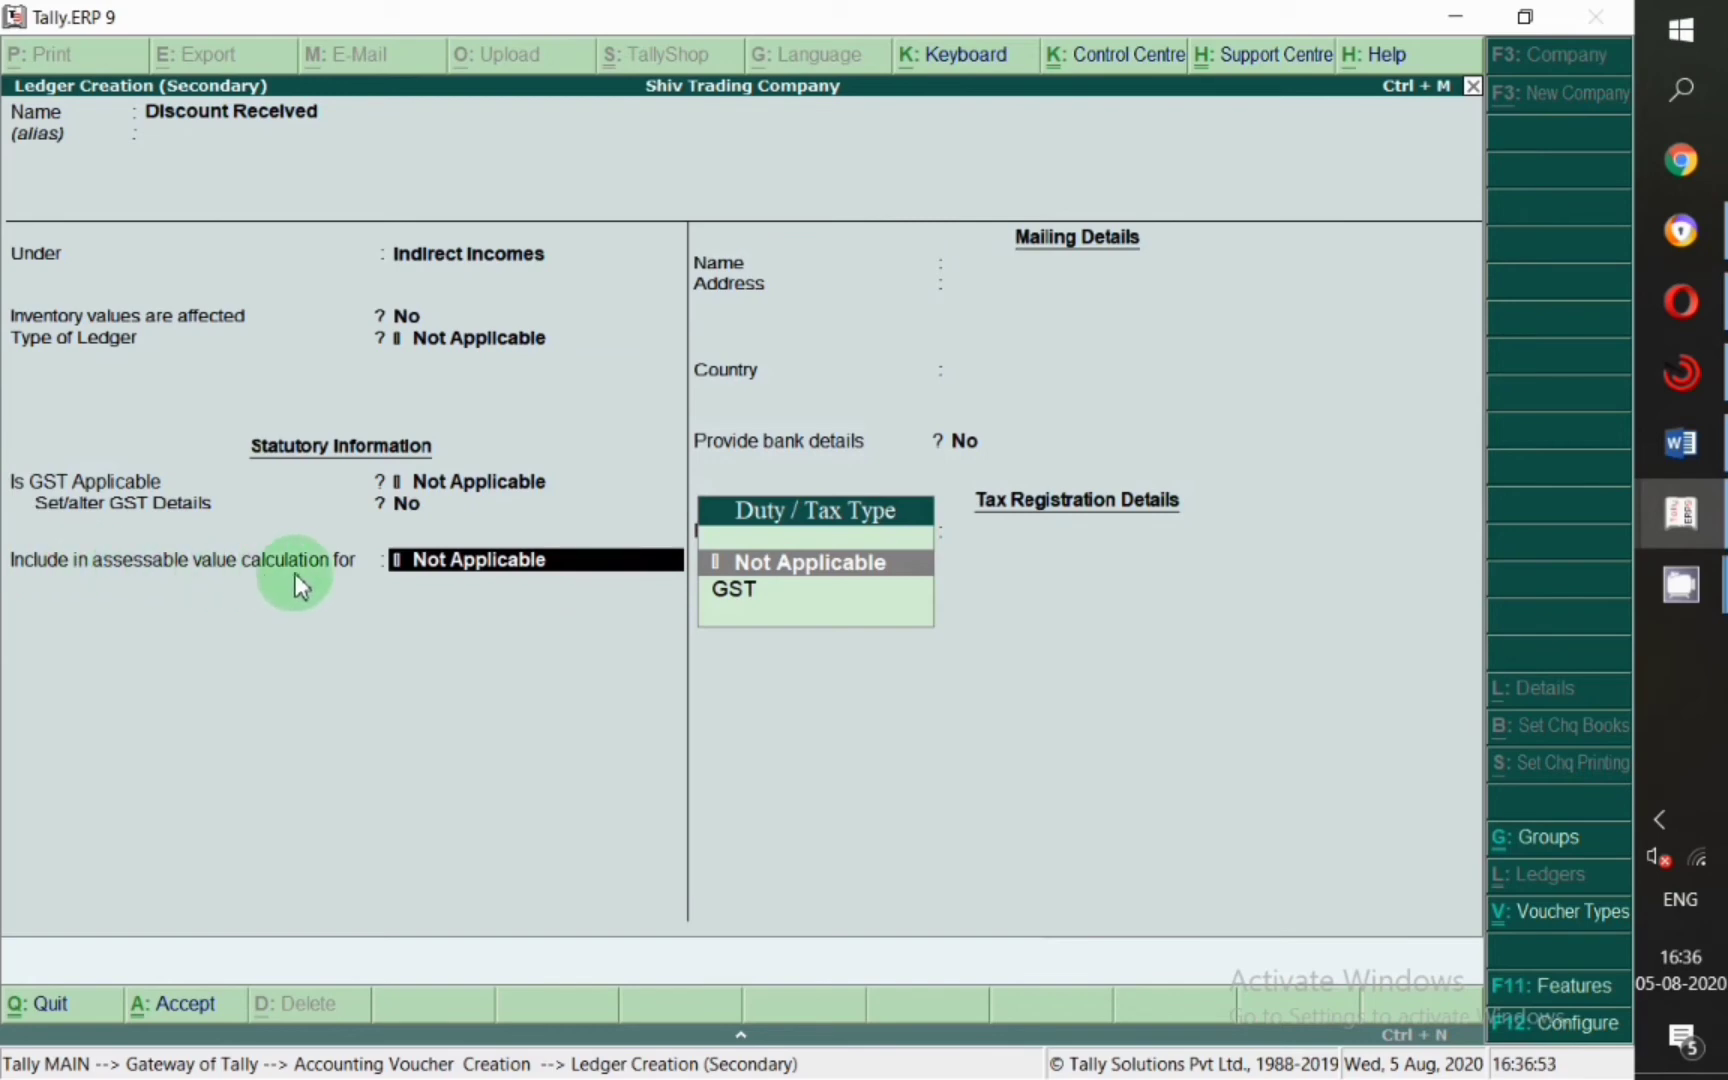
Include the discount ledger in the assessable value for GST, appropriated to Goods and calculated Based on Value, and save it.
{"action": "key", "text": "Down"}
{"action": "key", "text": "Return"}
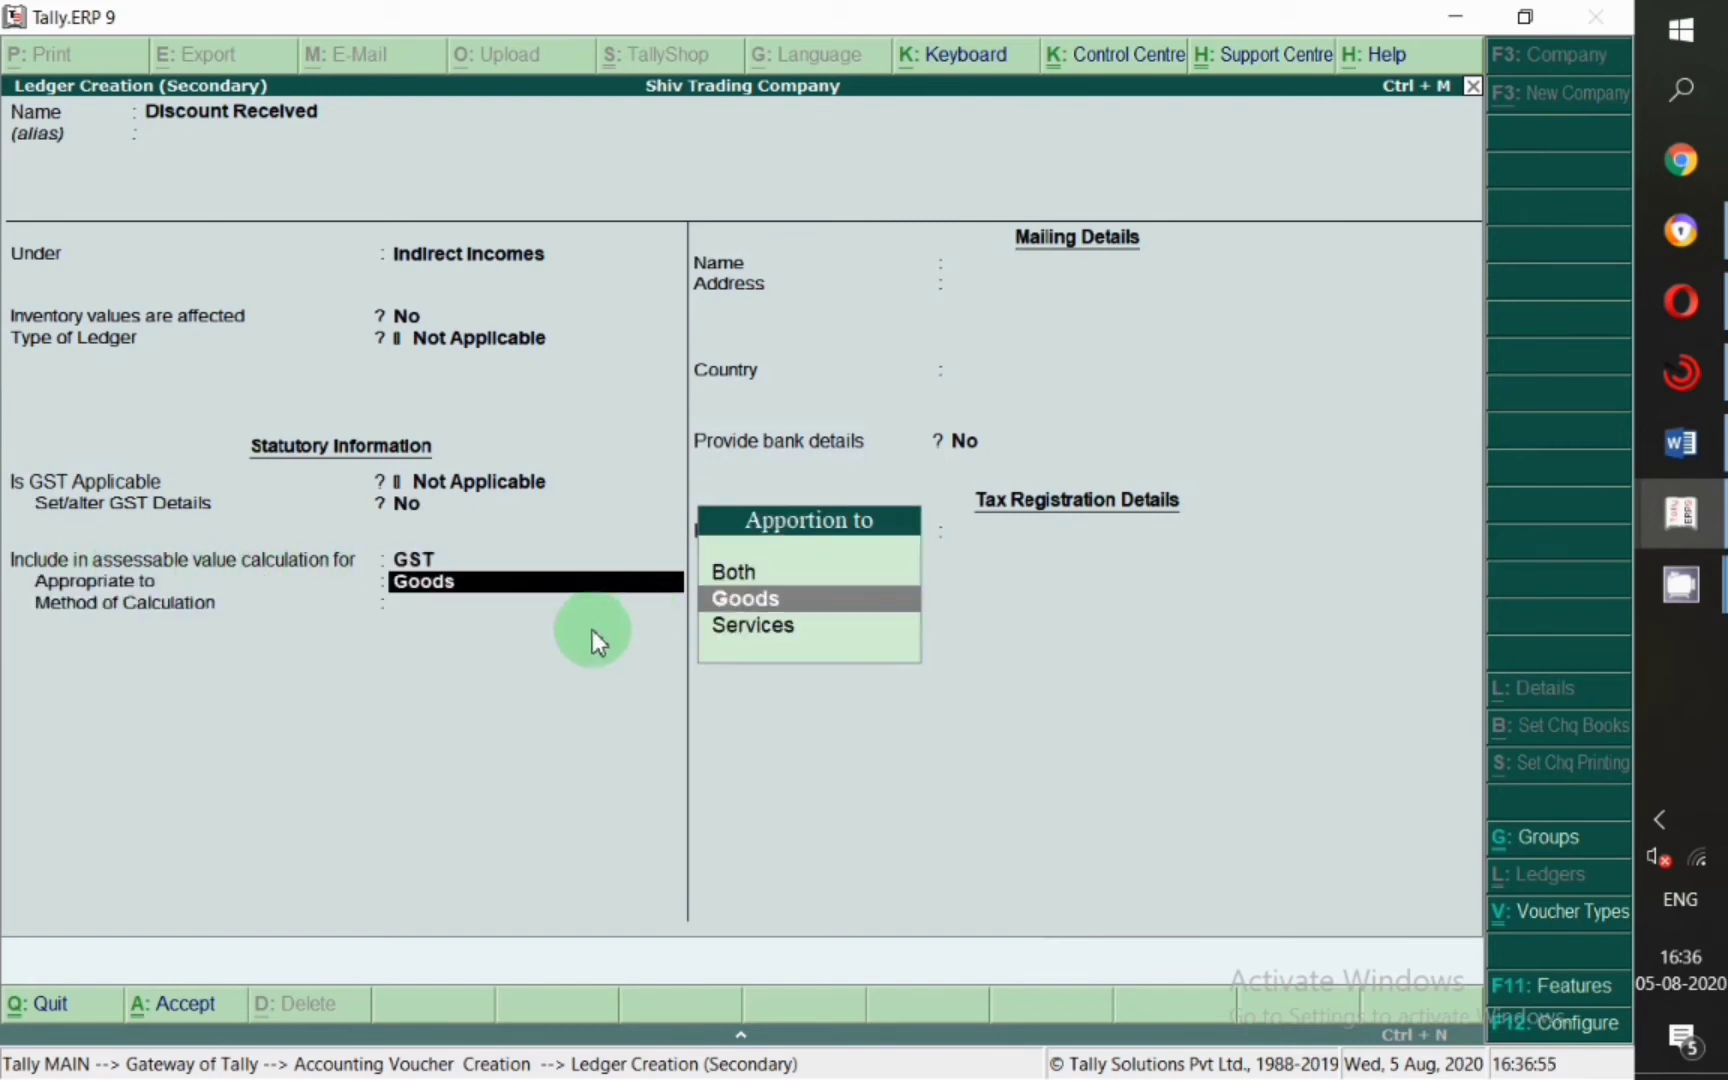
{"action": "key", "text": "Return"}
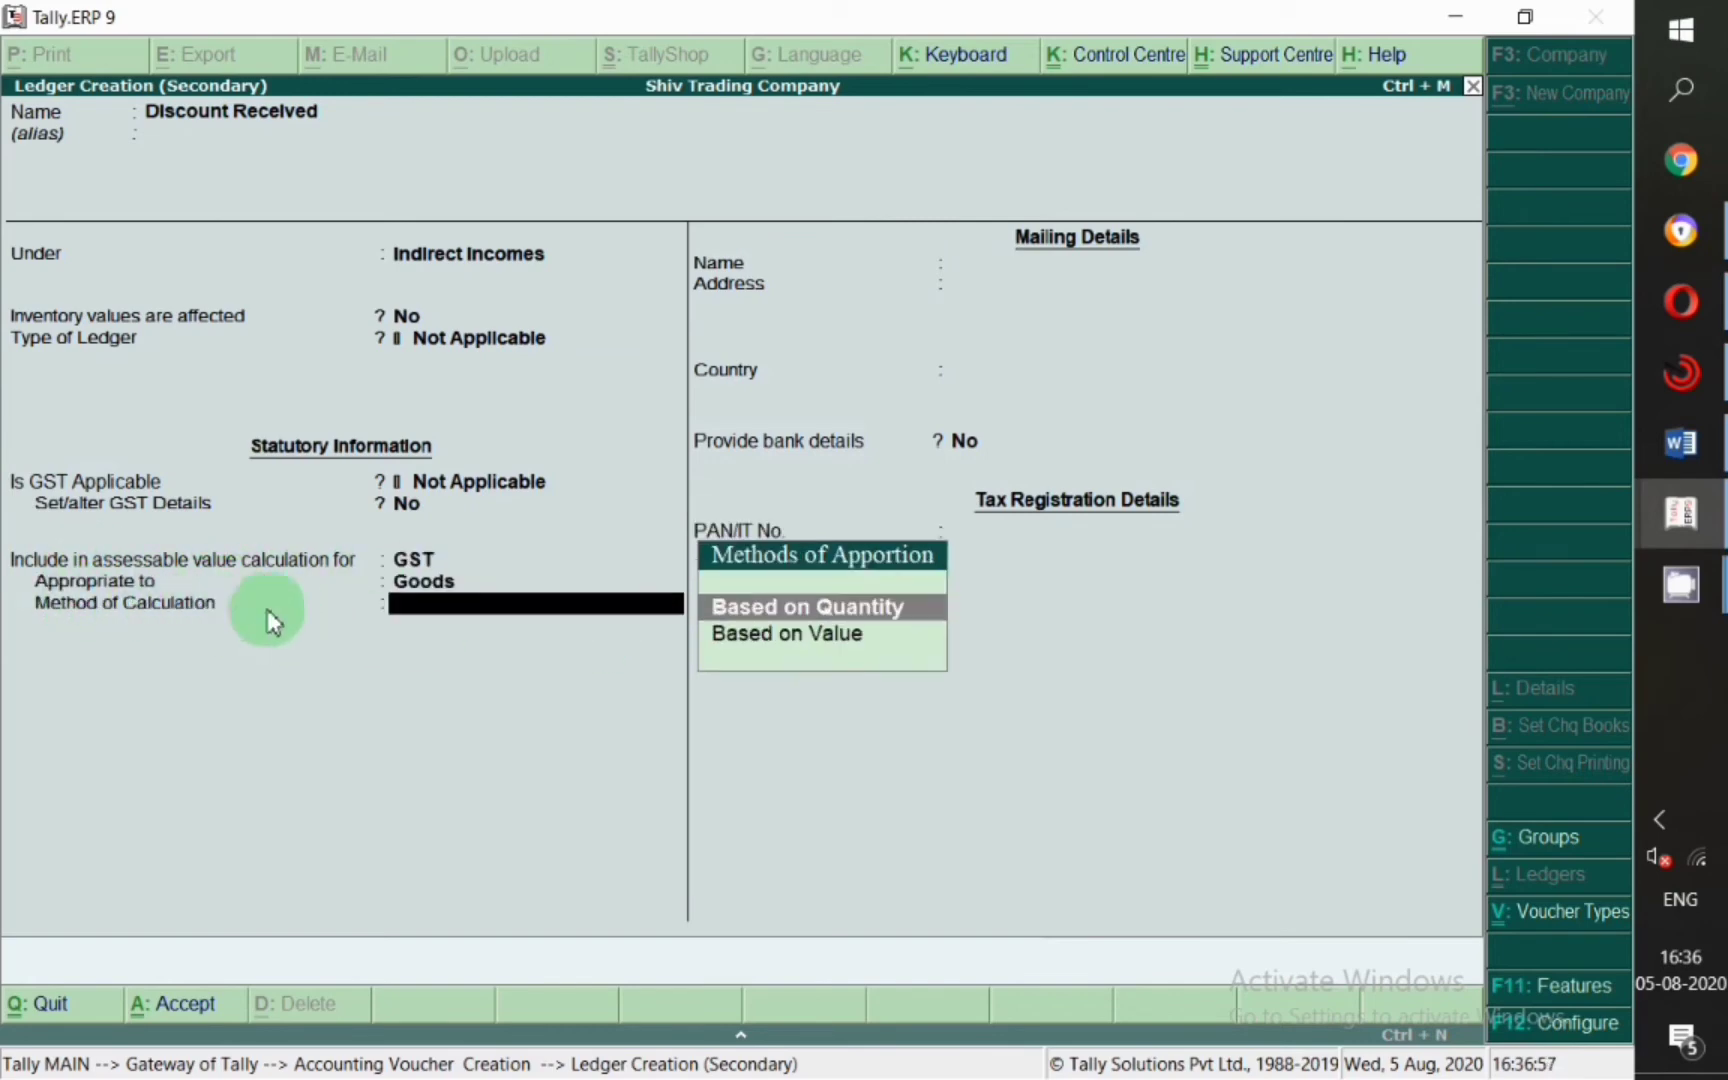
{"action": "left_click", "coordinate": [757, 640]}
{"action": "key", "text": "Return"}
{"action": "key", "text": "Return"}
{"action": "key", "text": "Return"}
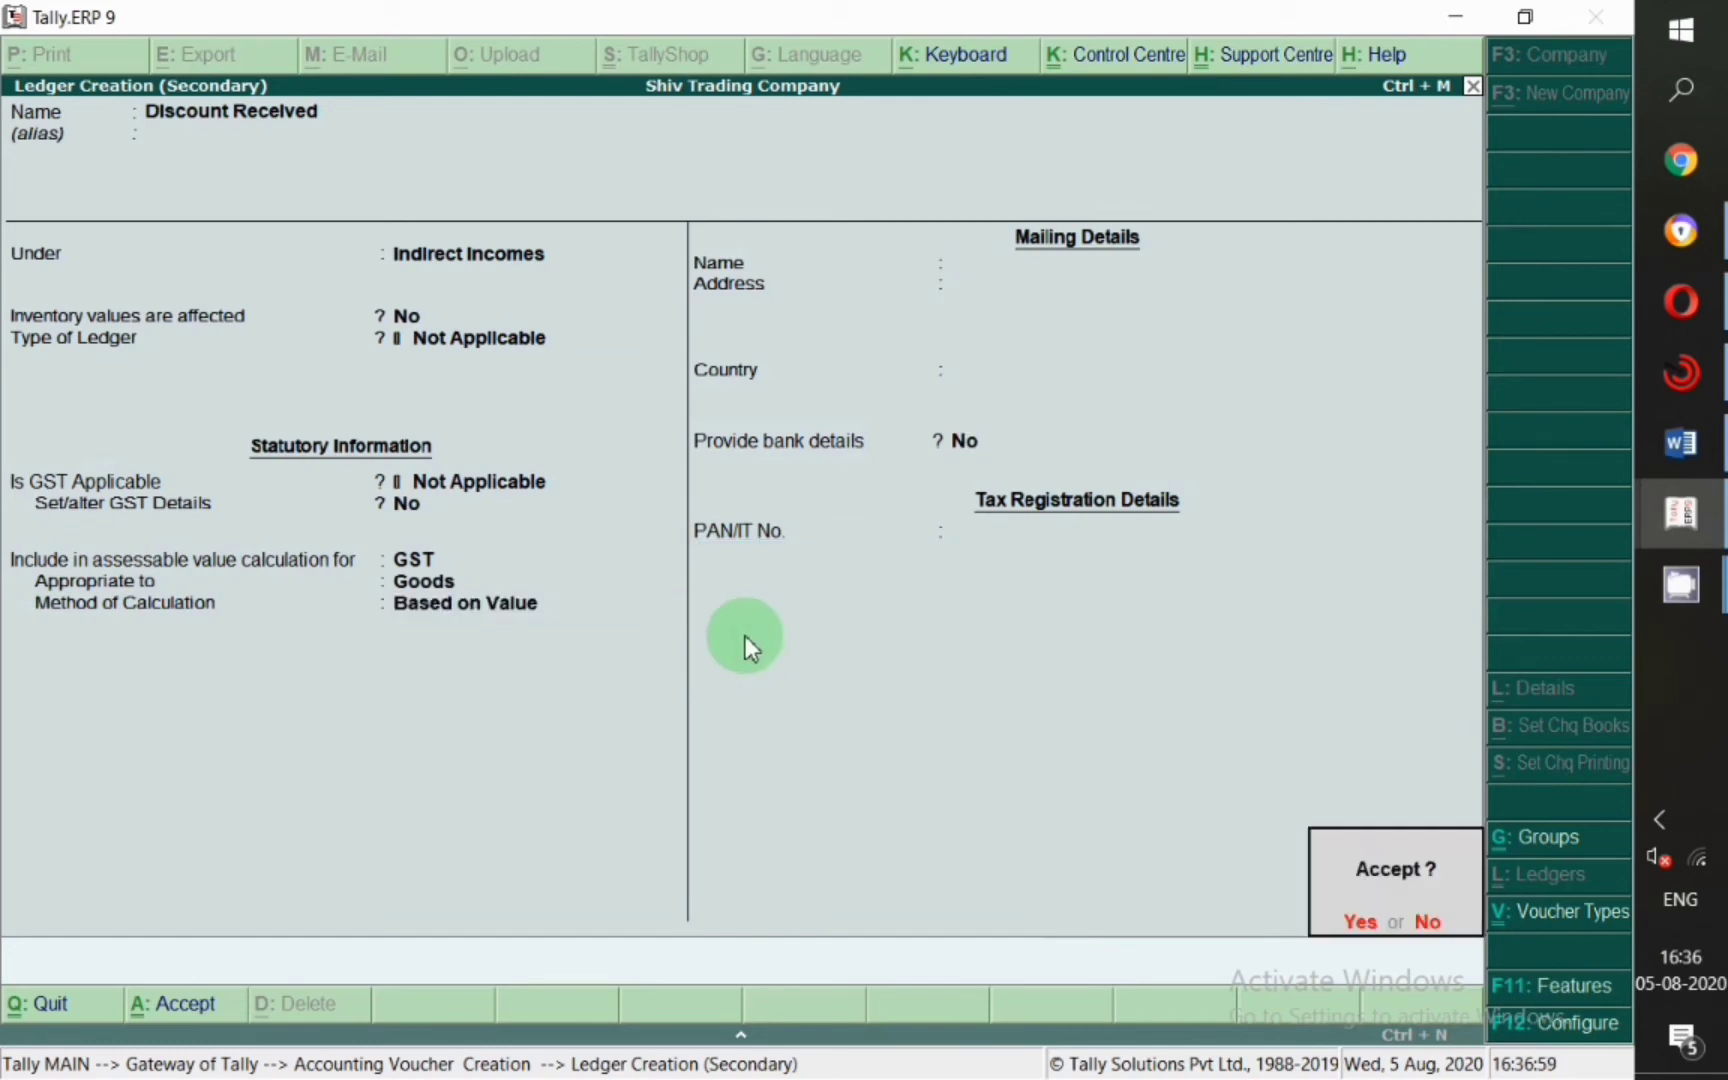
{"action": "key", "text": "Return"}
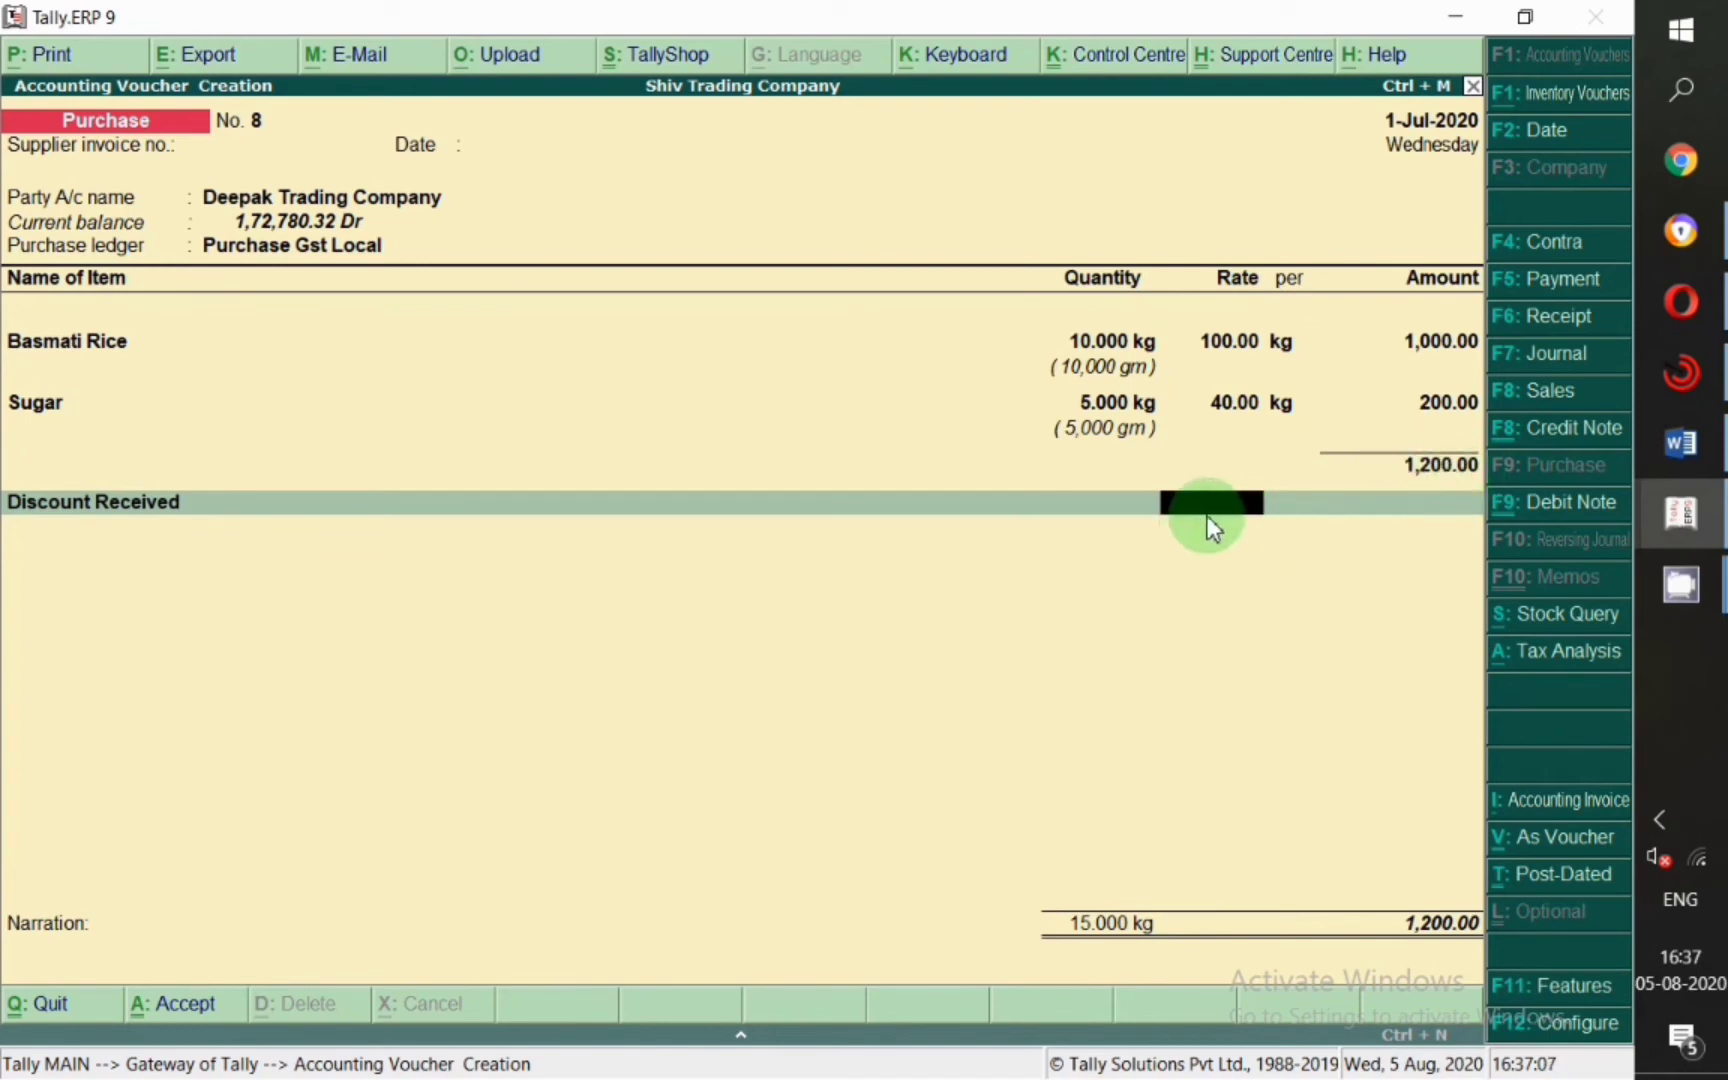
Try a discount rate of -10 % on the Discount Received line of the purchase invoice.
{"action": "key", "text": "Return"}
{"action": "key", "text": "BackSpace"}
{"action": "type", "text": "5"}
{"action": "key", "text": "Return"}
{"action": "key", "text": "BackSpace"}
{"action": "key", "text": "Return"}
{"action": "key", "text": "BackSpace"}
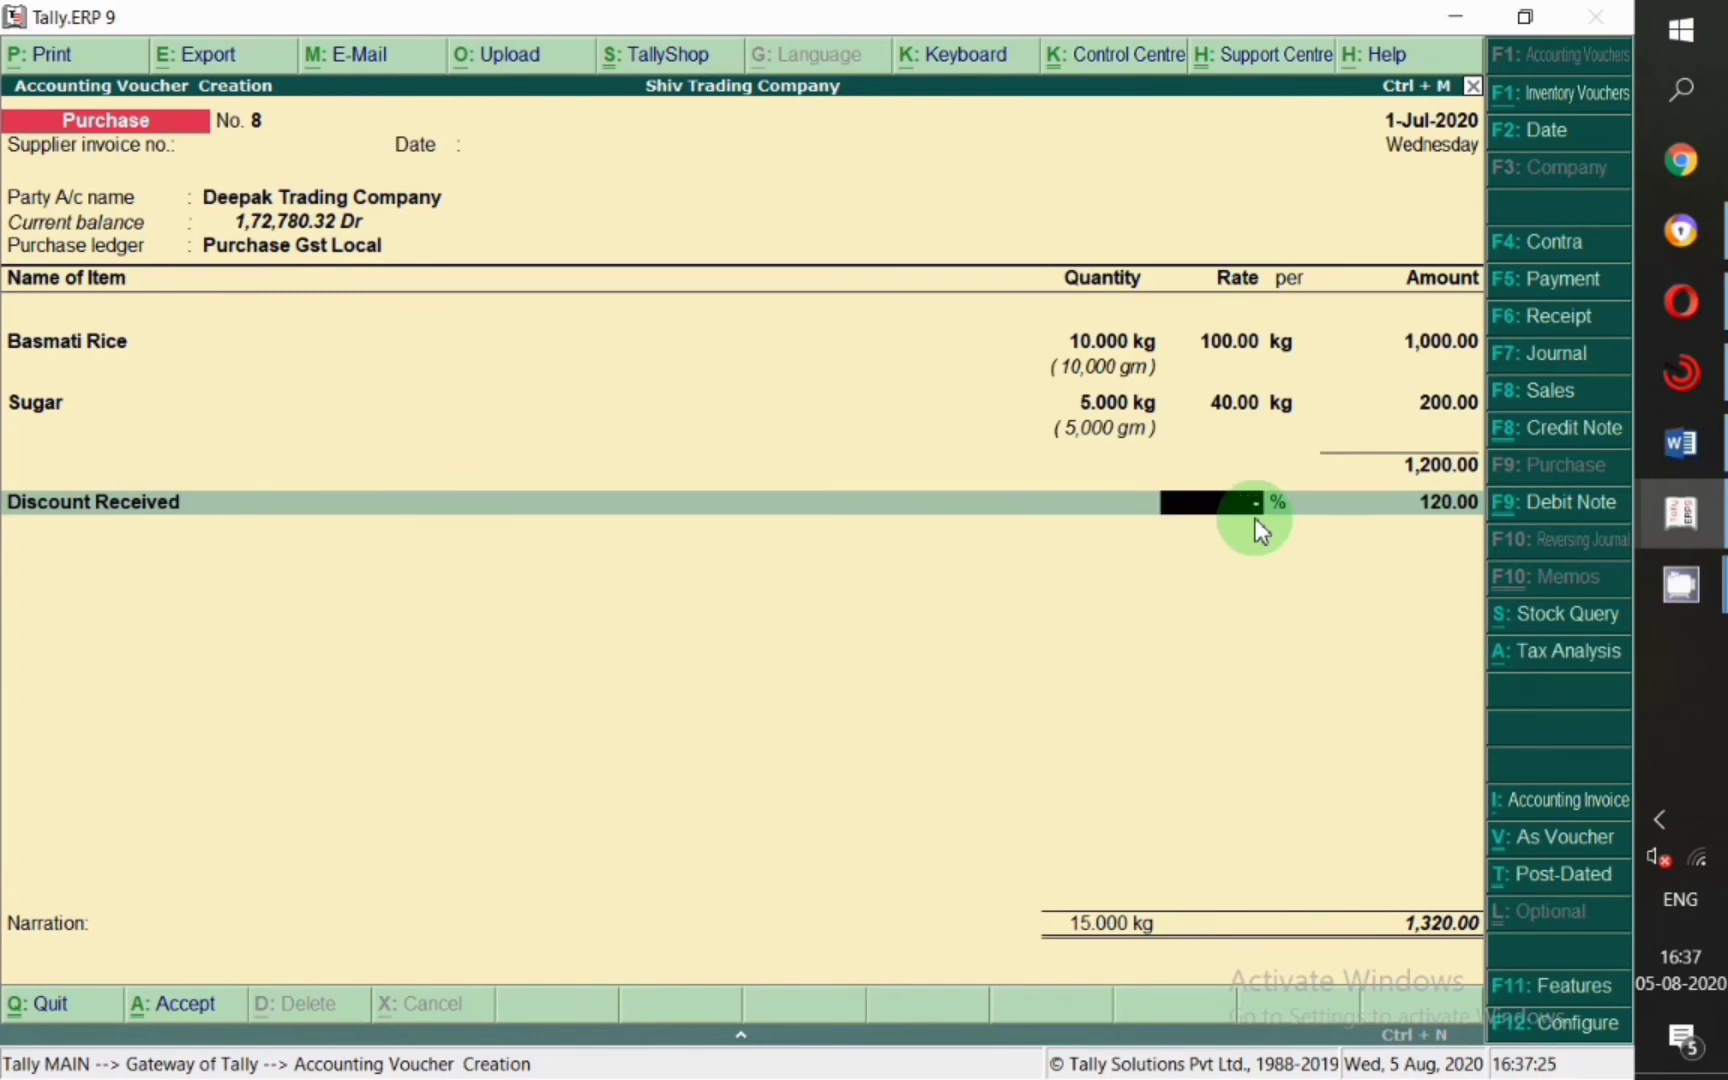
{"action": "type", "text": "0"}
{"action": "key", "text": "Return"}
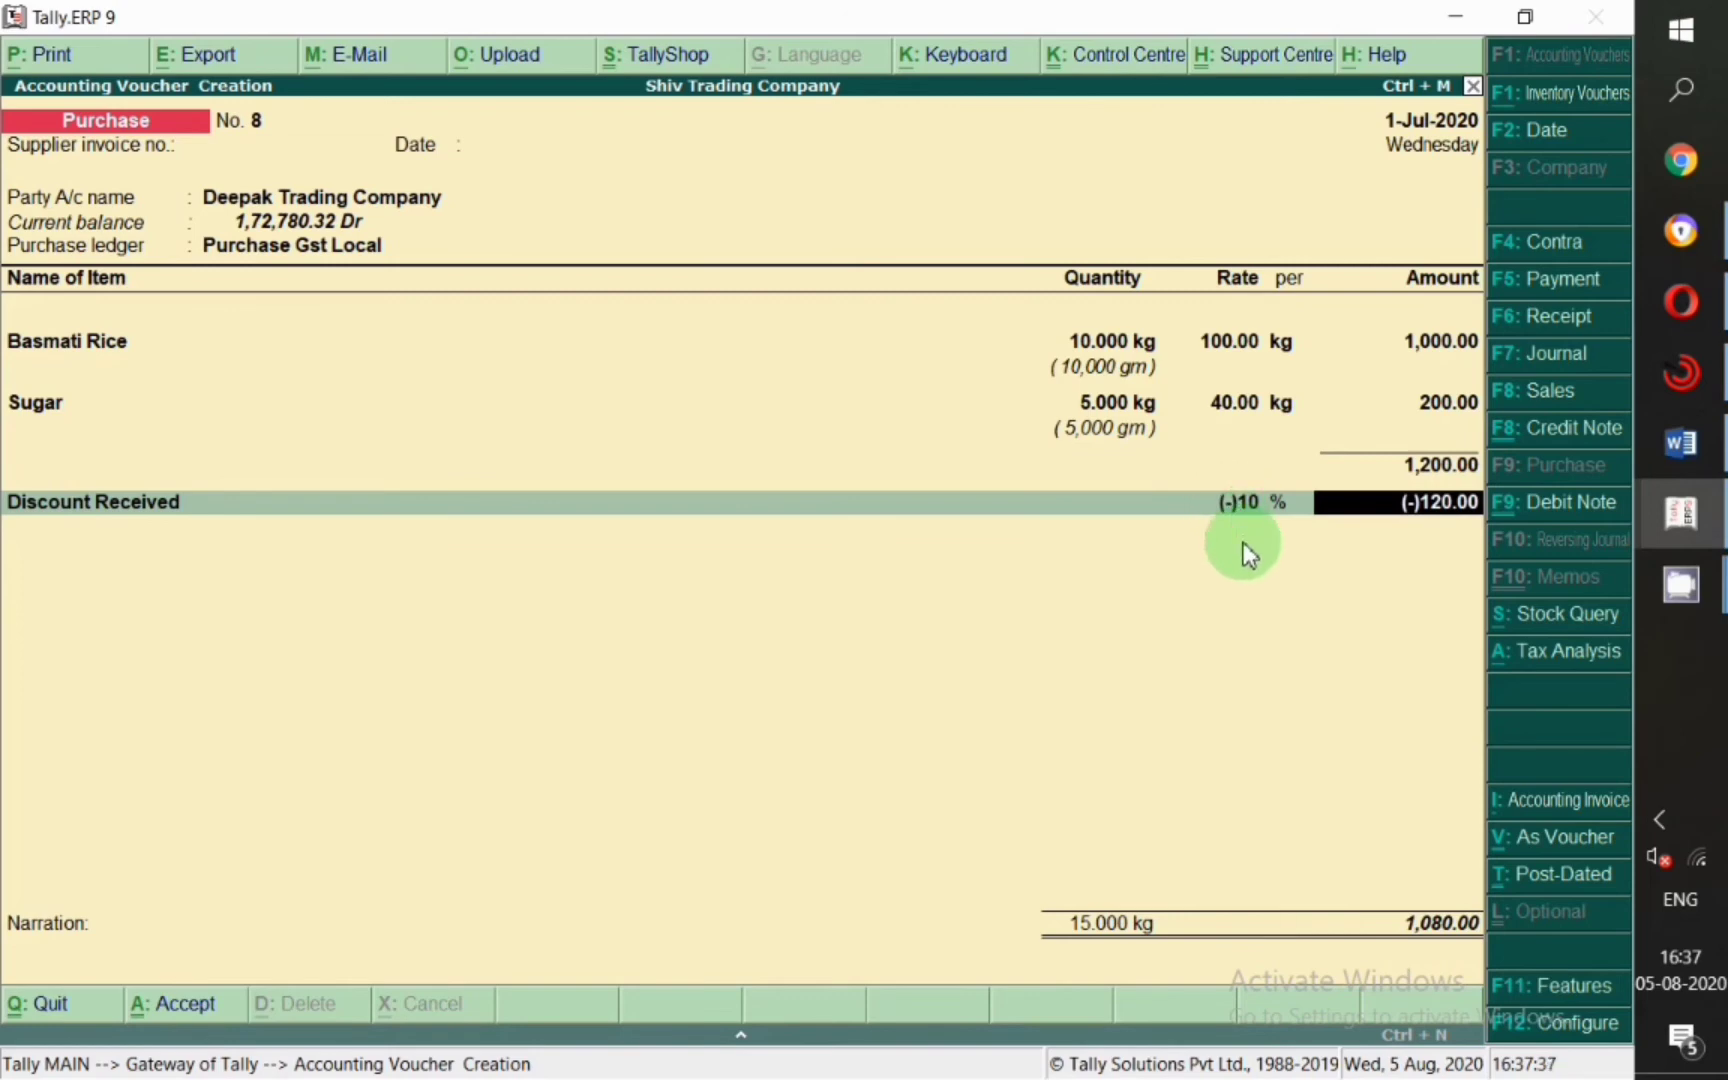
Clear the percentage on the Discount Received line and enter a flat discount of -100 instead.
{"action": "key", "text": "shift+Tab"}
{"action": "key", "text": "BackSpace"}
{"action": "key", "text": "Return"}
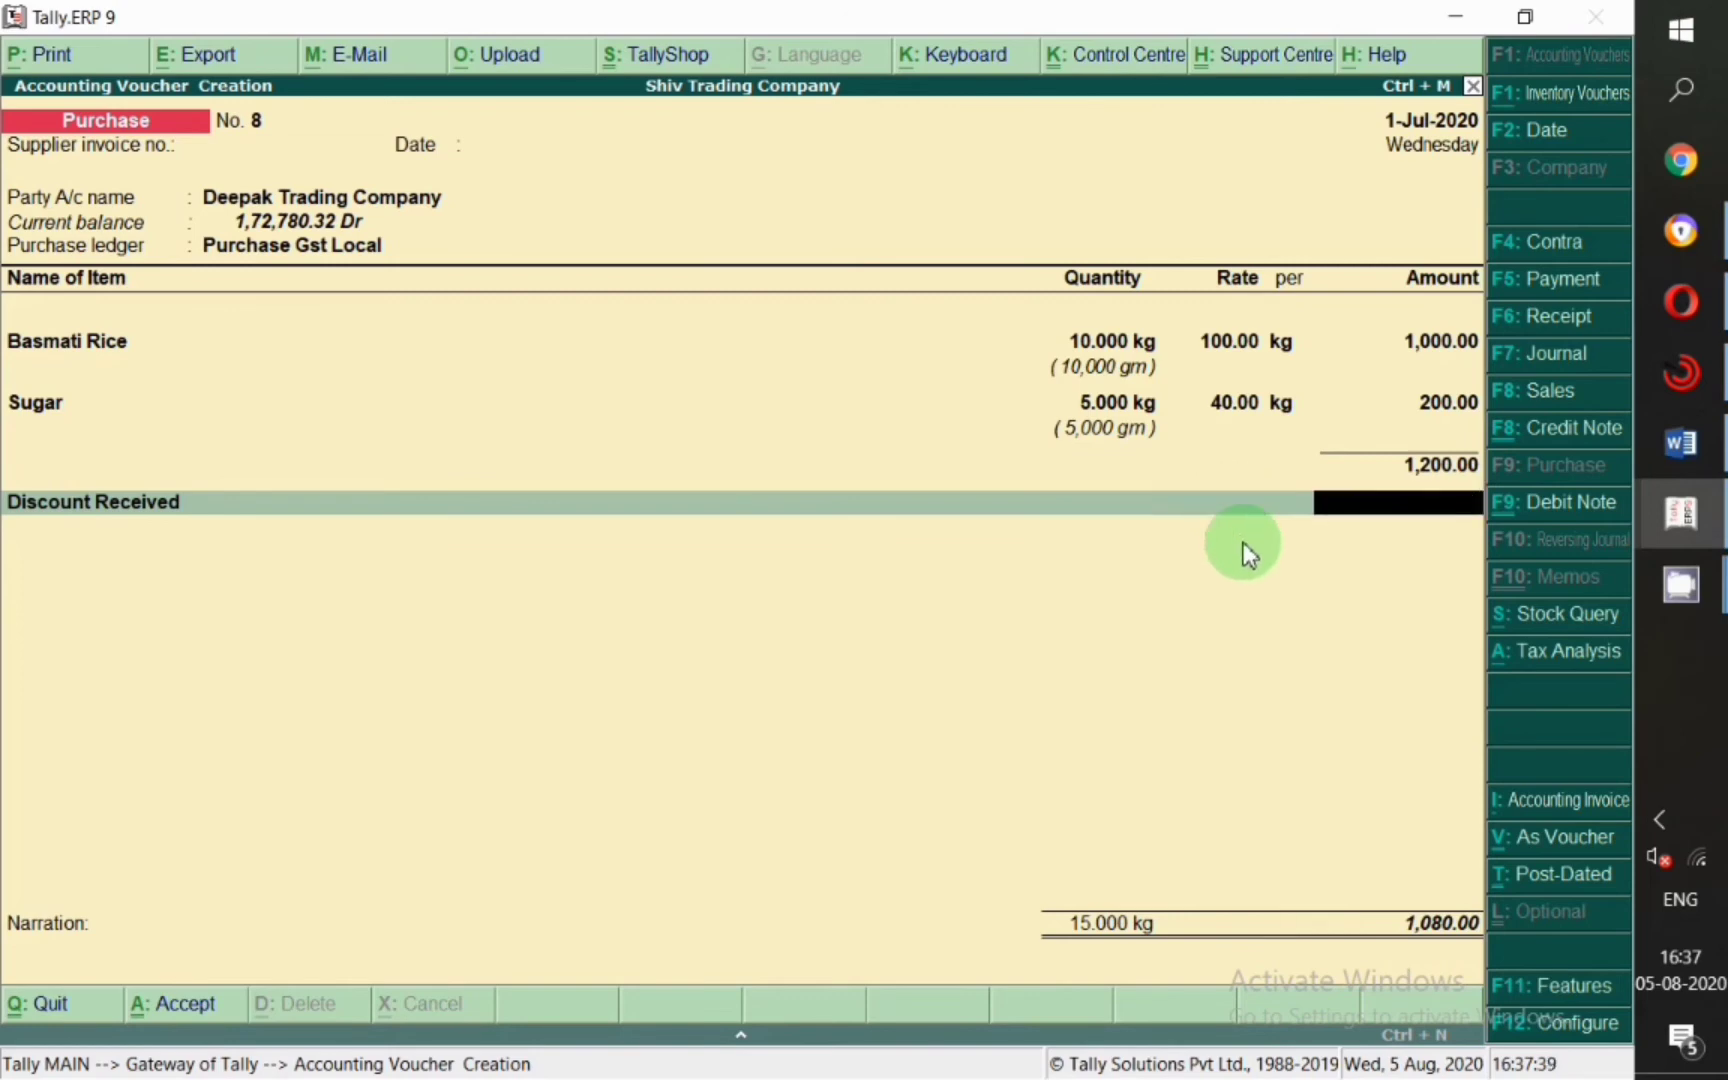
{"action": "key", "text": "BackSpace"}
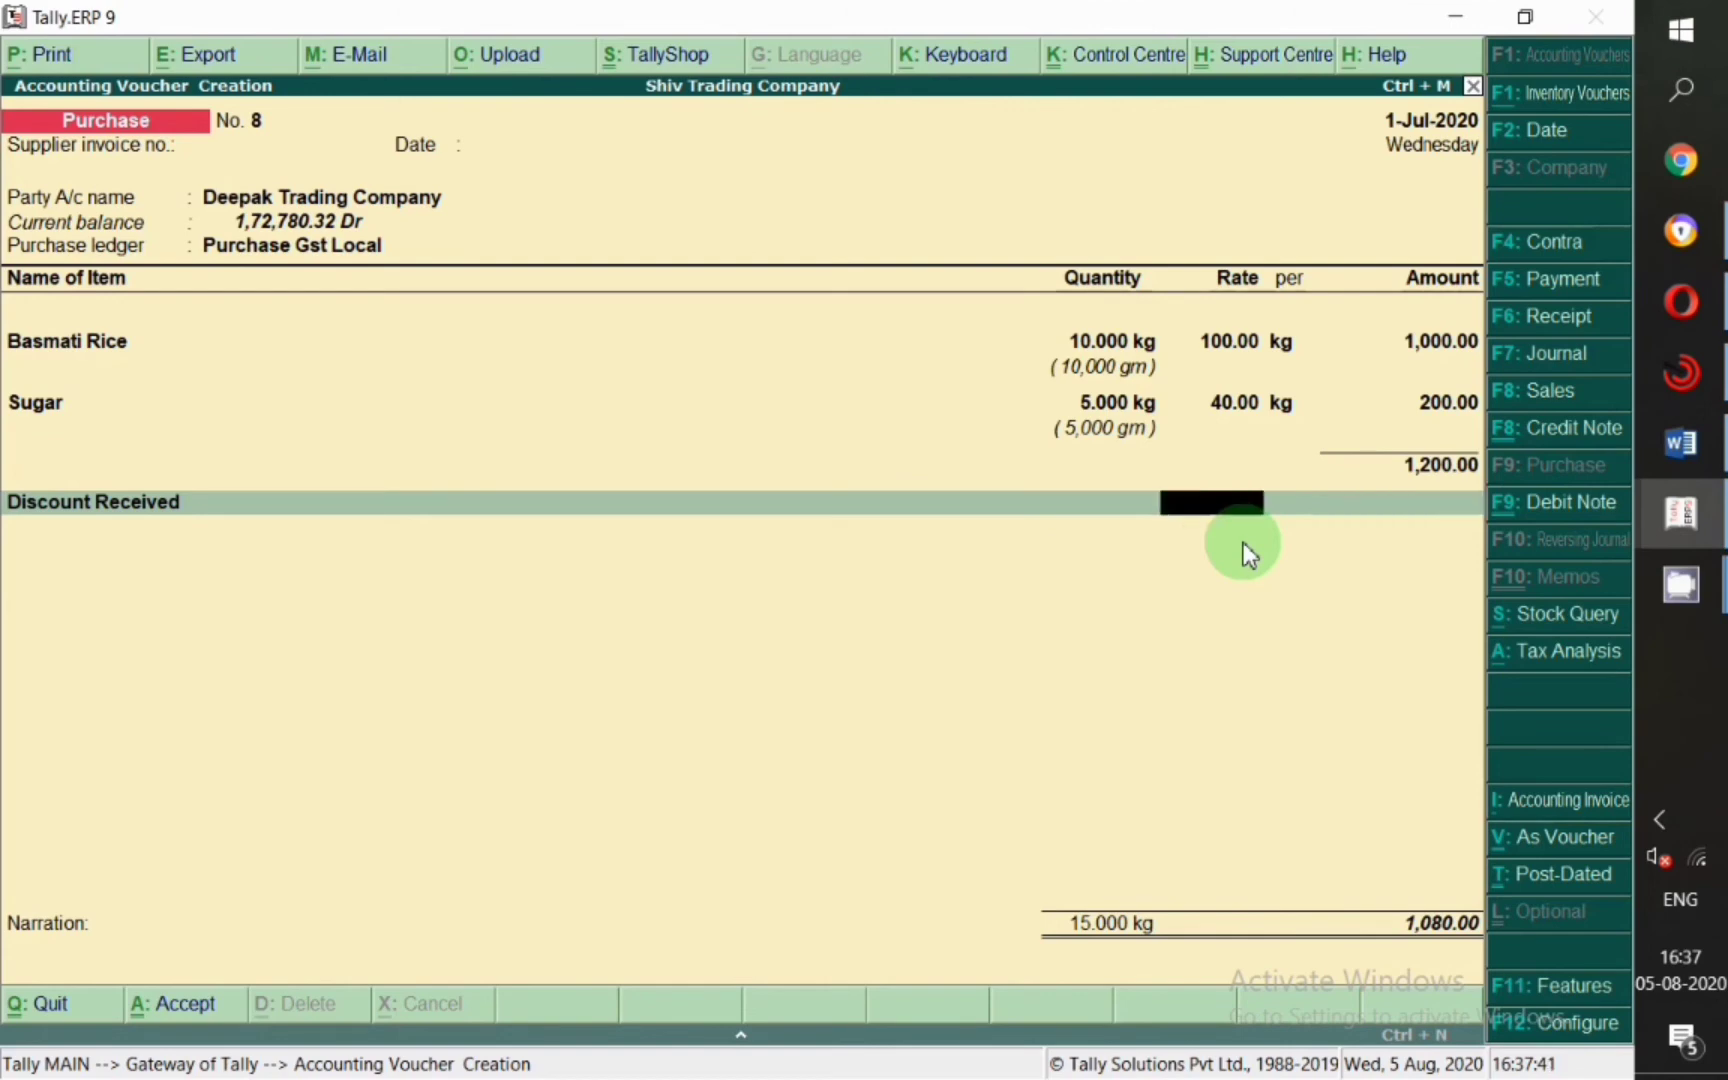
{"action": "key", "text": "Return"}
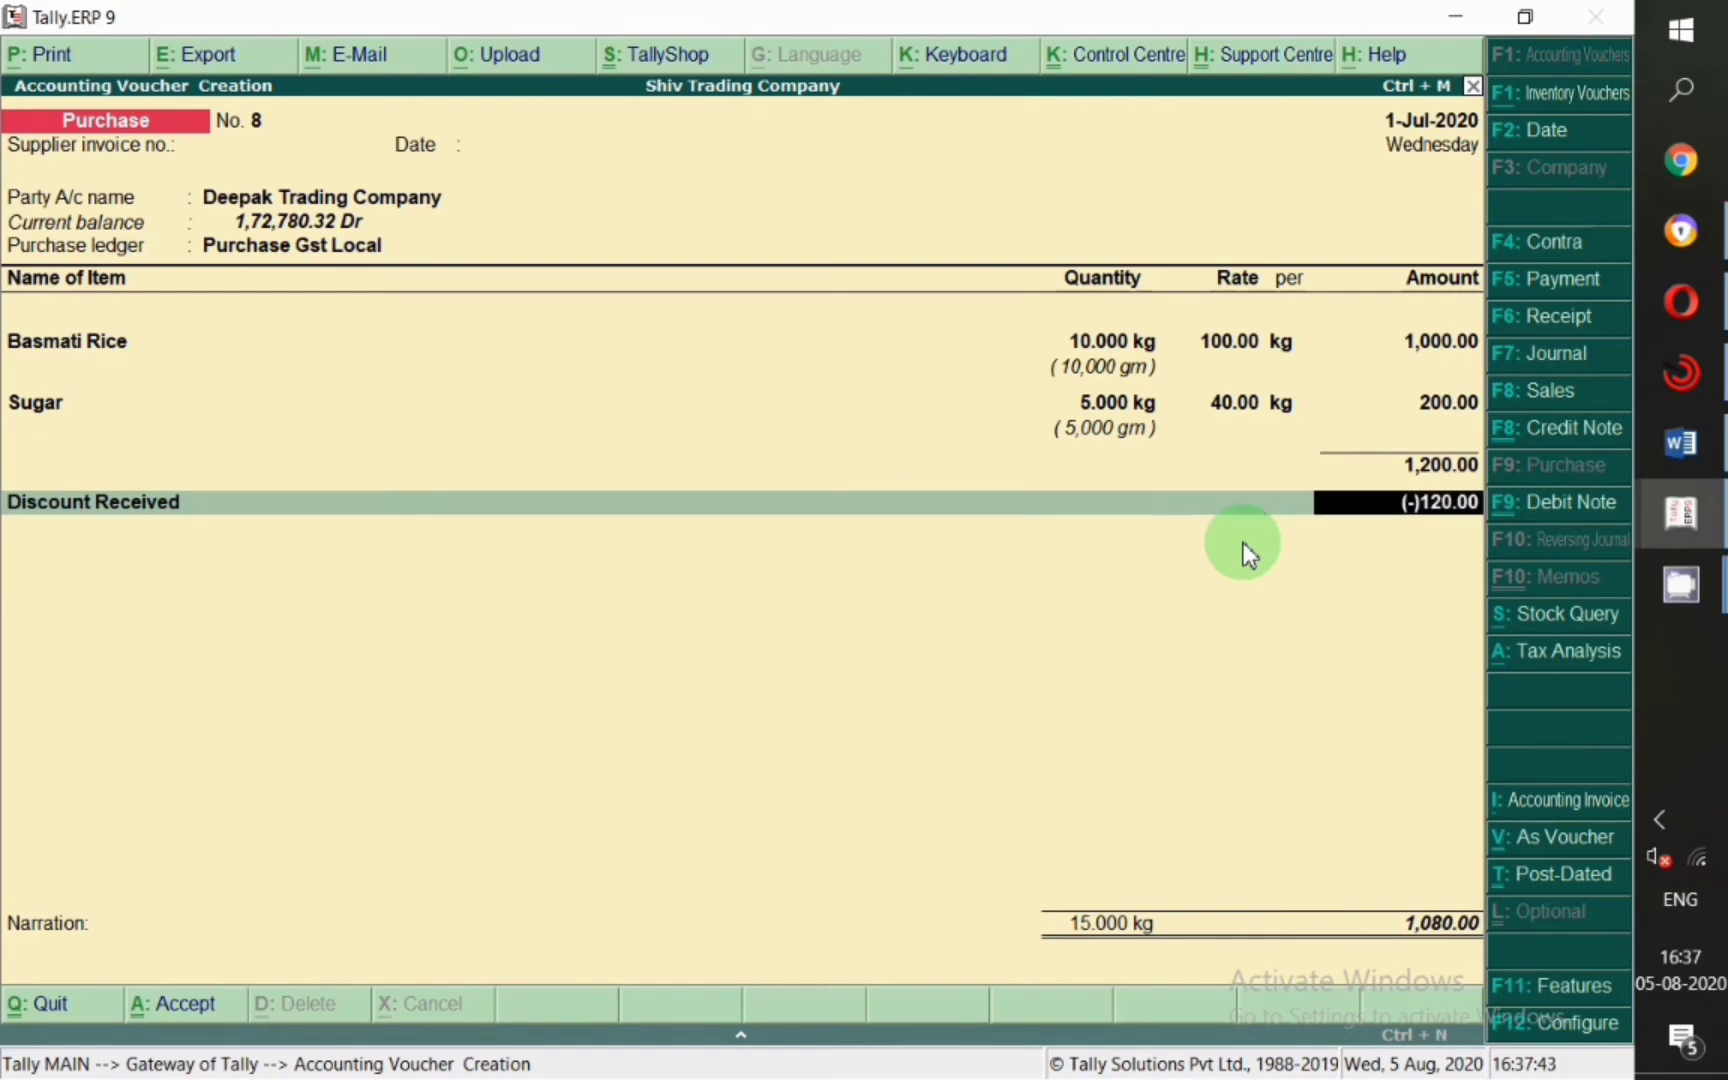
{"action": "key", "text": "BackSpace"}
{"action": "key", "text": "BackSpace"}
{"action": "key", "text": "Return"}
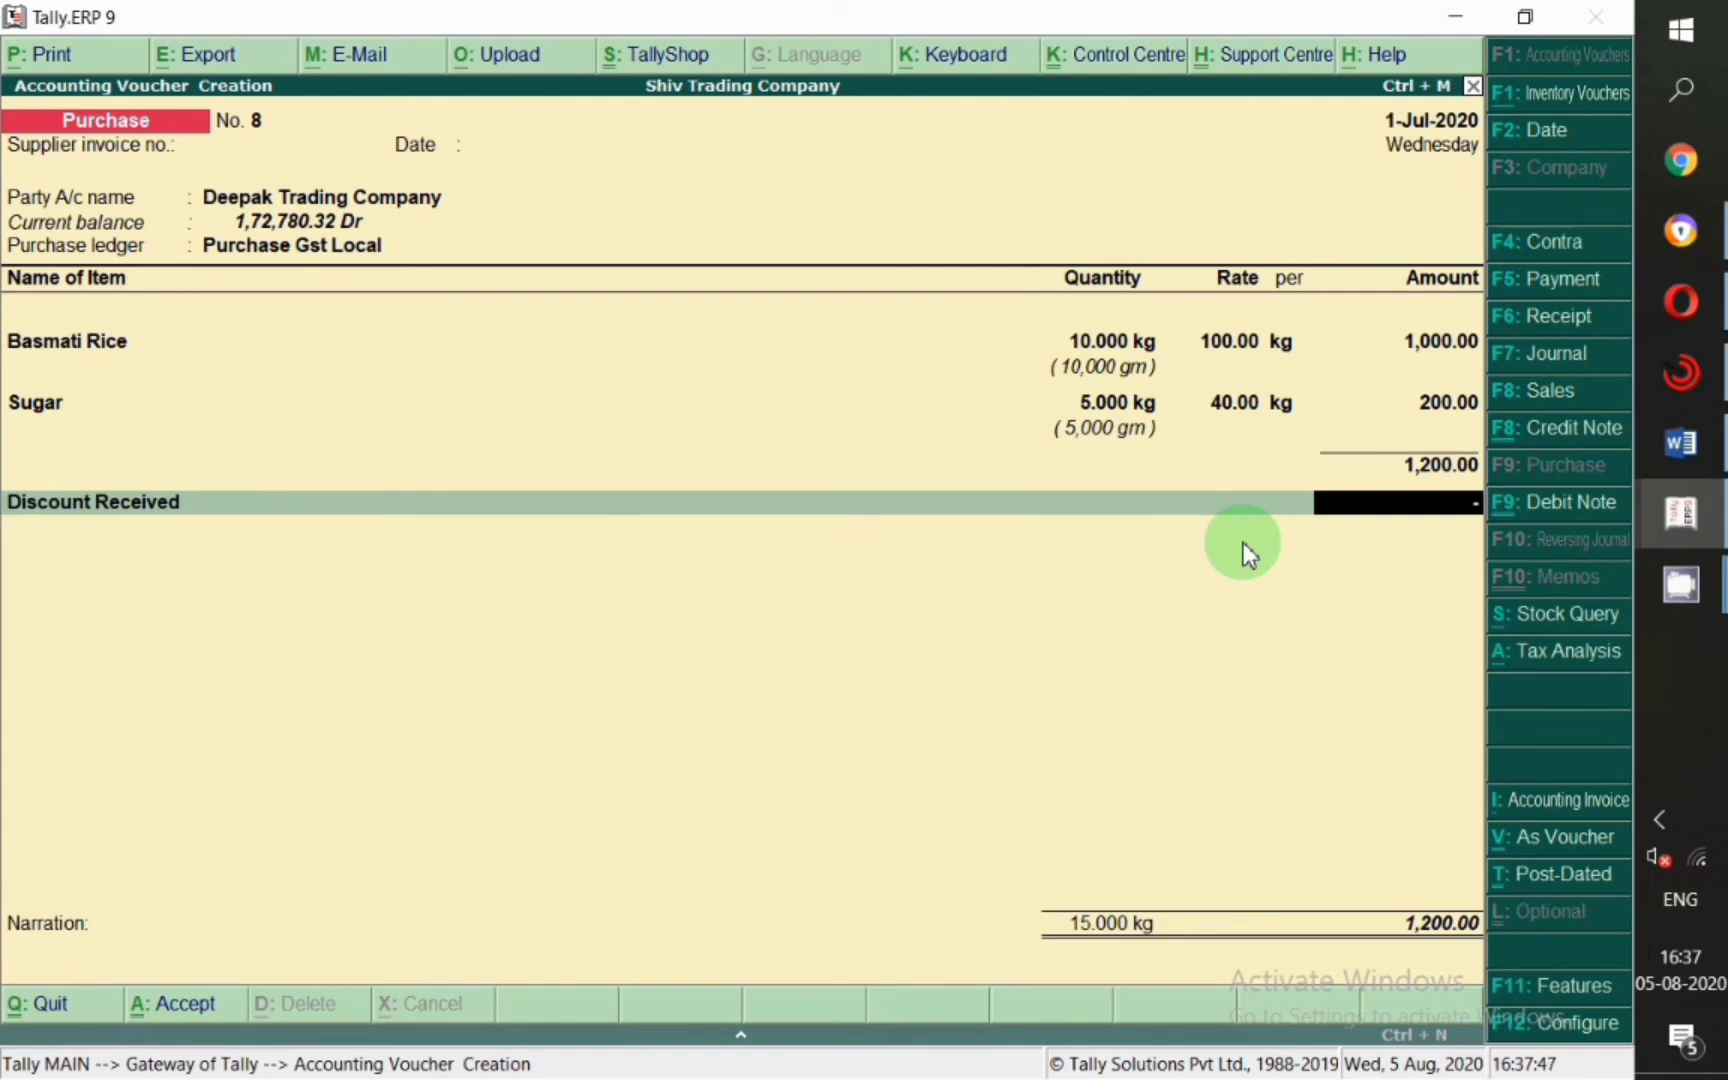
{"action": "type", "text": "-100"}
{"action": "key", "text": "Return"}
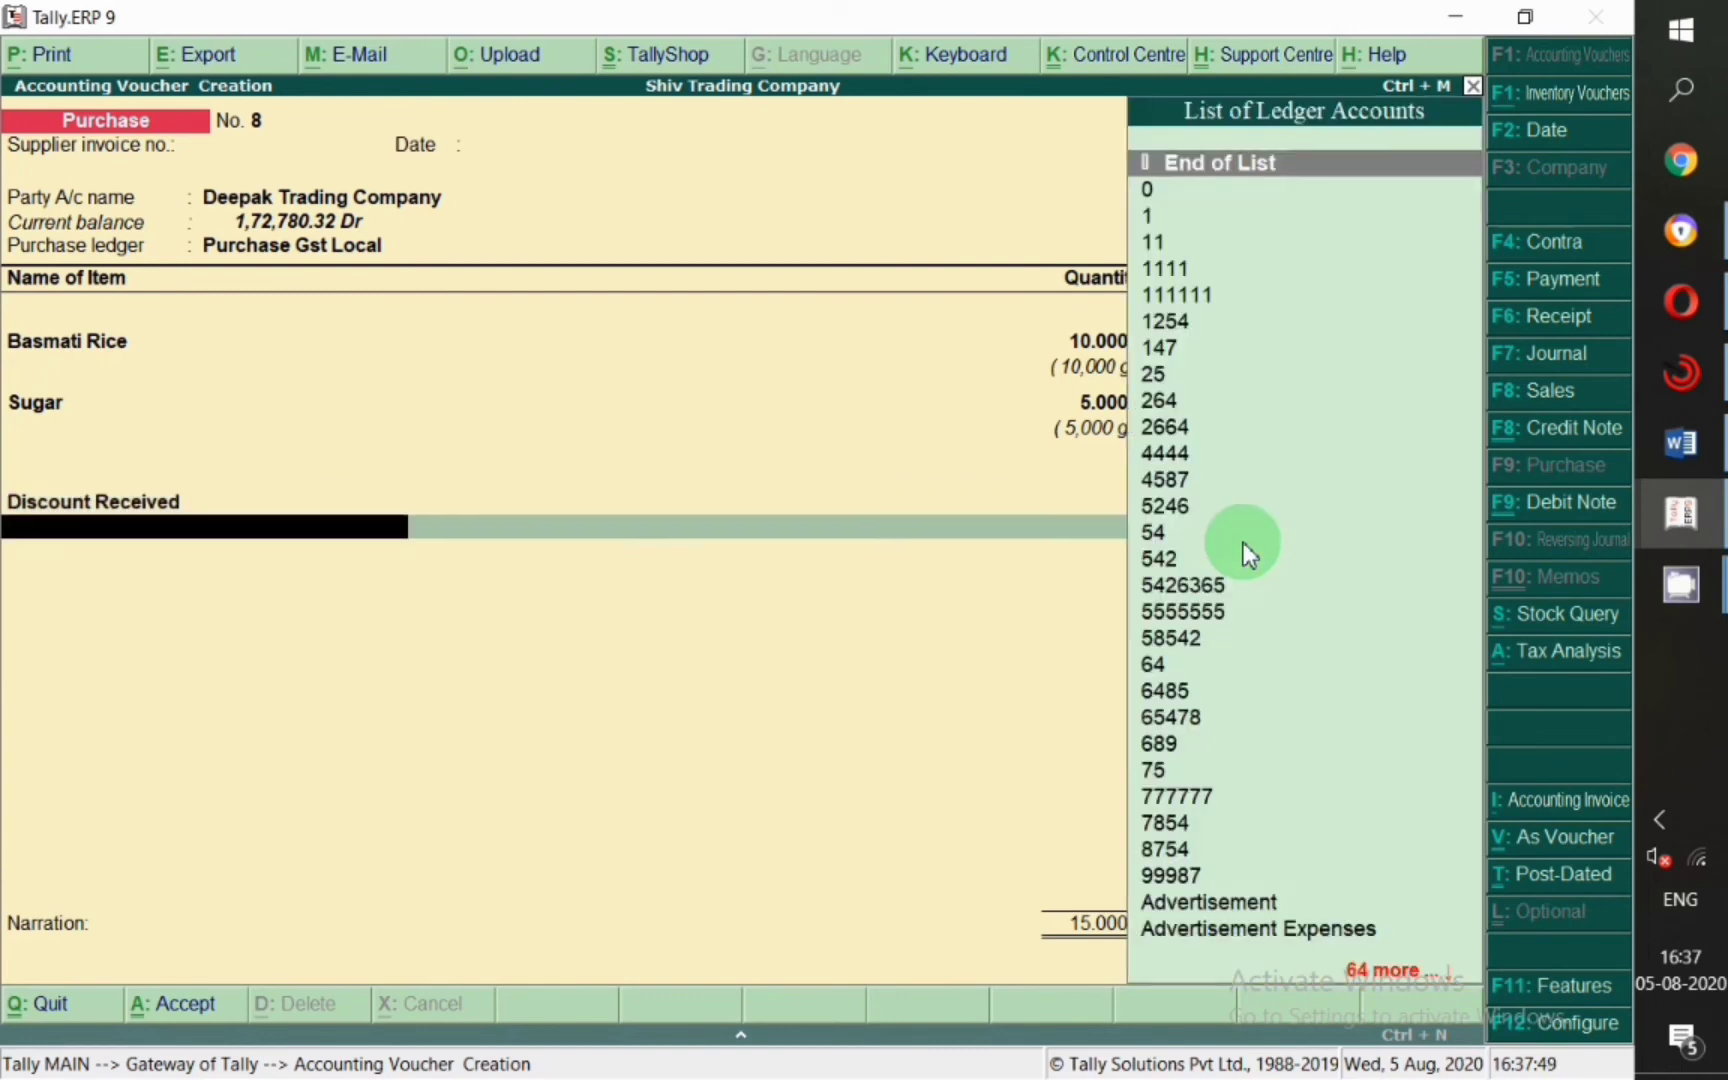
{"action": "type", "text": "Cgs"}
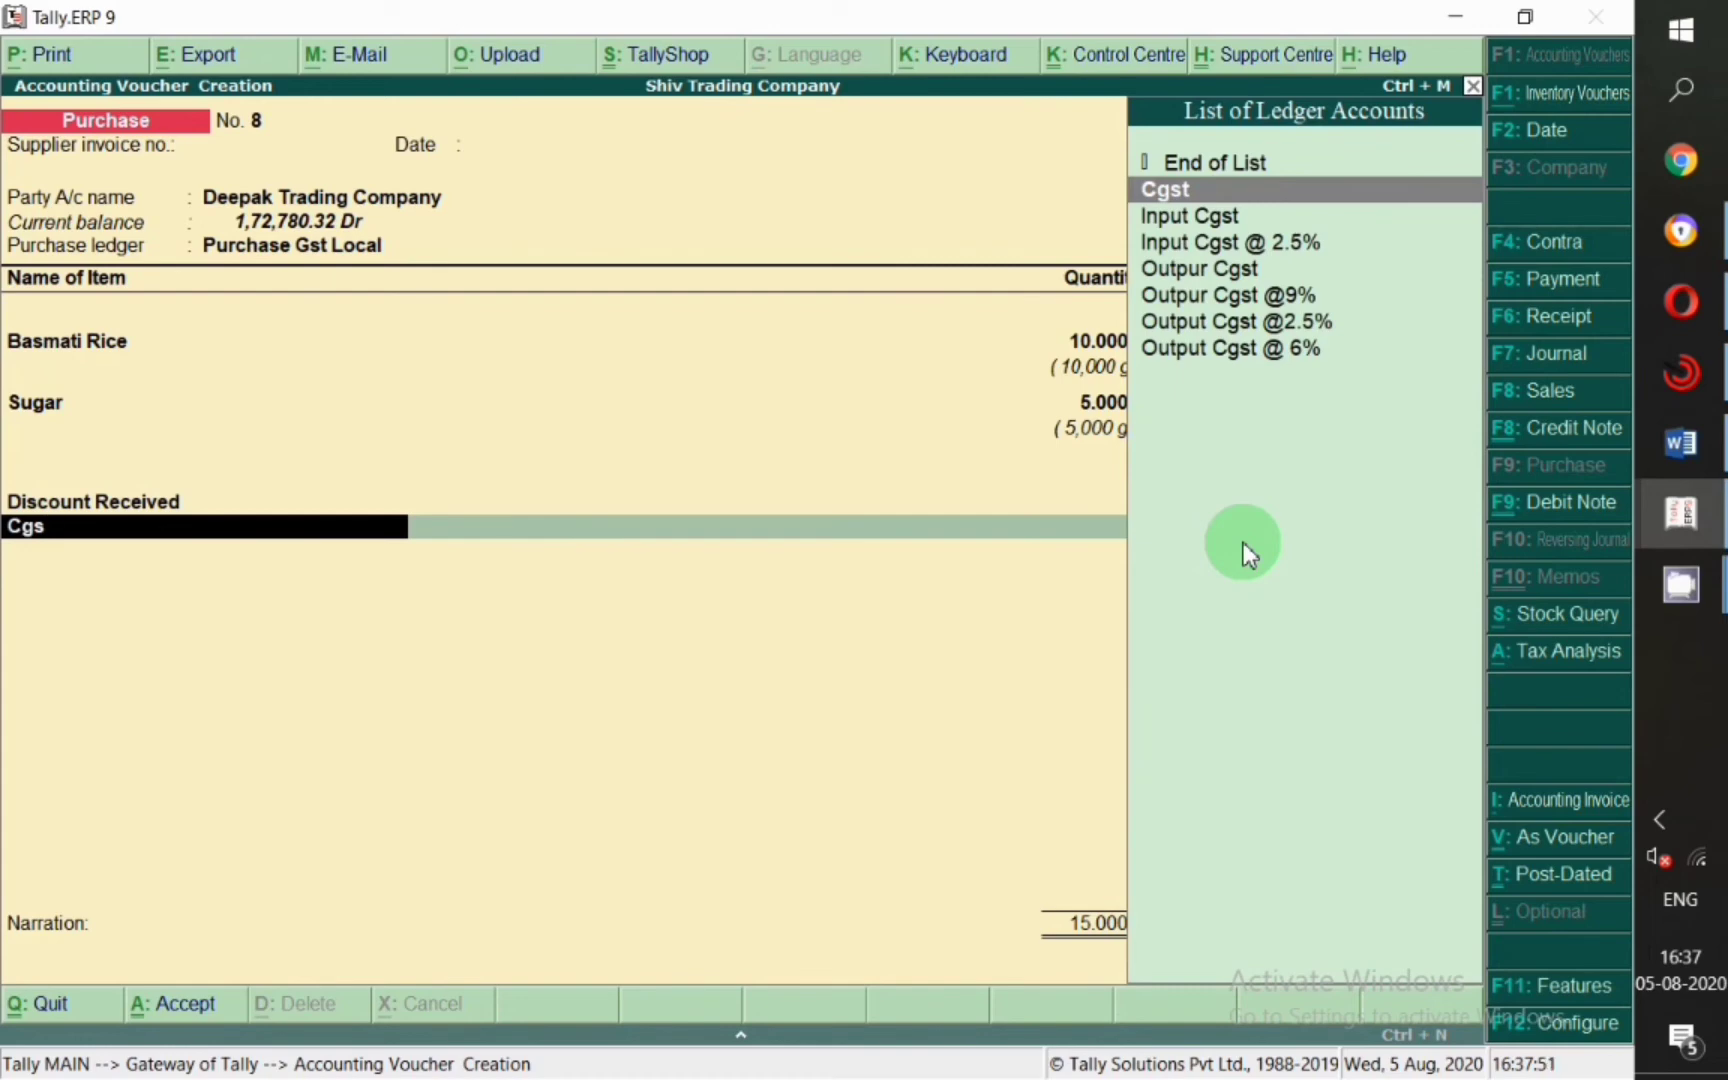
{"action": "key", "text": "Down"}
{"action": "key", "text": "Down"}
{"action": "key", "text": "Down"}
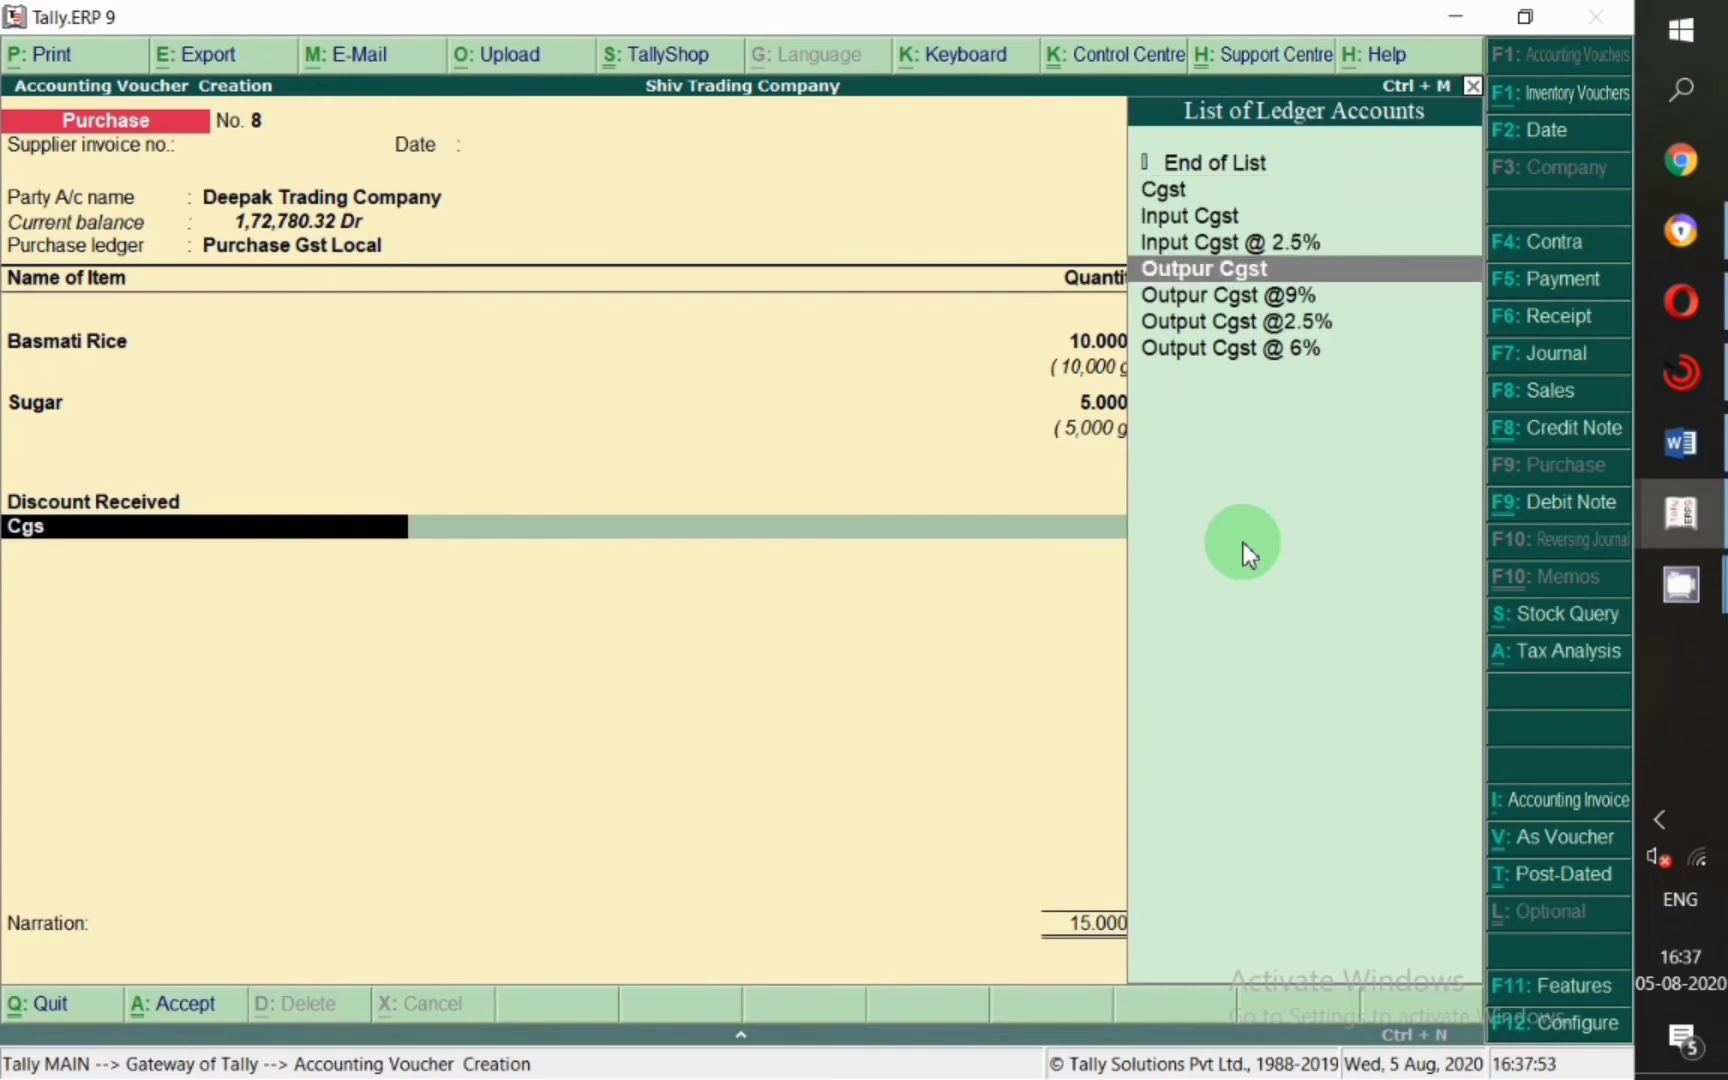
{"action": "key", "text": "BackSpace"}
{"action": "key", "text": "BackSpace"}
{"action": "key", "text": "BackSpace"}
{"action": "key", "text": "BackSpace"}
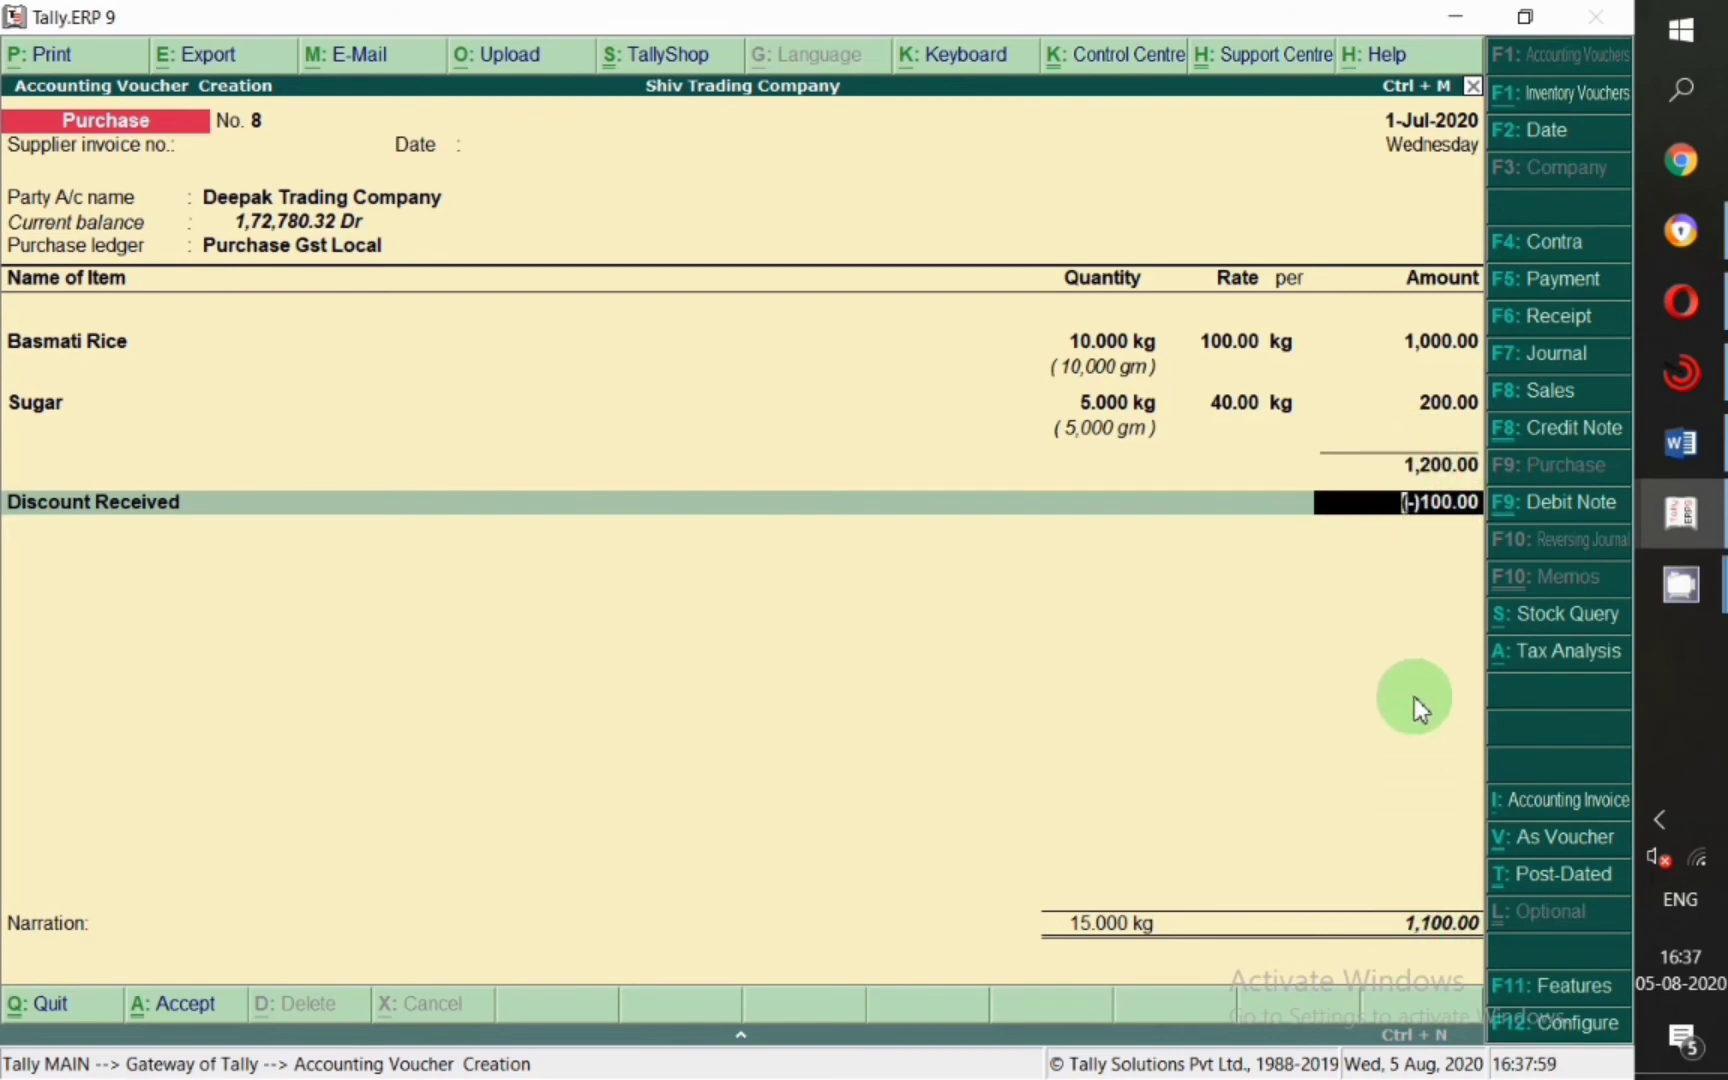
Add the Input Cgst ledger below the discount line and accept its calculated amount.
{"action": "key", "text": "Return"}
{"action": "type", "text": "cg"}
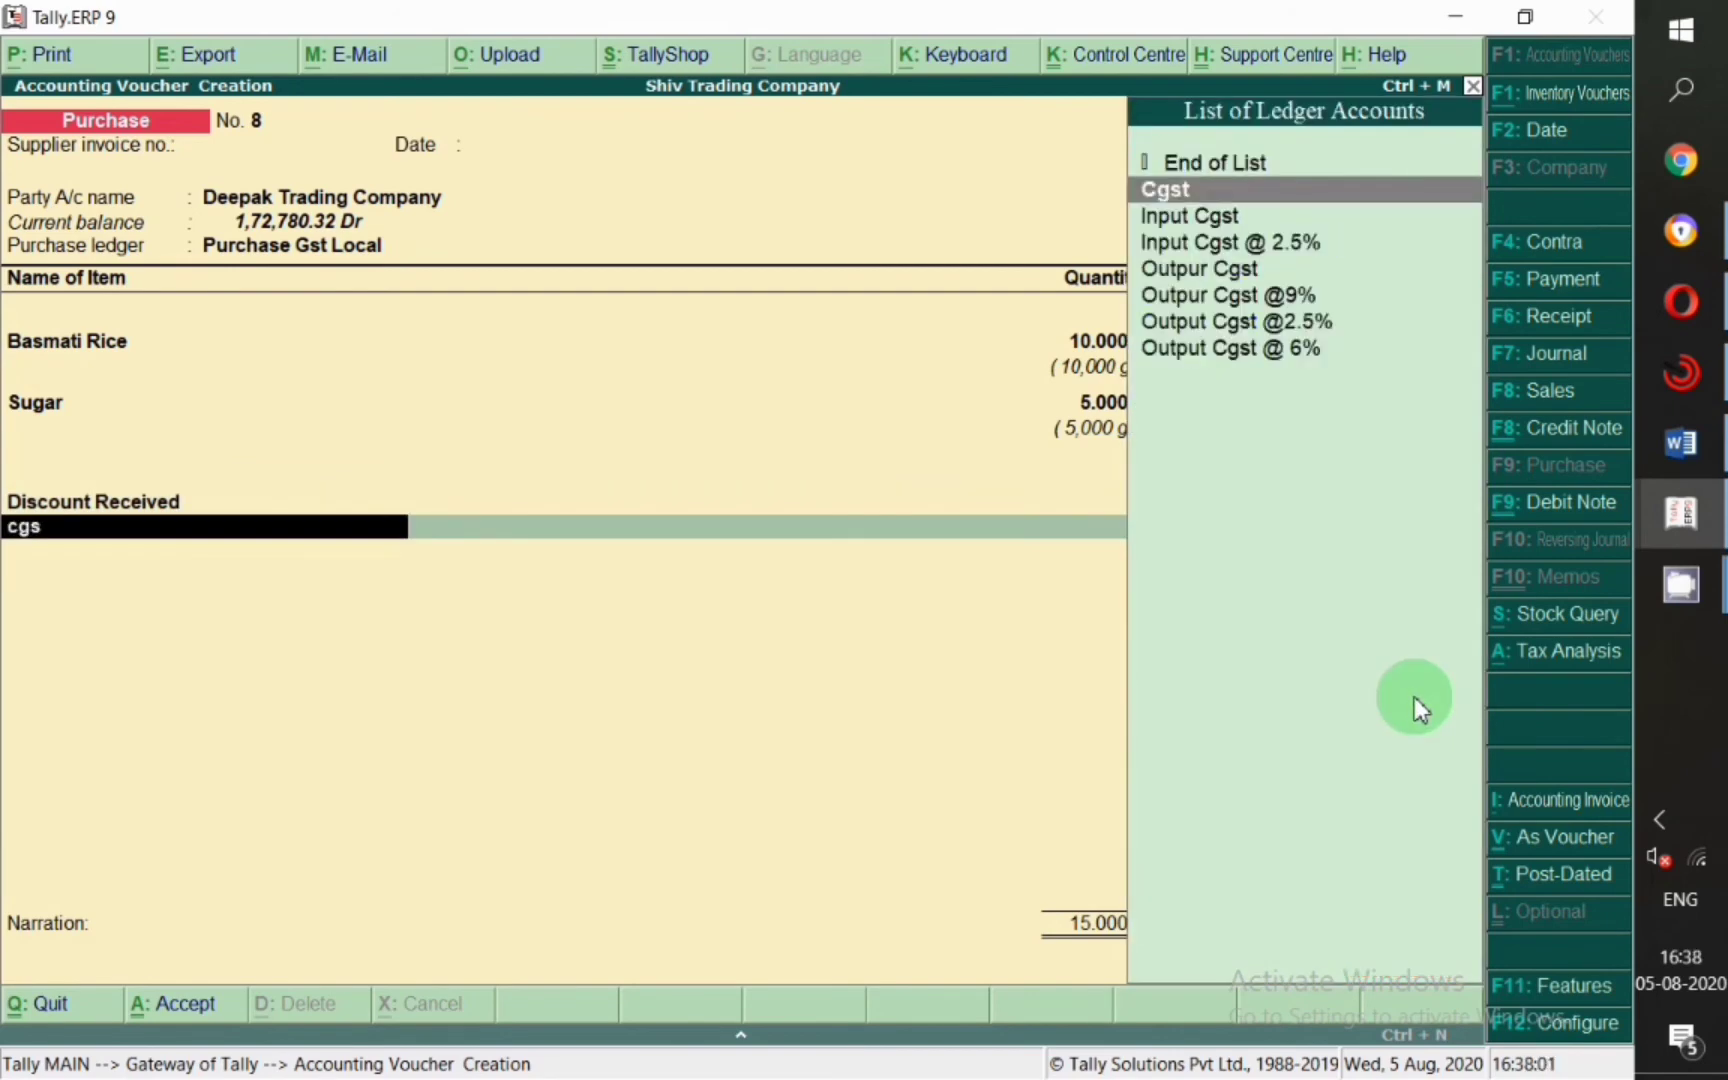
{"action": "type", "text": "s"}
{"action": "key", "text": "Down"}
{"action": "key", "text": "Down"}
{"action": "key", "text": "Up"}
{"action": "key", "text": "Return"}
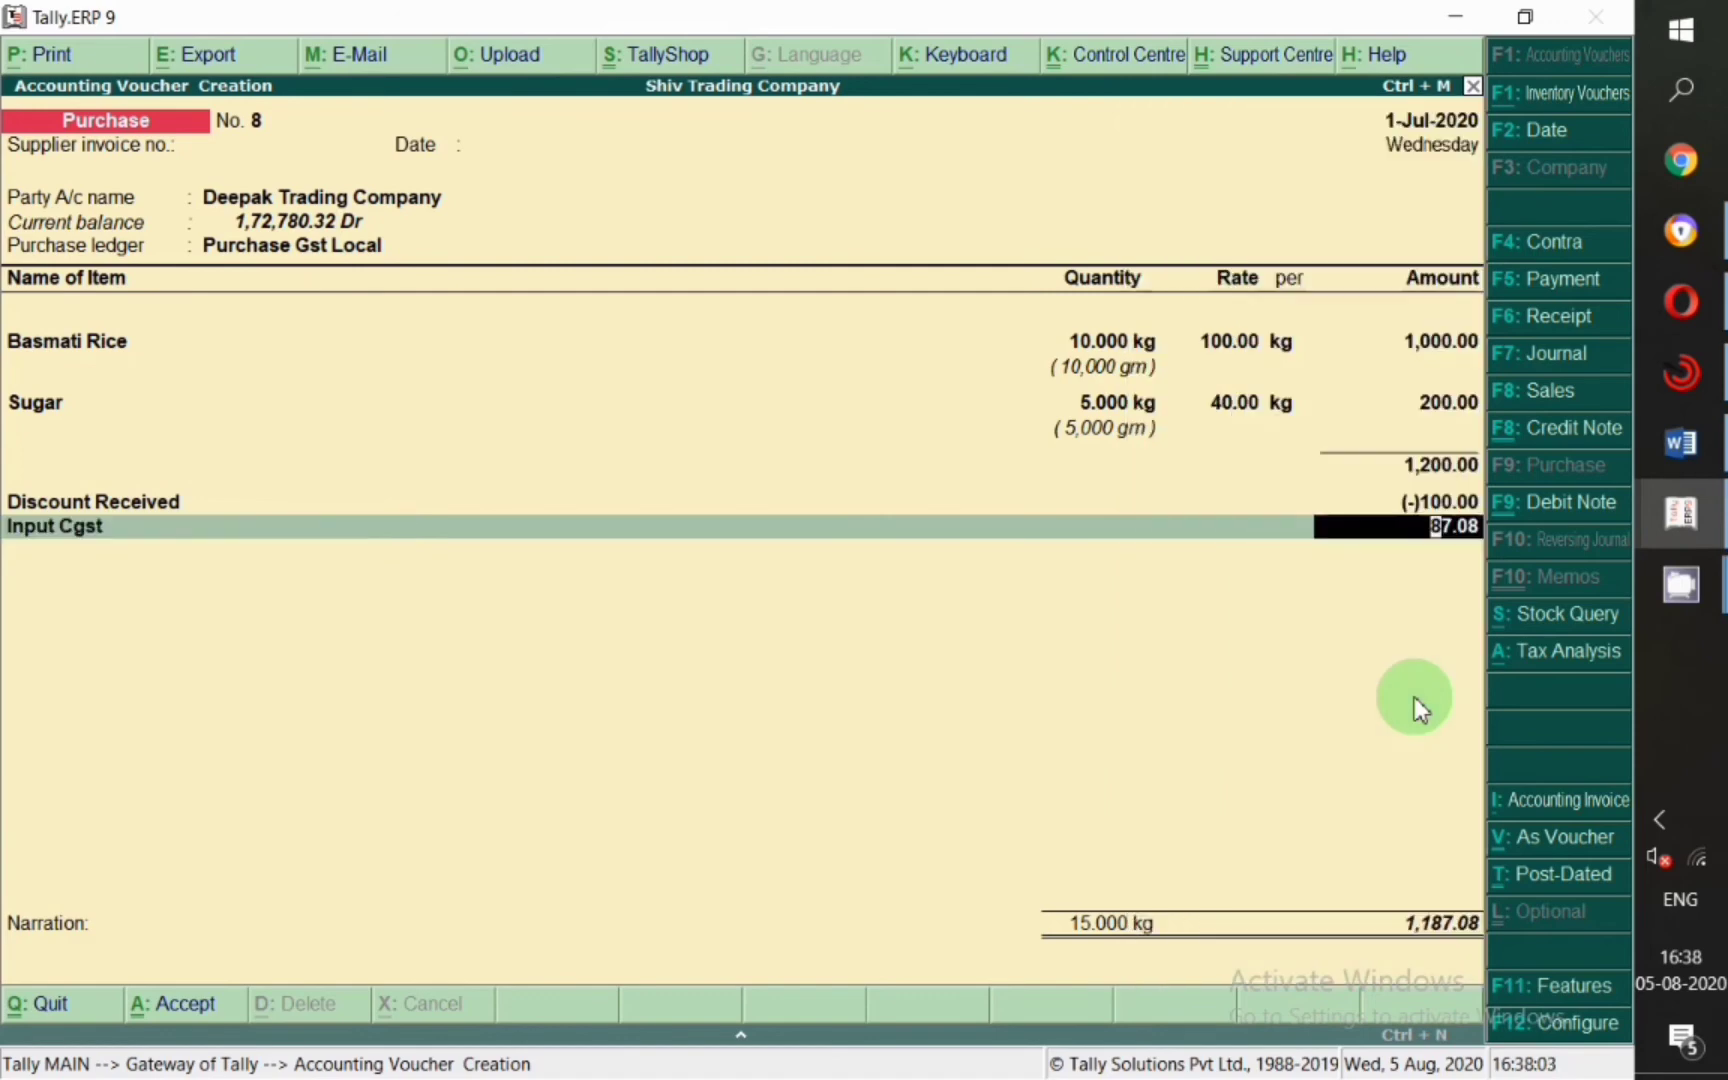
{"action": "key", "text": "Return"}
Add the Input Sgst ledger with its calculated amount, followed by the Round Off ledger.
{"action": "type", "text": "Sgs"}
{"action": "key", "text": "Up"}
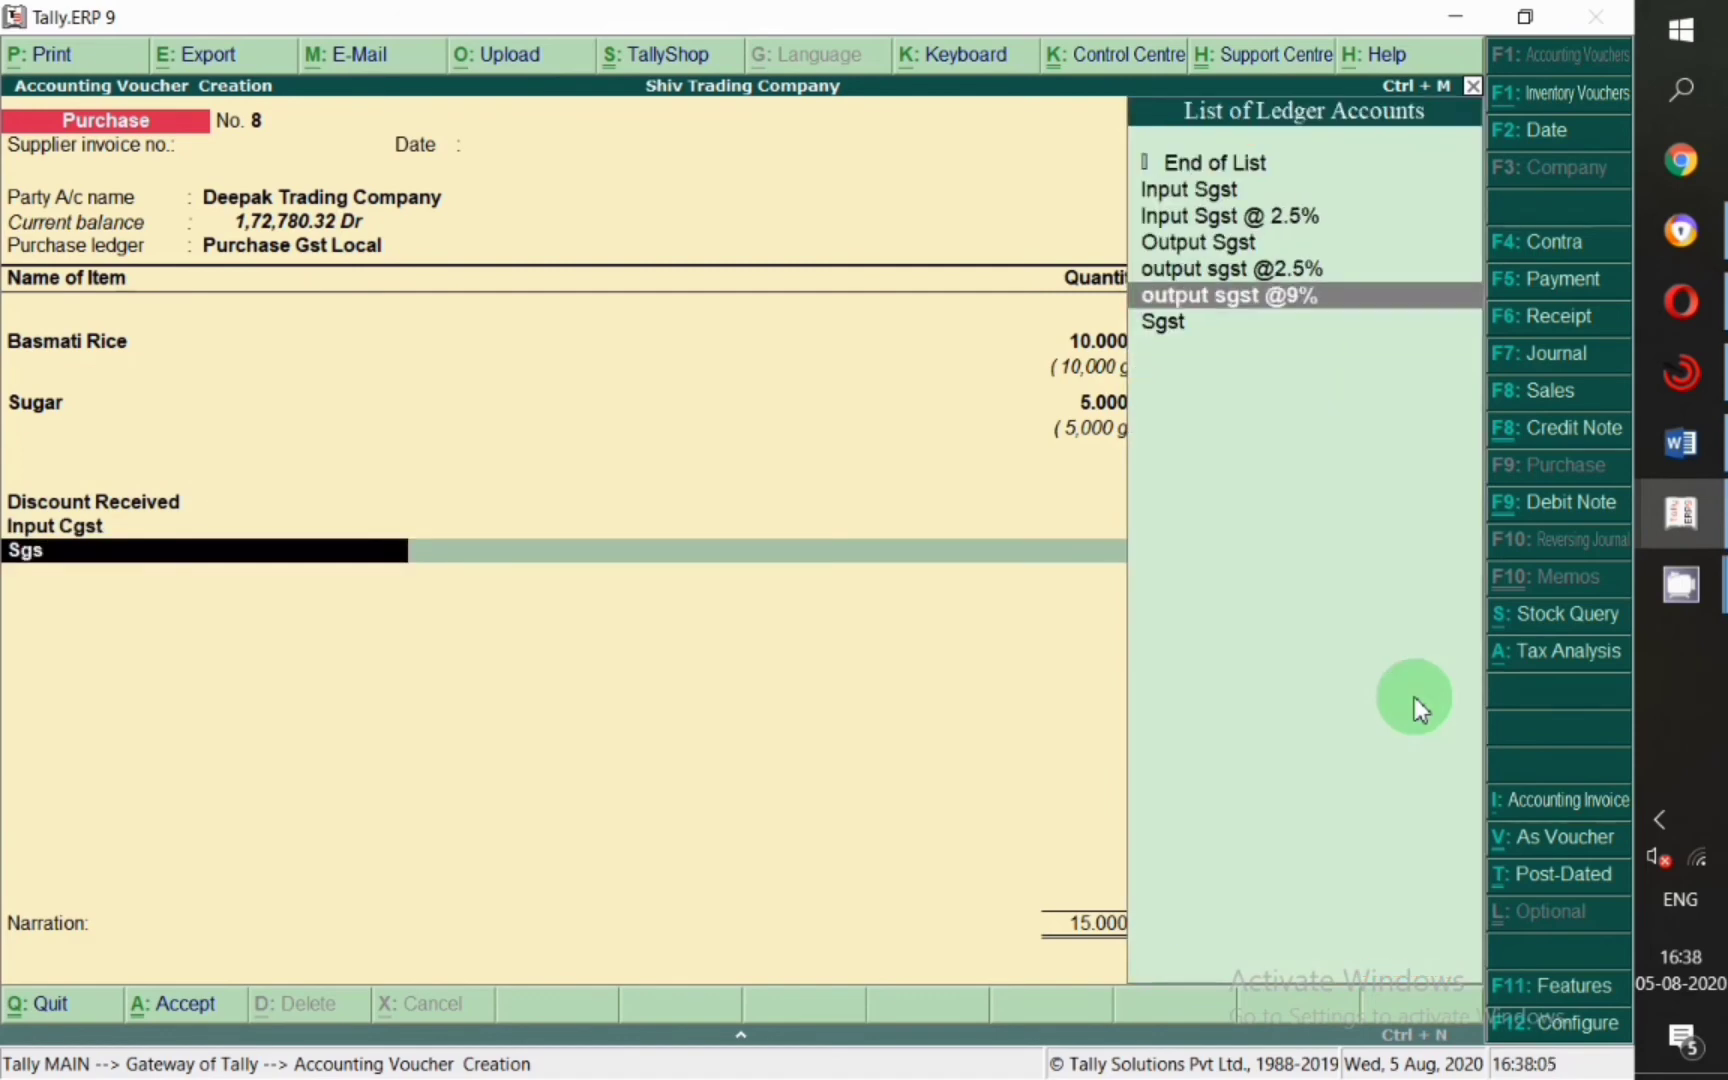
{"action": "key", "text": "Up"}
{"action": "key", "text": "Up"}
{"action": "key", "text": "Up"}
{"action": "key", "text": "Up"}
{"action": "key", "text": "Return"}
{"action": "key", "text": "Return"}
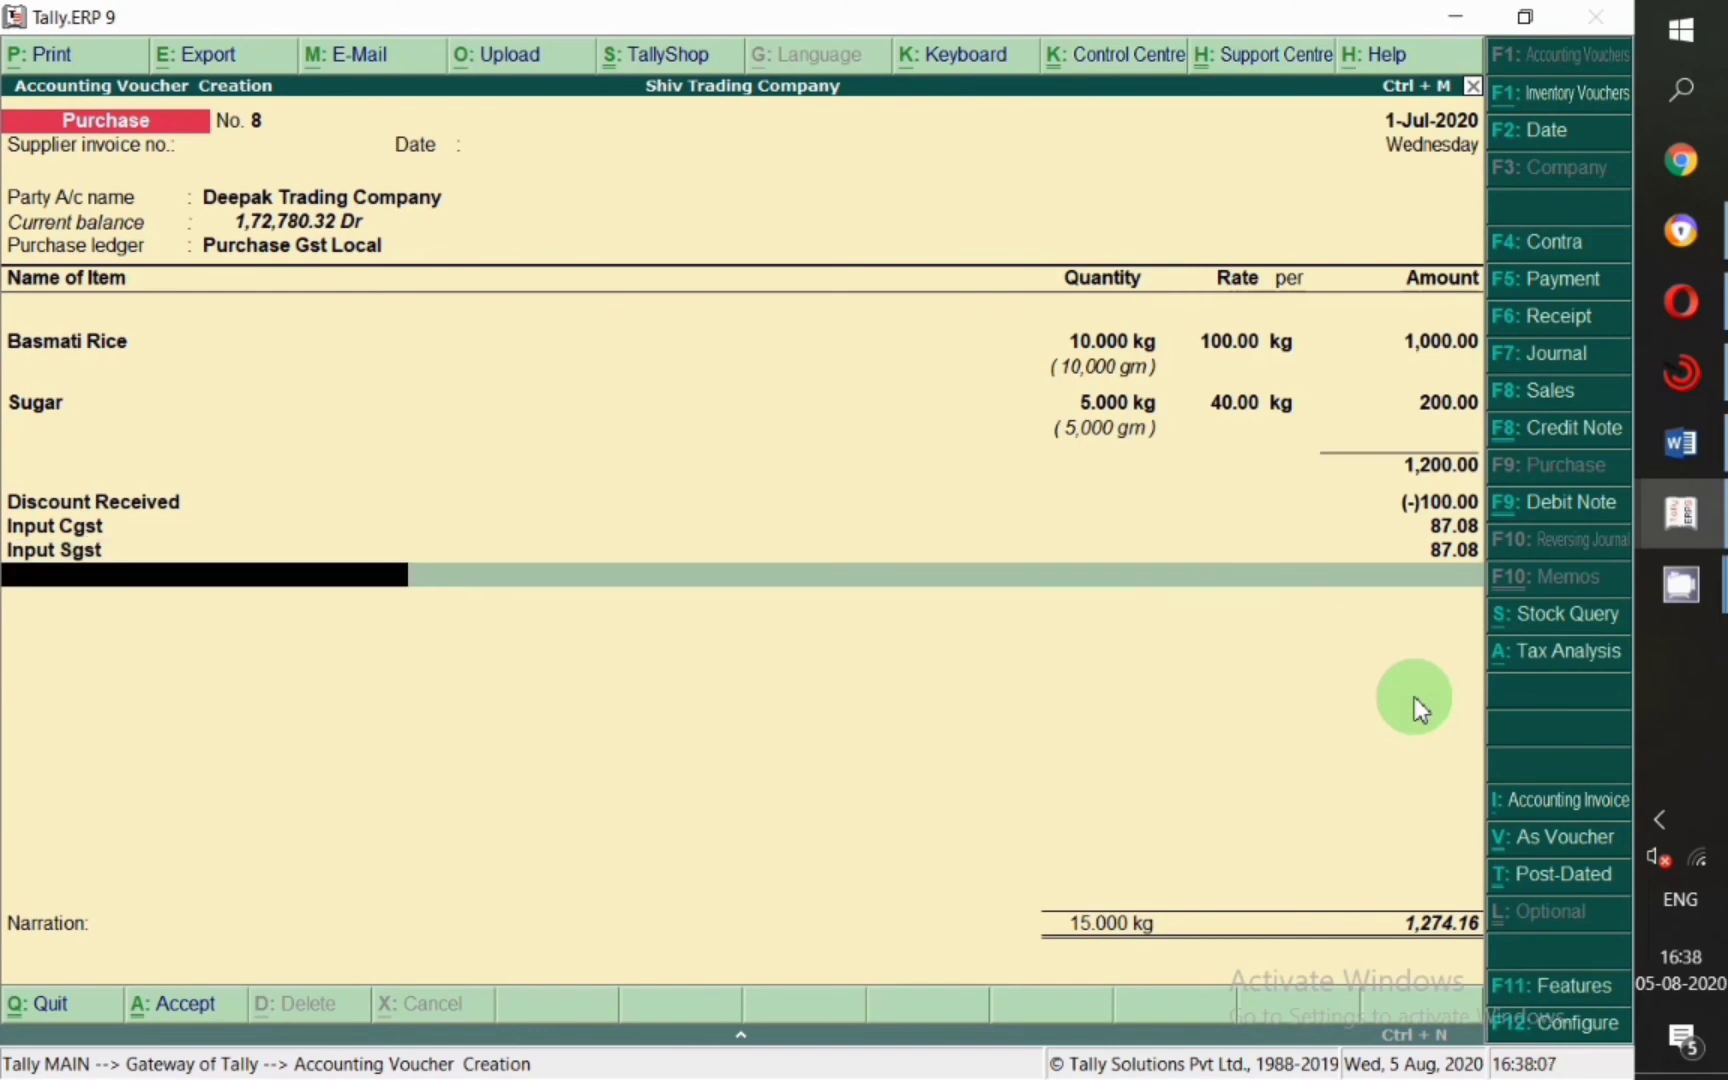
{"action": "type", "text": "Roun"}
{"action": "key", "text": "Return"}
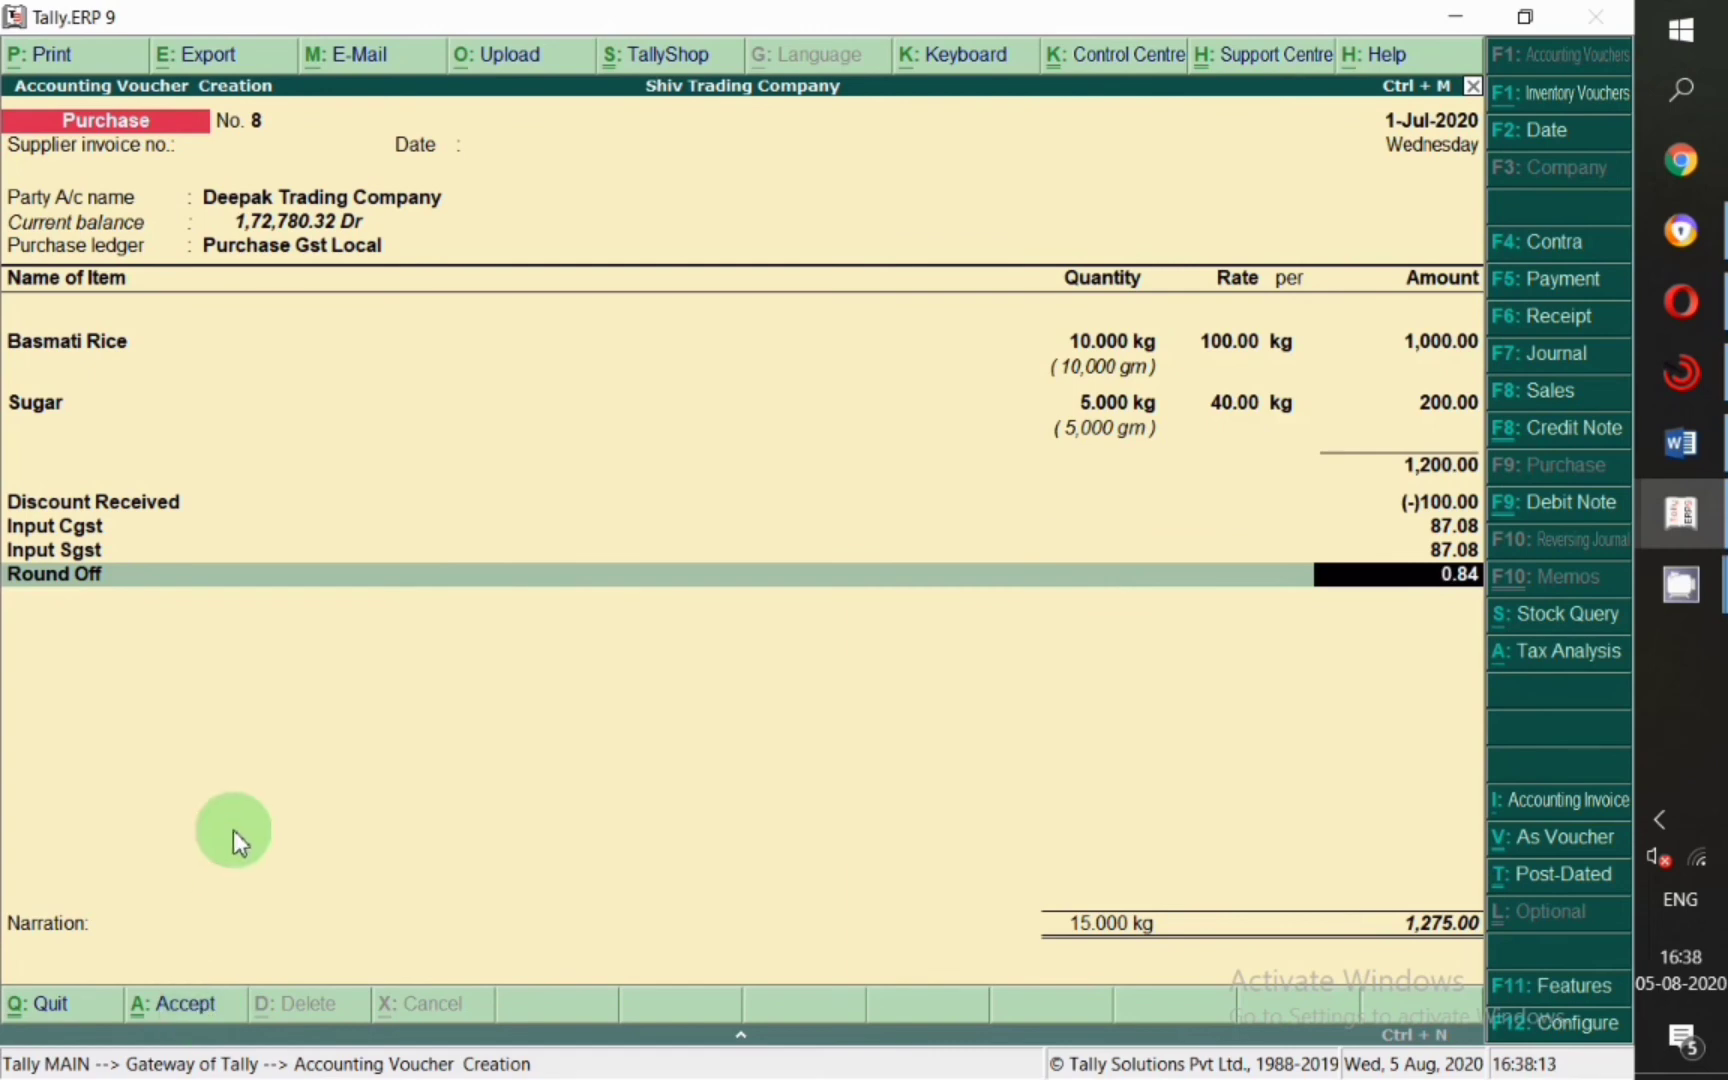
Open the zoomed print preview of the purchase invoice and examine its discount, tax and total amounts.
{"action": "left_click", "coordinate": [55, 60]}
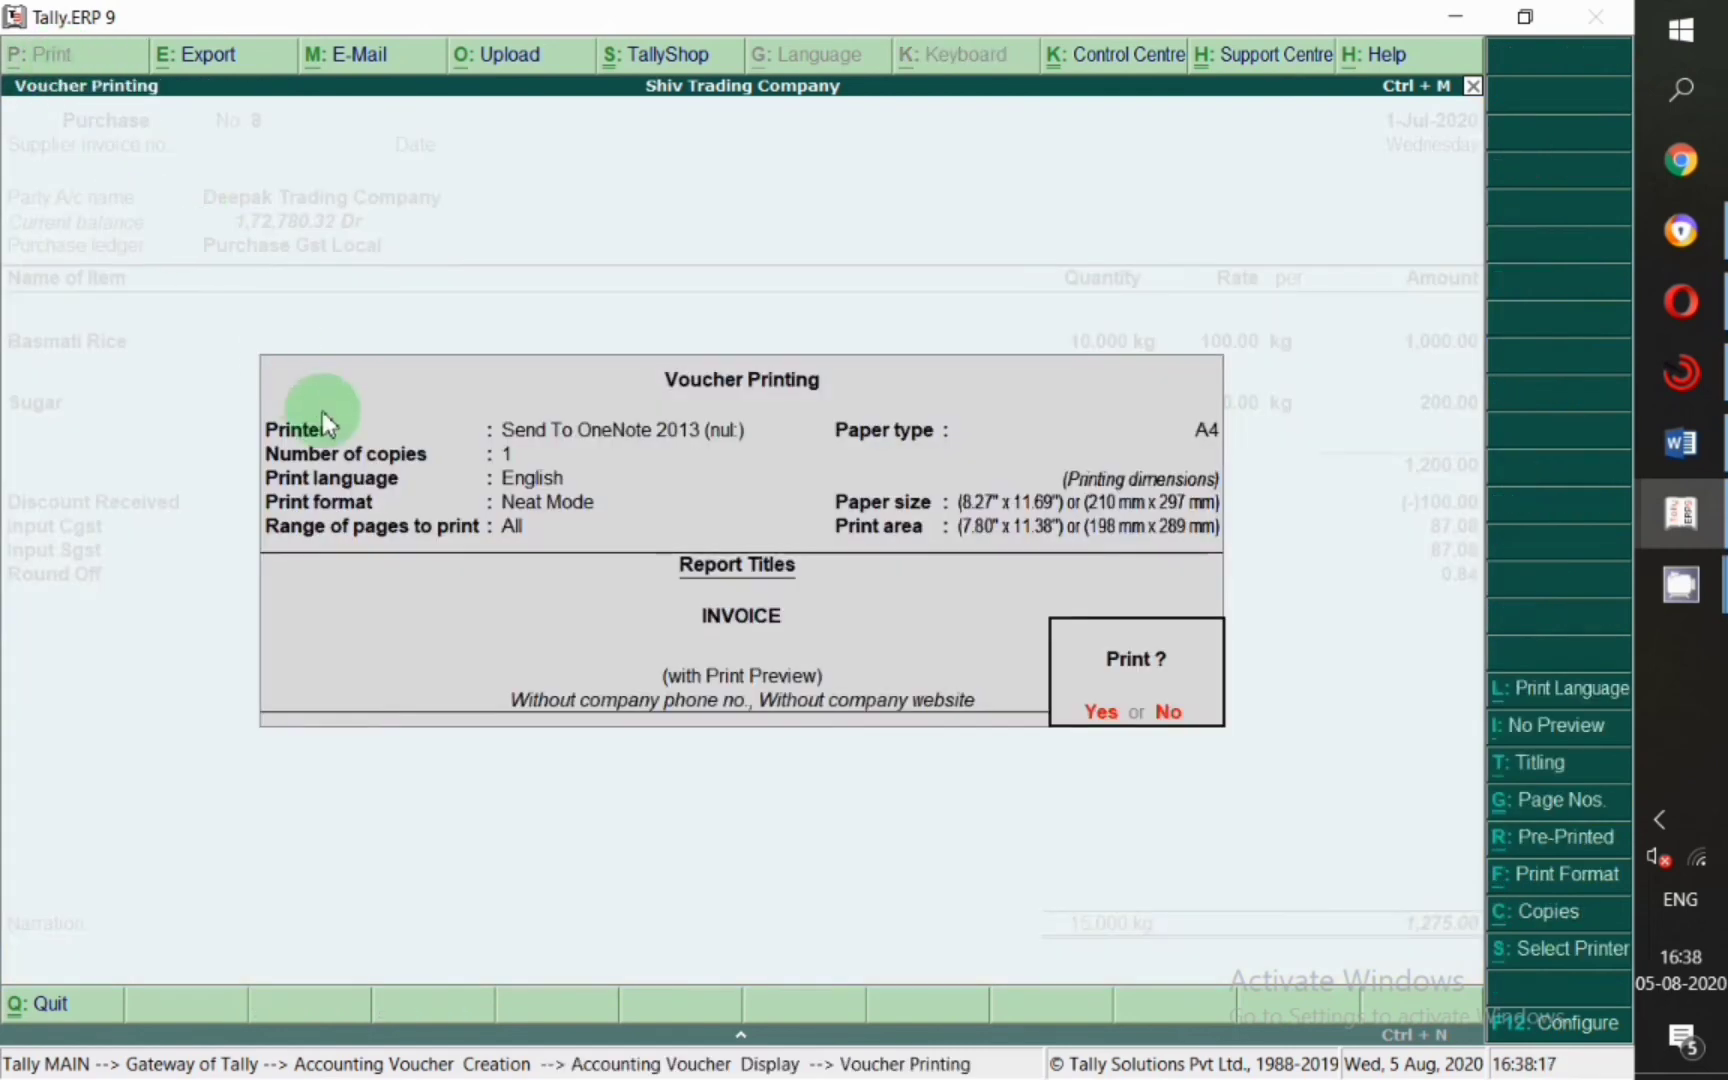
{"action": "key", "text": "Return"}
{"action": "key", "text": "alt+z"}
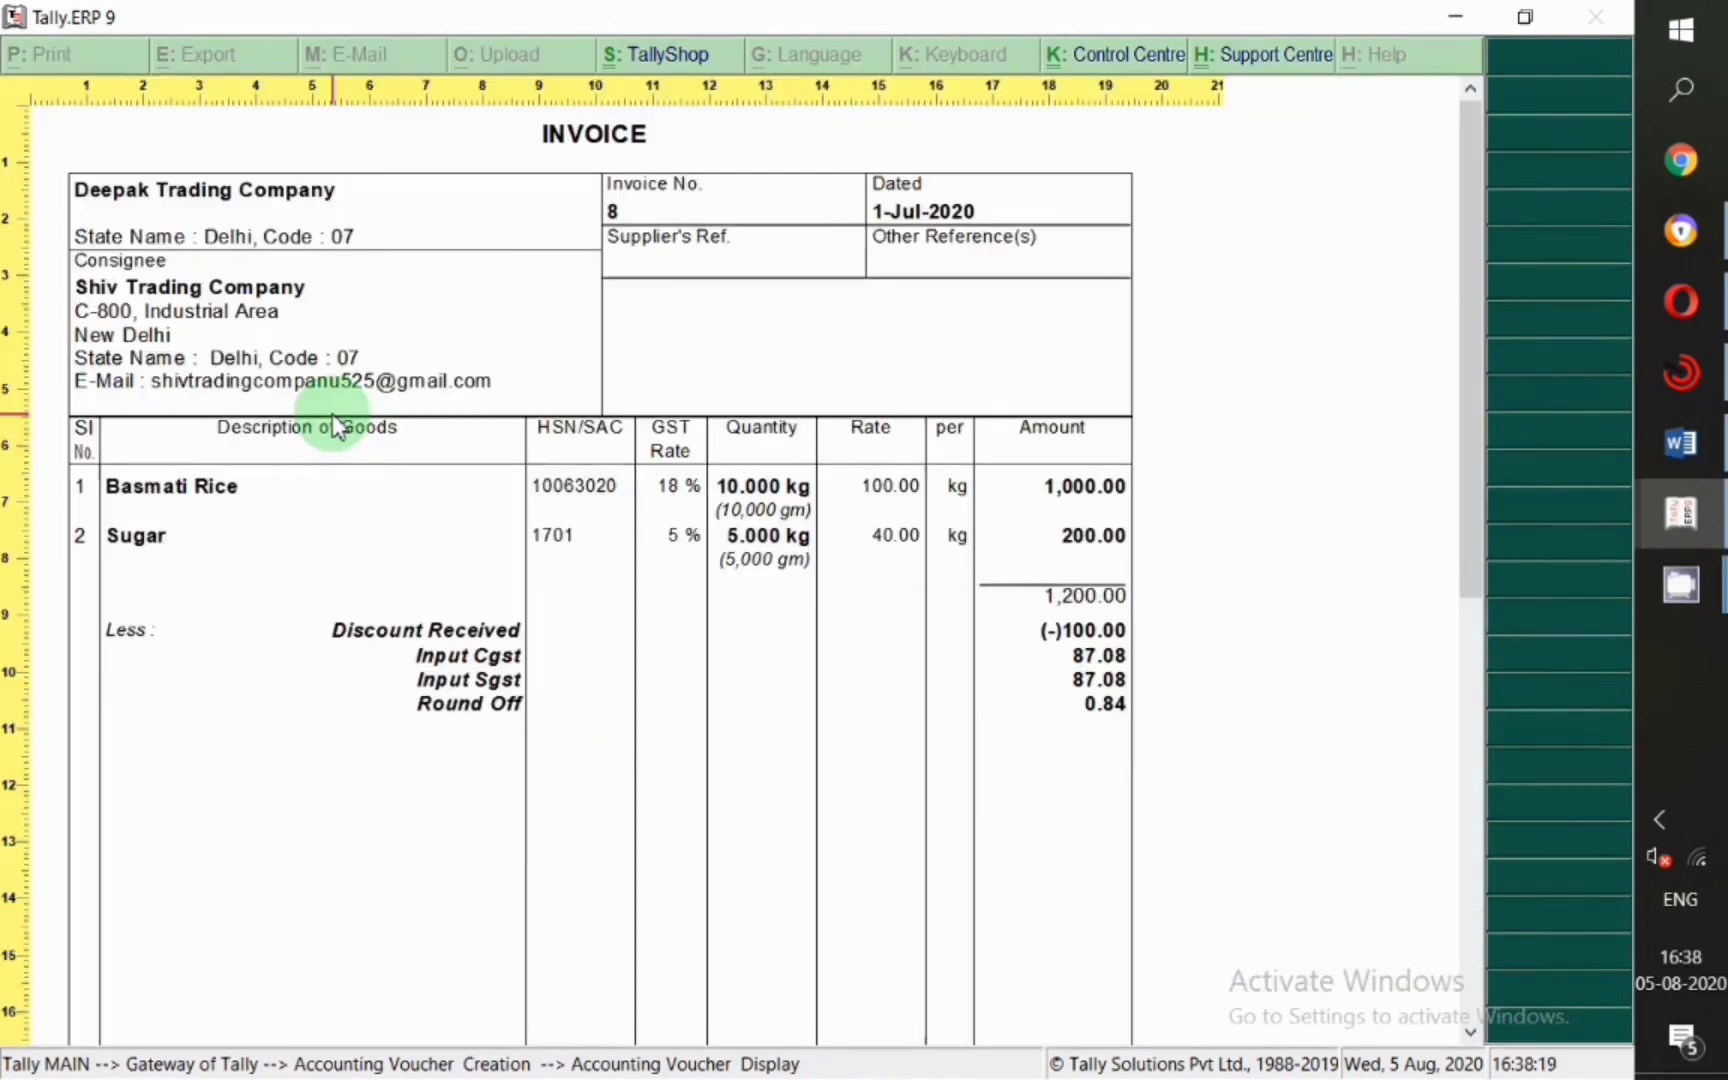
{"action": "scroll", "coordinate": [770, 665], "scroll_direction": "down", "scroll_amount": 1}
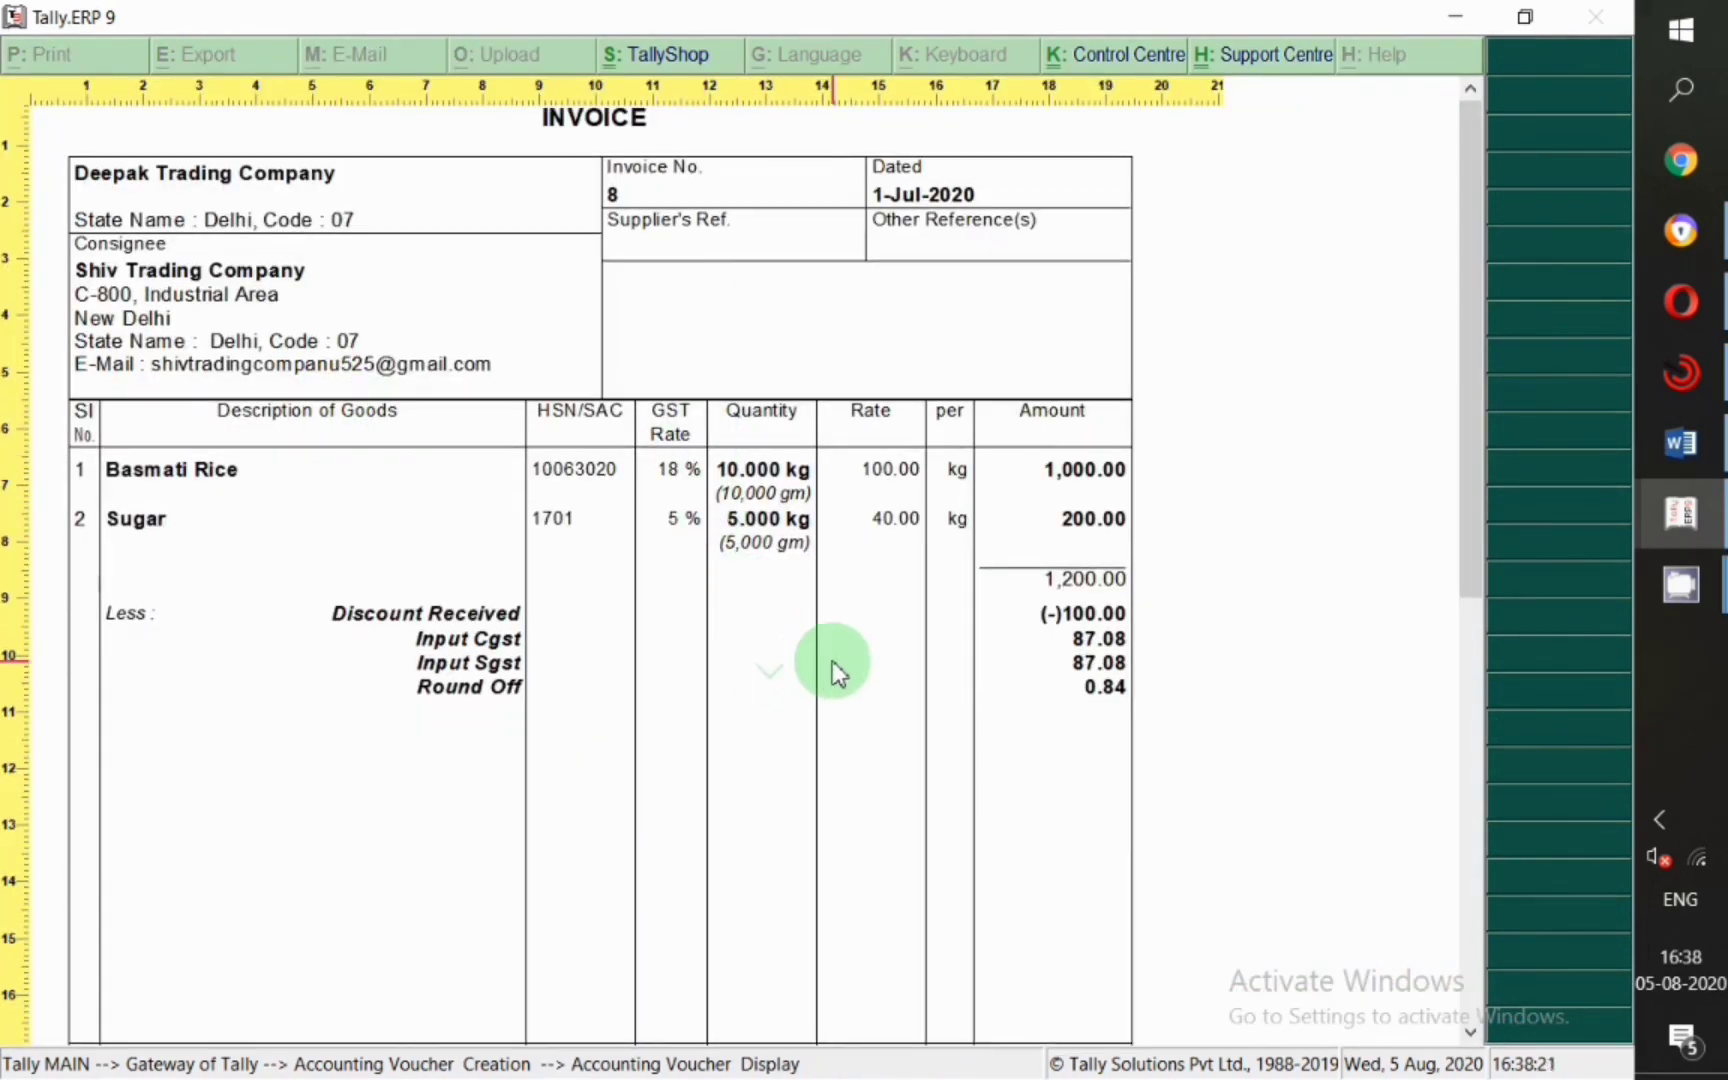
{"action": "scroll", "coordinate": [837, 663], "scroll_direction": "down", "scroll_amount": 1}
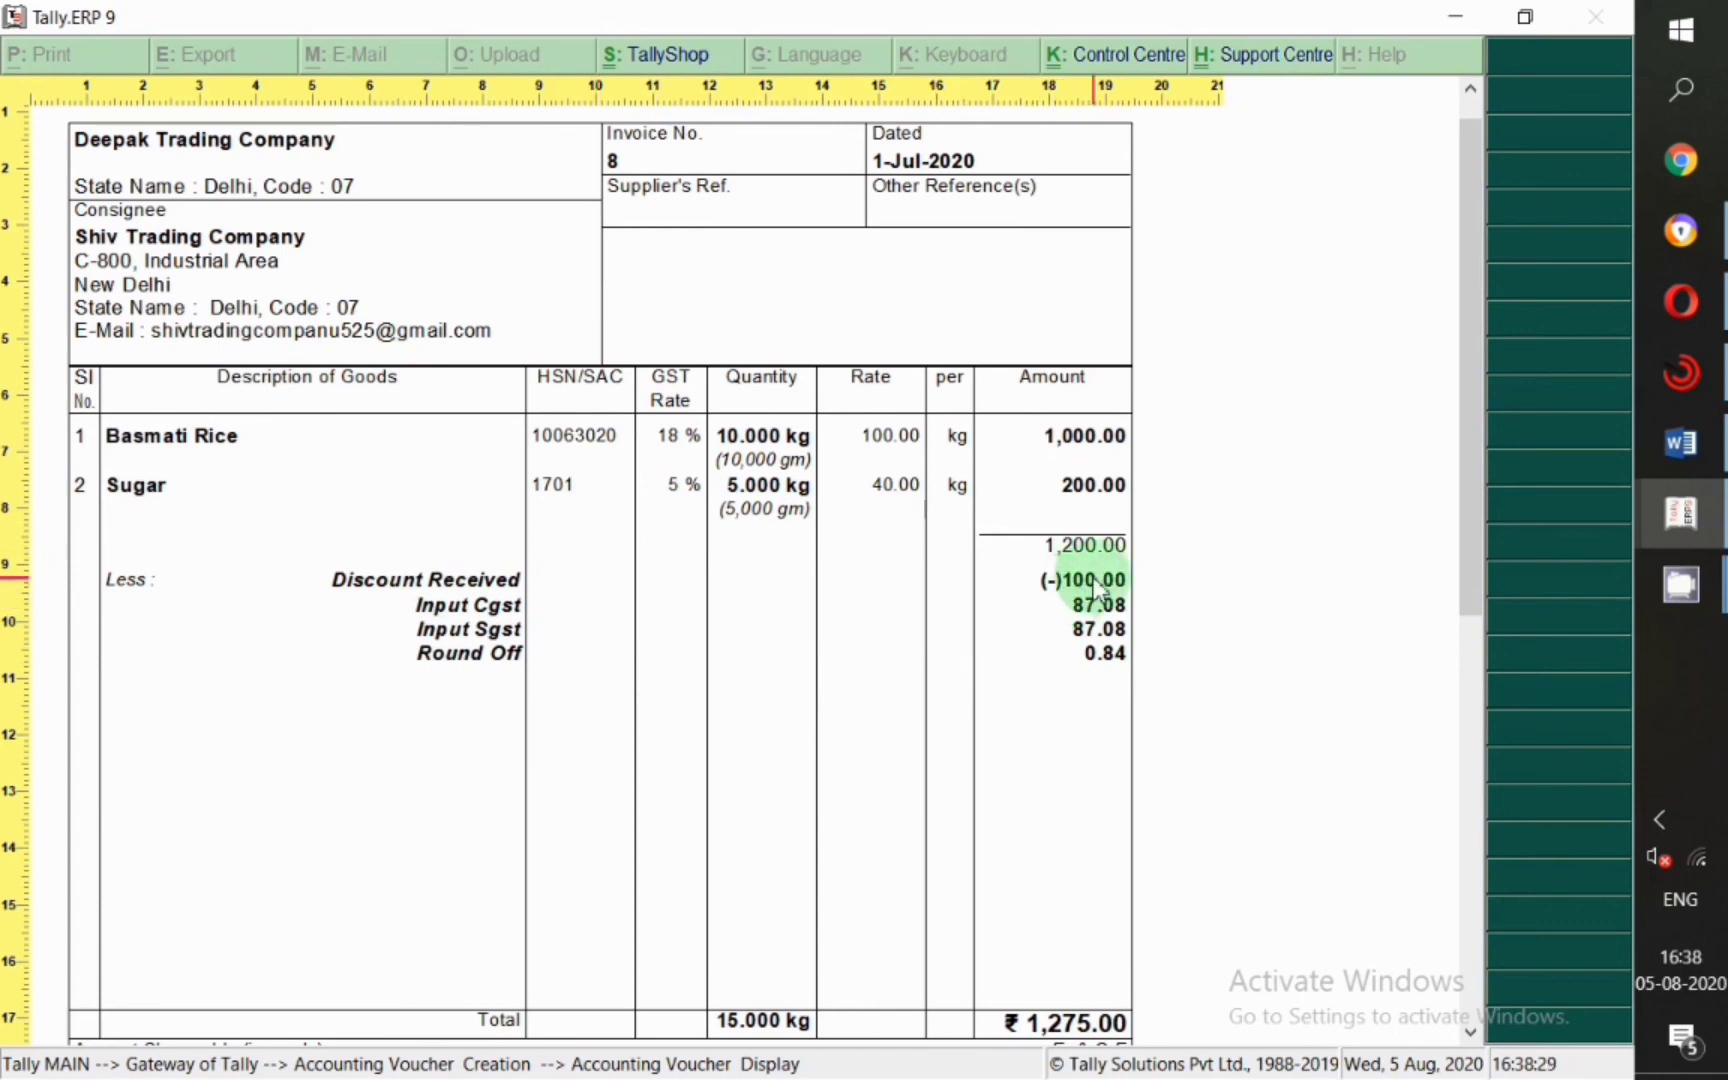
{"action": "scroll", "coordinate": [1095, 625], "scroll_direction": "down", "scroll_amount": 1}
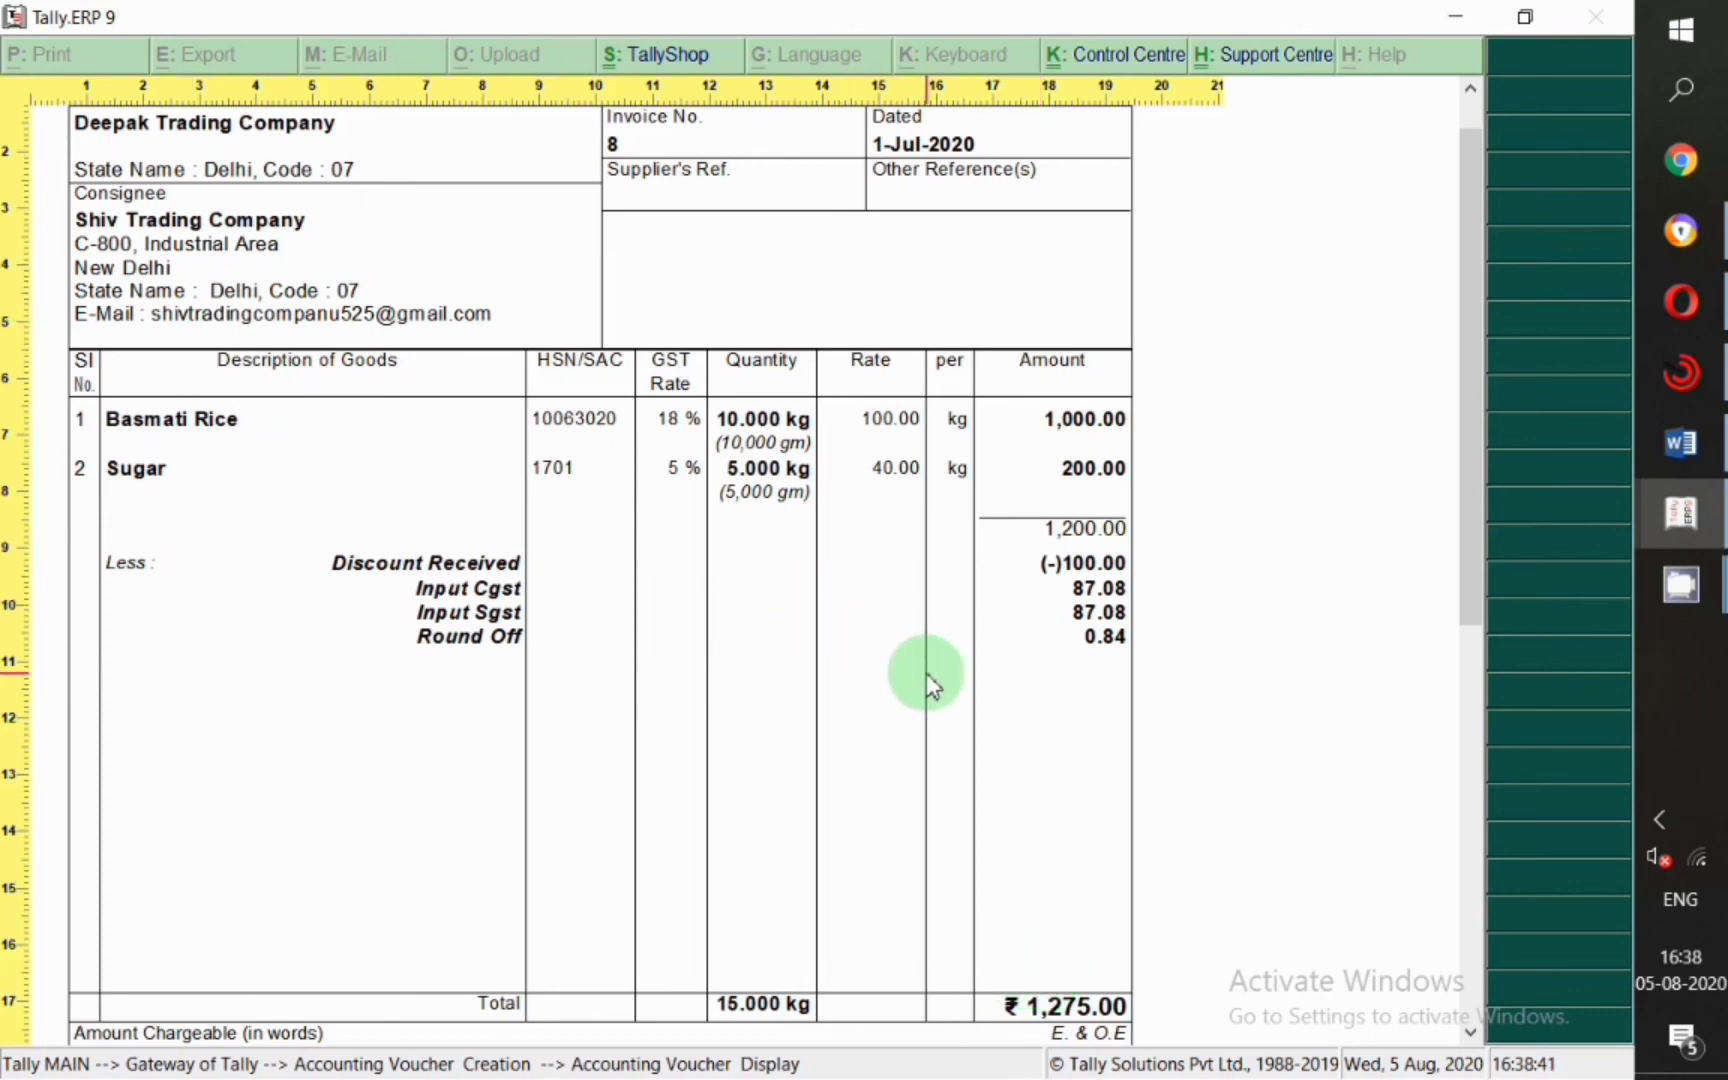
{"action": "scroll", "coordinate": [1020, 720], "scroll_direction": "down", "scroll_amount": 1}
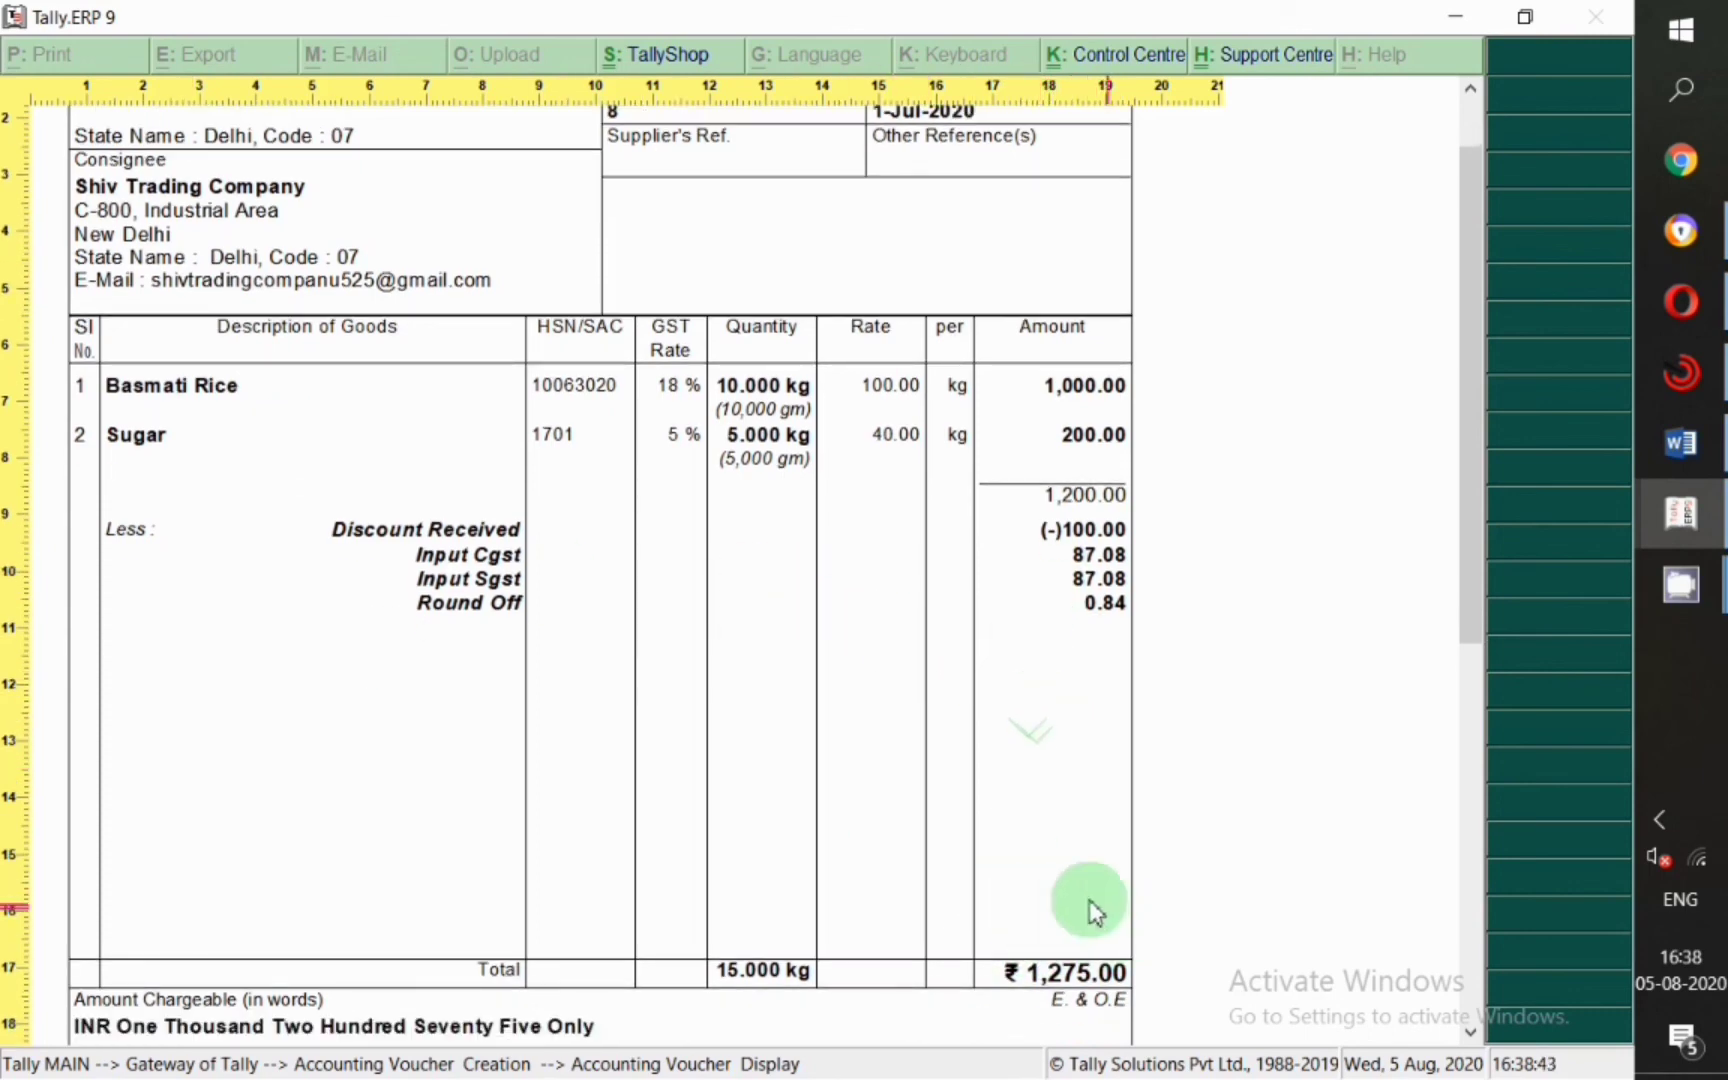